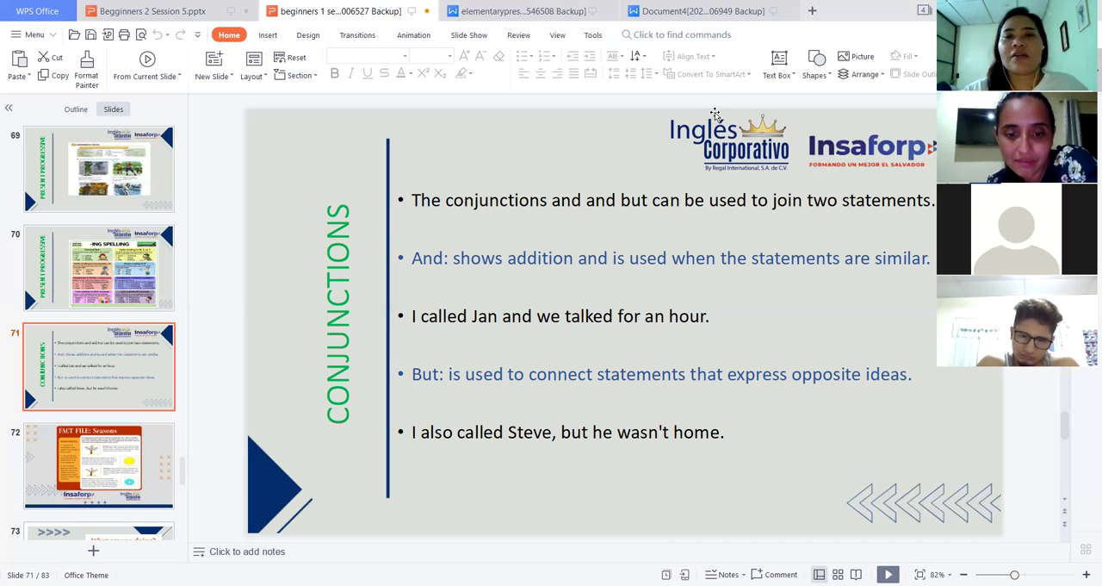
pyautogui.scroll(1, 715, 113)
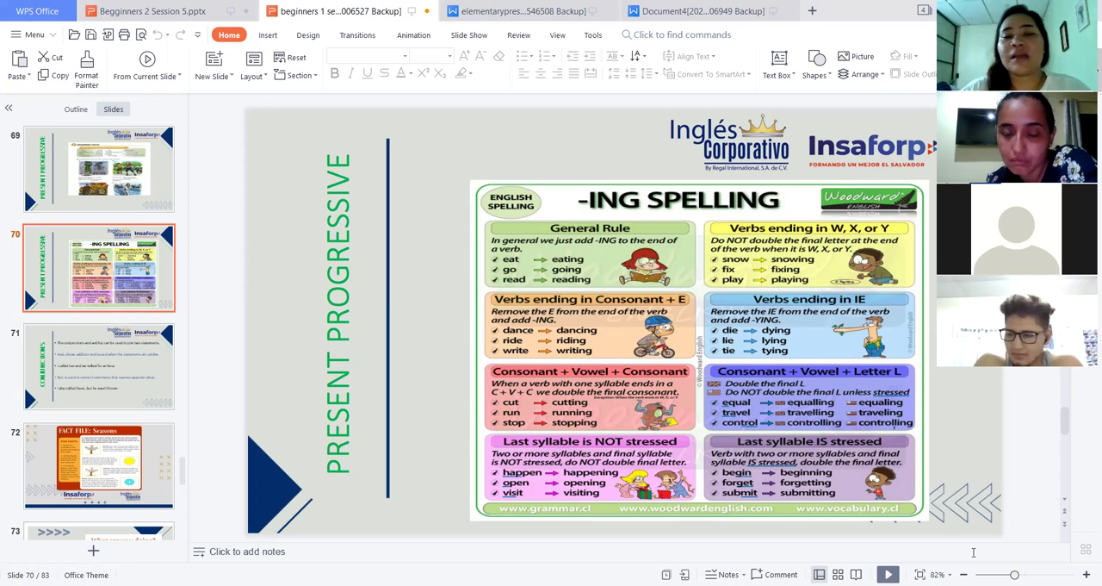
pyautogui.scroll(1, 686, 315)
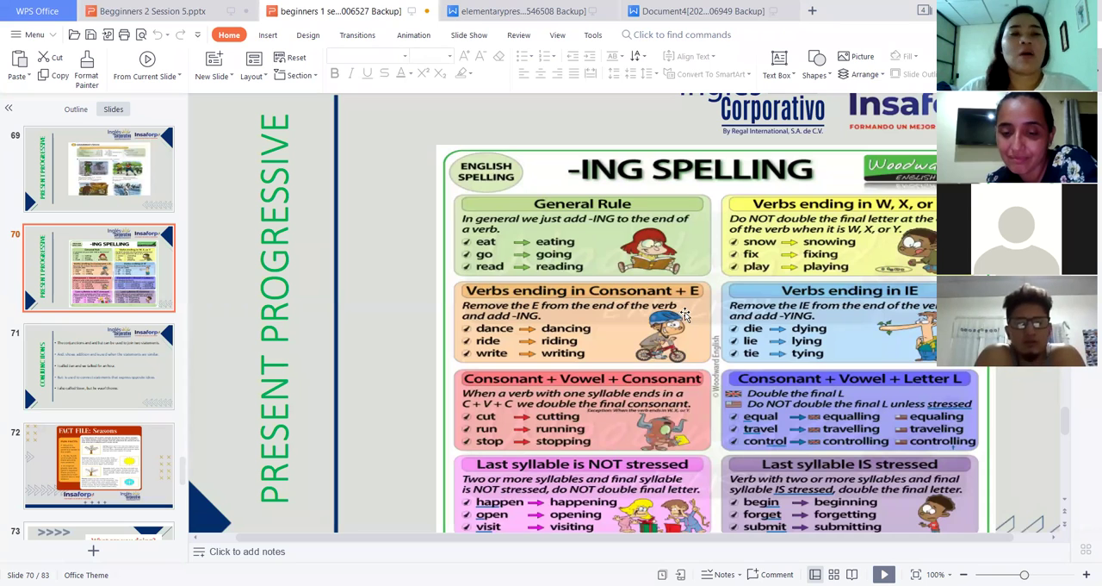
# Review the Grammar Focus exercise on slide 69, then advance to the Conjunctions slide 71
pyautogui.click(99, 168)
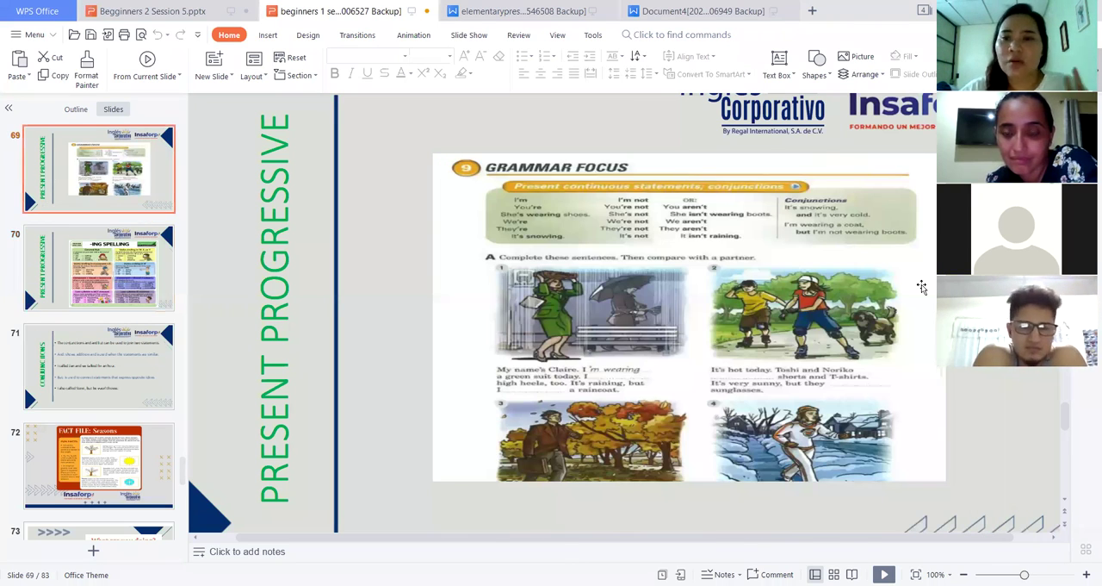
pyautogui.scroll(3, 887, 176)
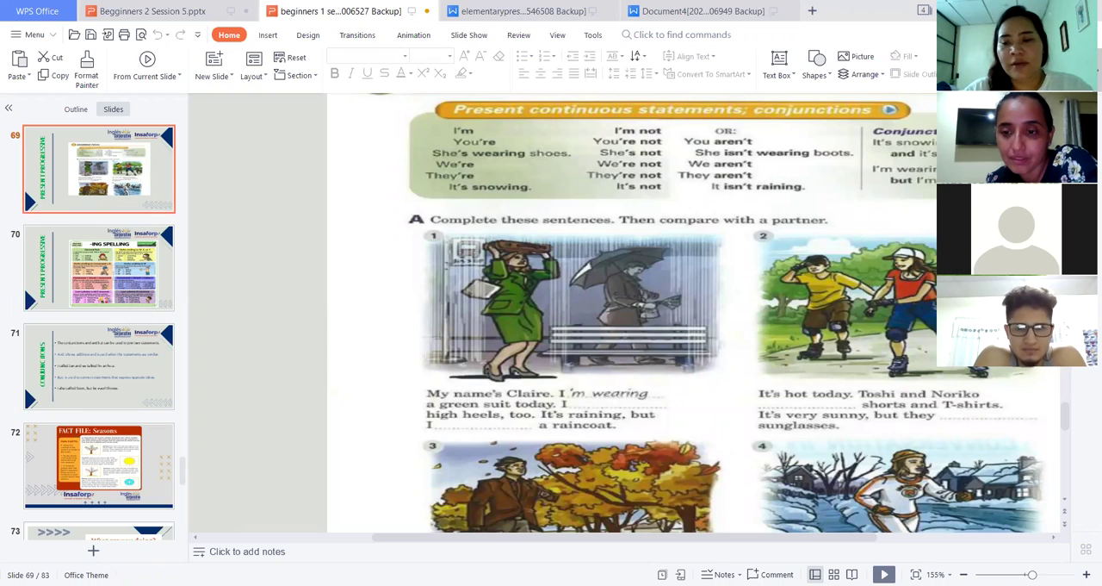
pyautogui.scroll(-3, 653, 477)
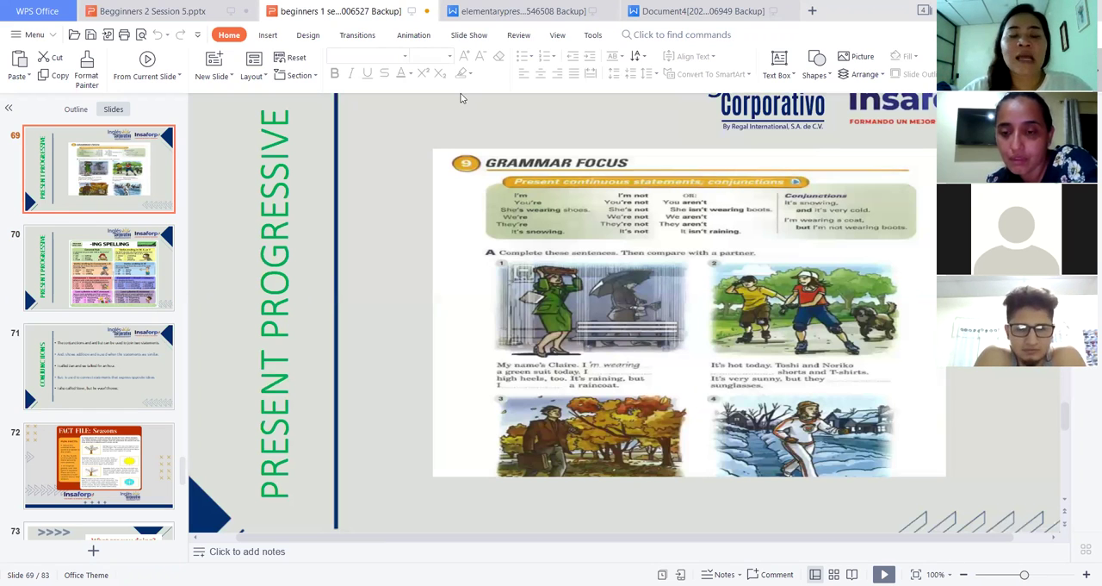
pyautogui.press('pagedown')
pyautogui.press('pagedown')
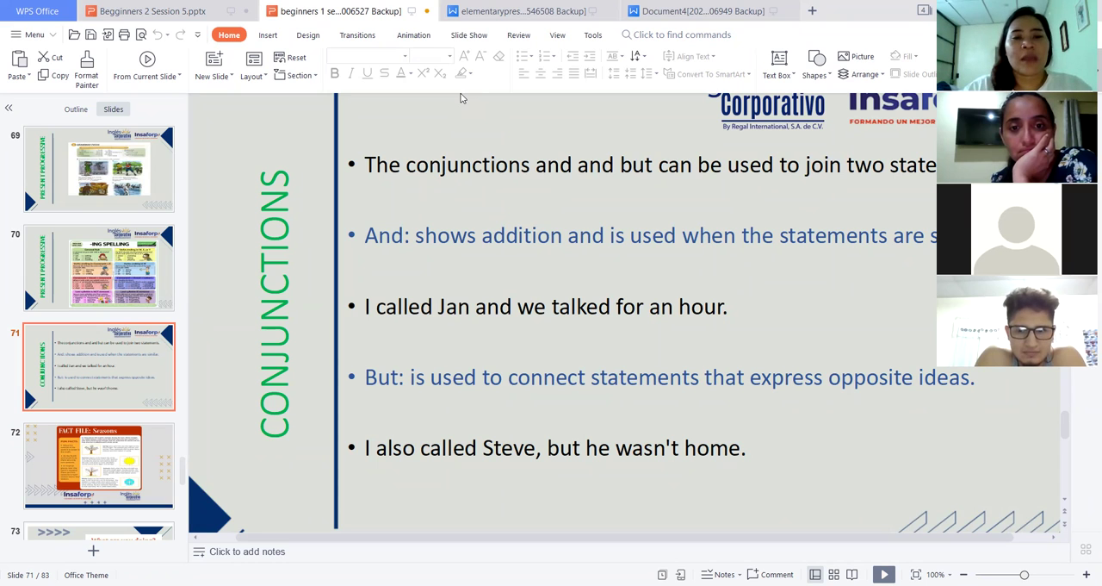
# Add the Spanish translations '( y )' after And and '( pero)' after But
pyautogui.click(403, 234)
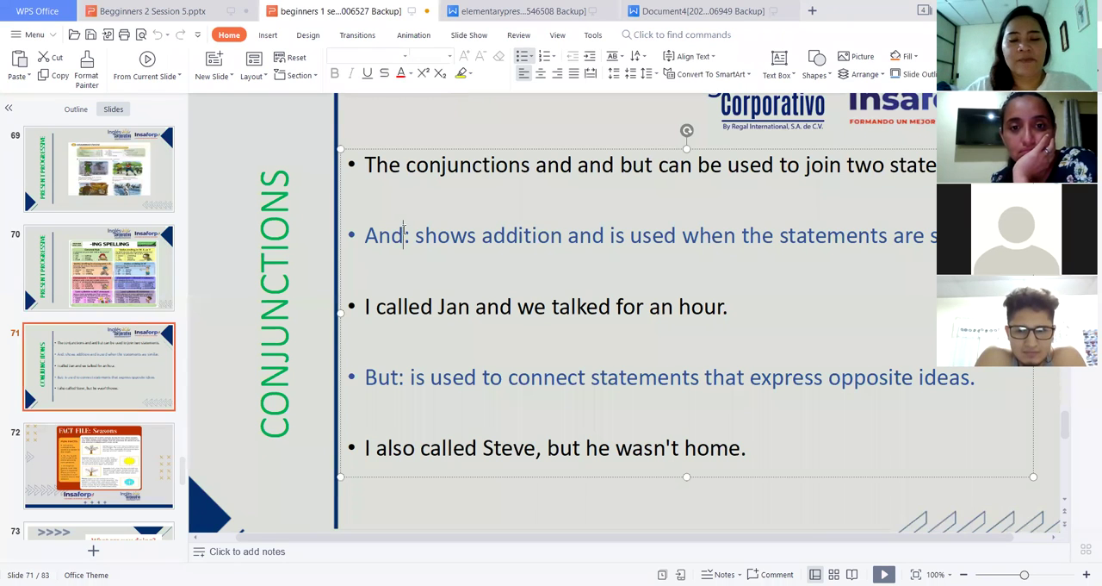
pyautogui.write('´')
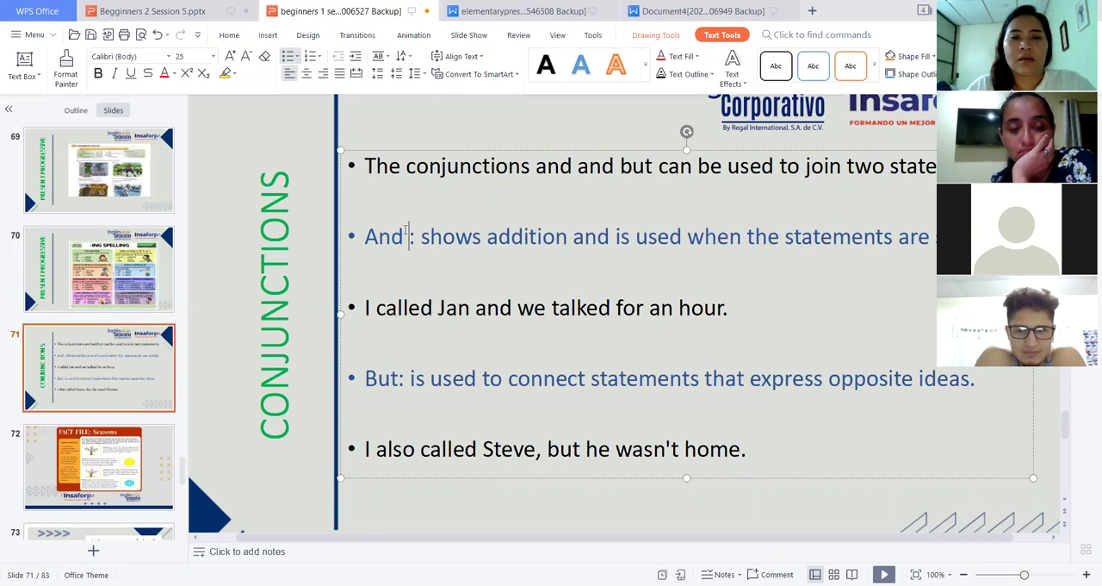
pyautogui.write('( y =')
pyautogui.press('BackSpace')
pyautogui.press('Delete')
pyautogui.write(')')
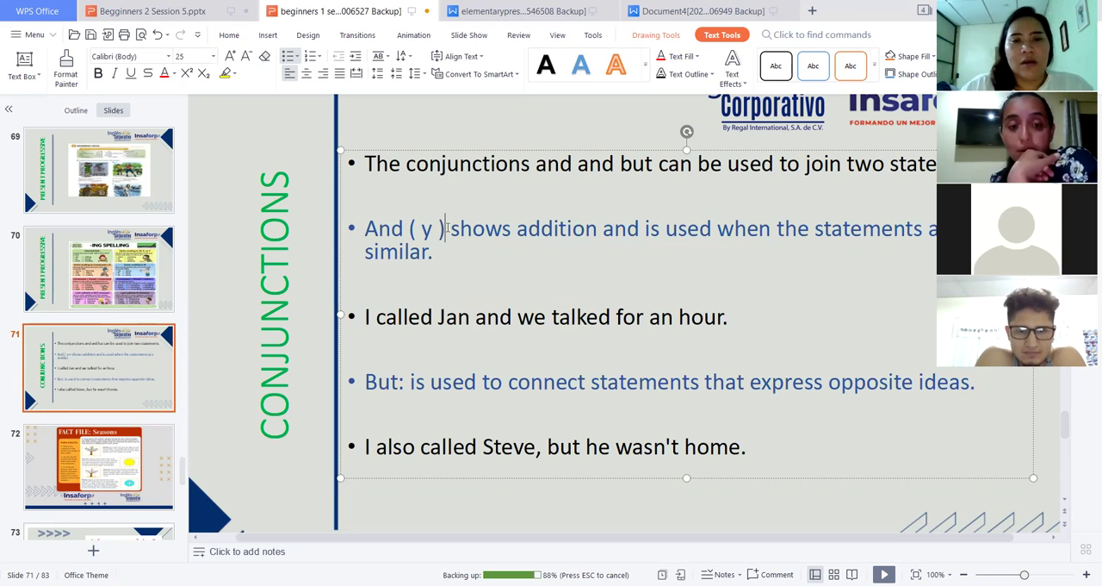
pyautogui.write(':')
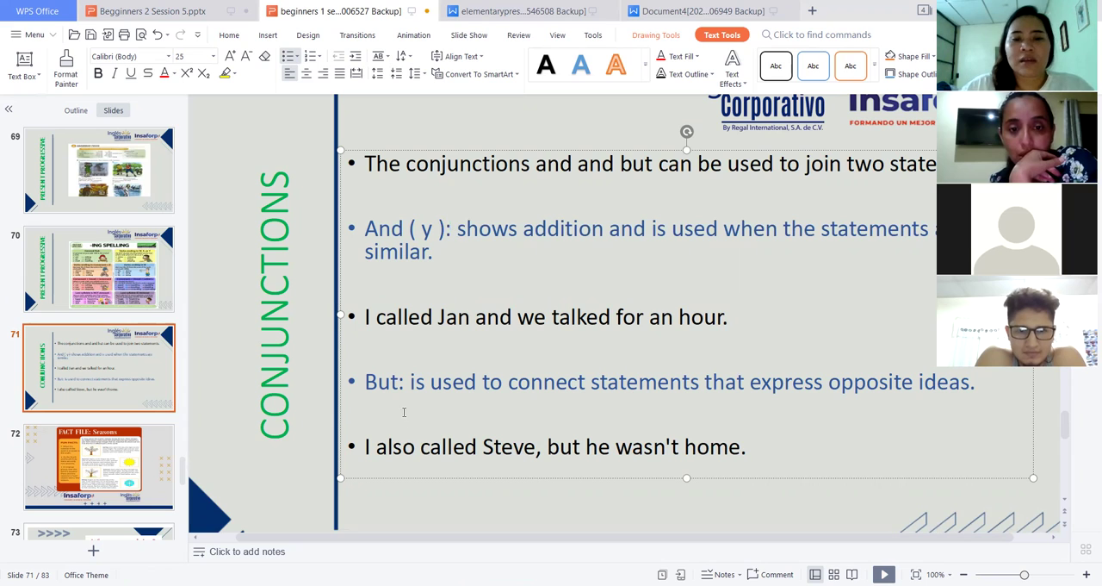
pyautogui.click(398, 383)
pyautogui.write('( pero')
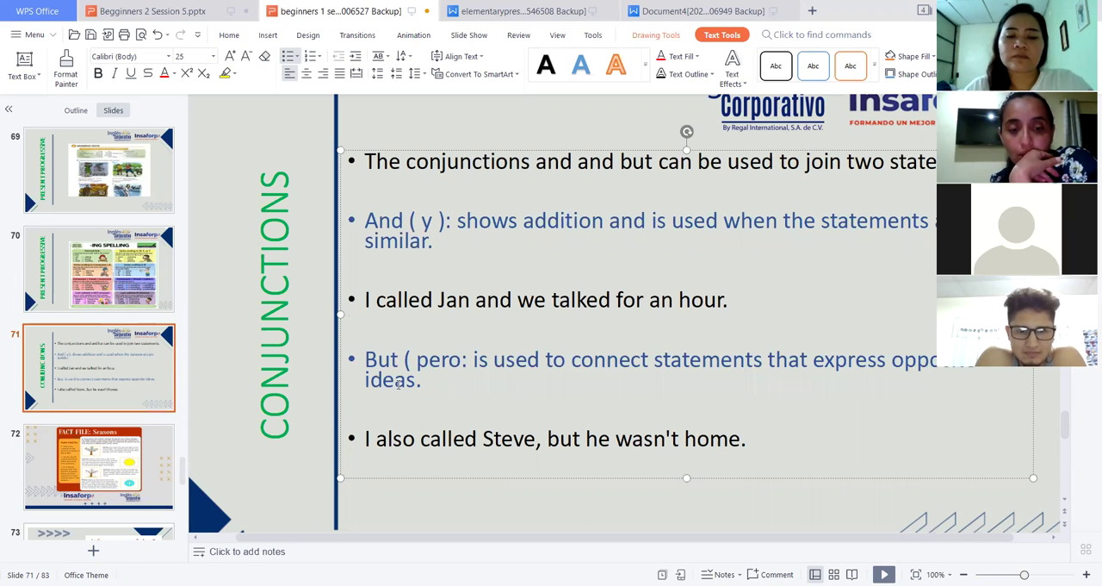
pyautogui.write(')')
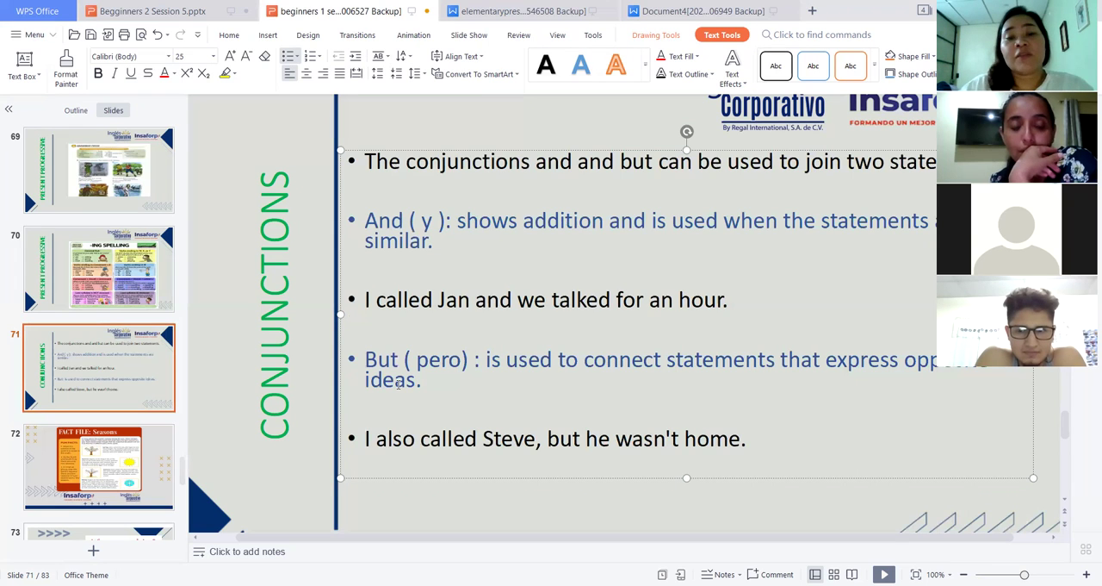
pyautogui.click(600, 409)
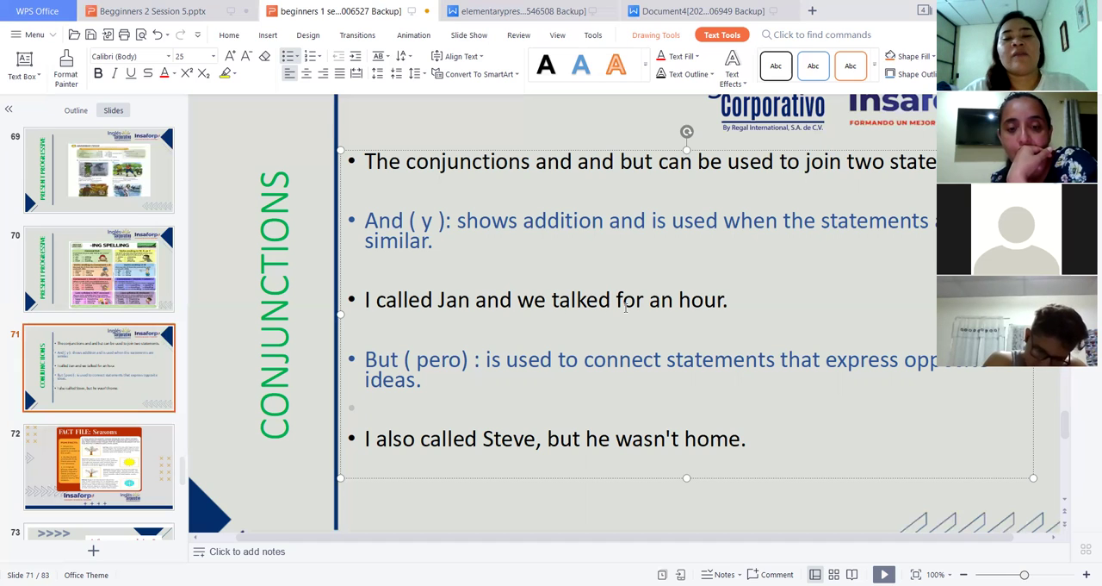
pyautogui.scroll(-1, 642, 336)
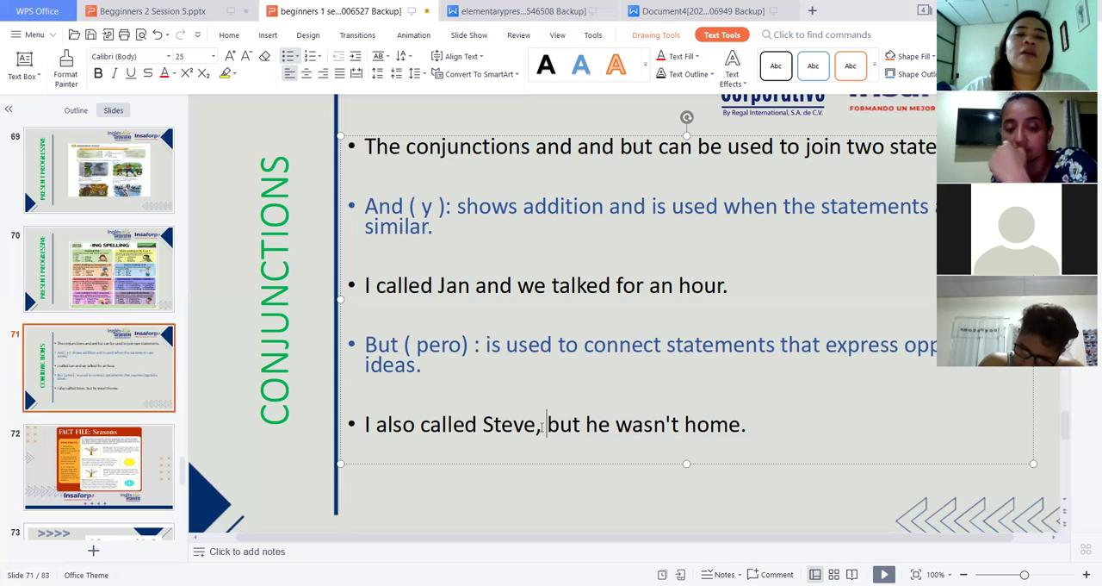
# Bold the comma after 'Steve' in the Conjunctions slide's last bullet
pyautogui.moveTo(545, 424); pyautogui.dragTo(535, 424)
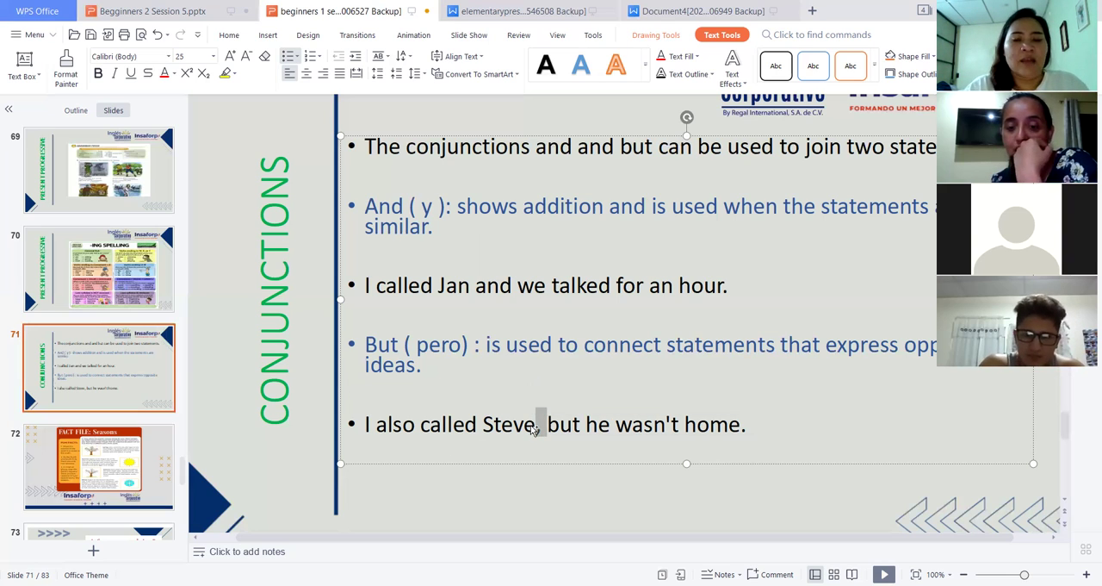
pyautogui.click(549, 438)
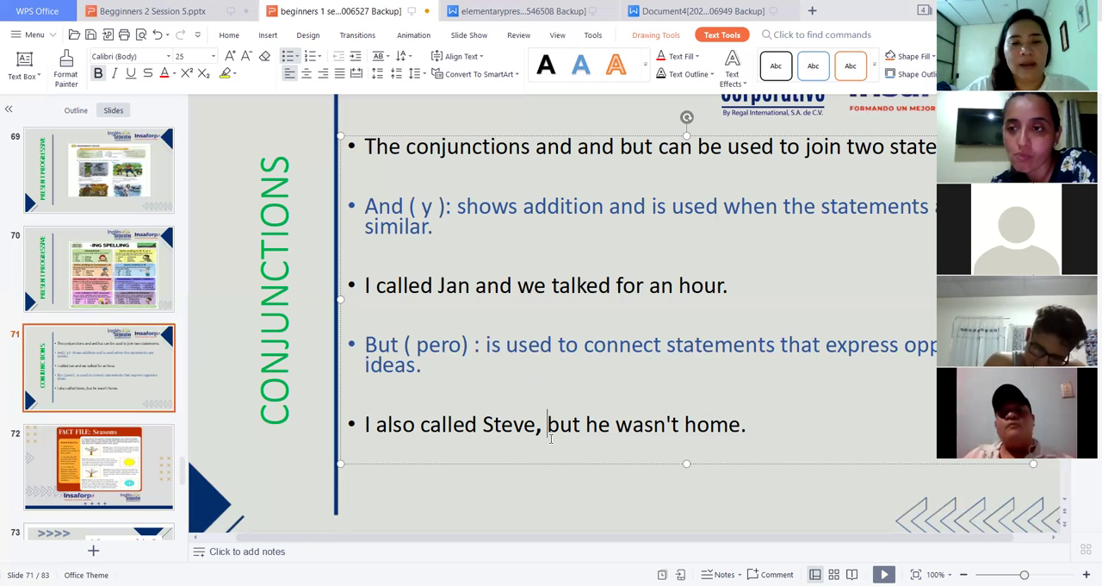
pyautogui.click(474, 285)
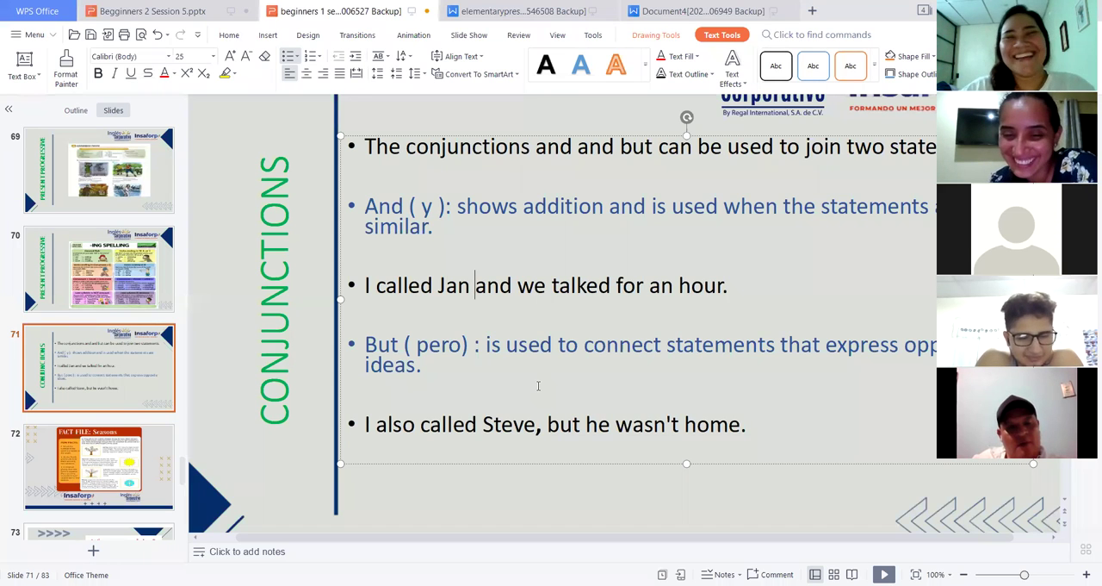
# Switch to the Questions document and enlarge the font of all its text
pyautogui.click(733, 10)
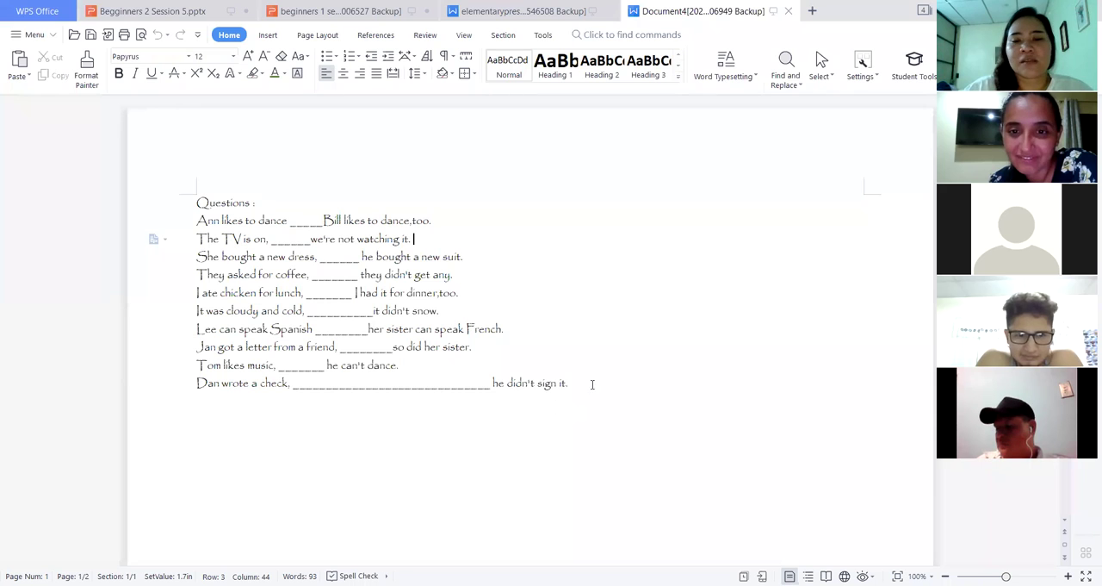
pyautogui.moveTo(593, 384); pyautogui.dragTo(221, 239)
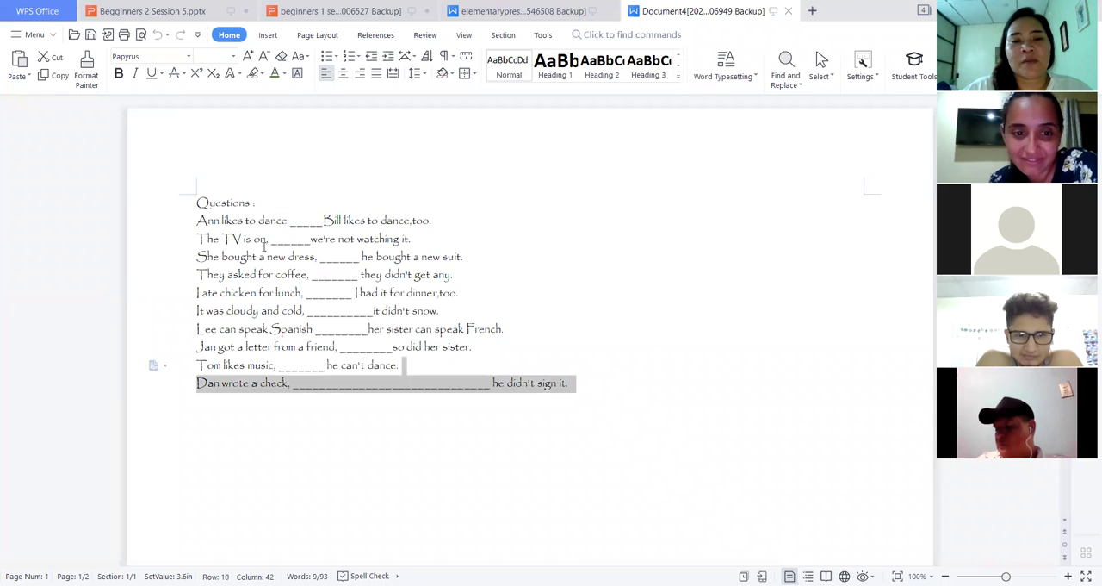
pyautogui.click(611, 382)
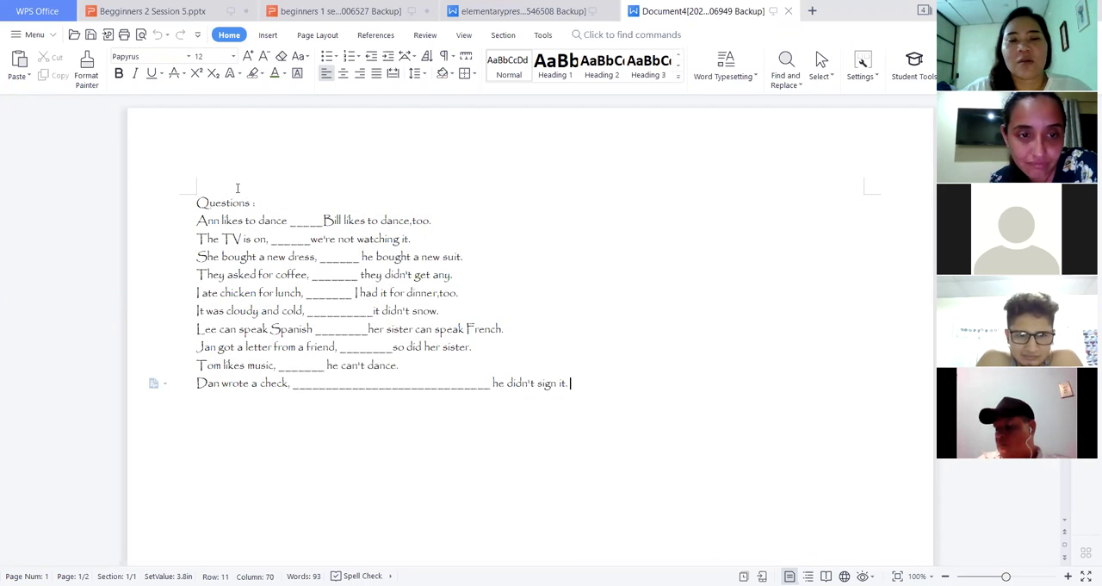
pyautogui.hotkey('ctrl', 'a')
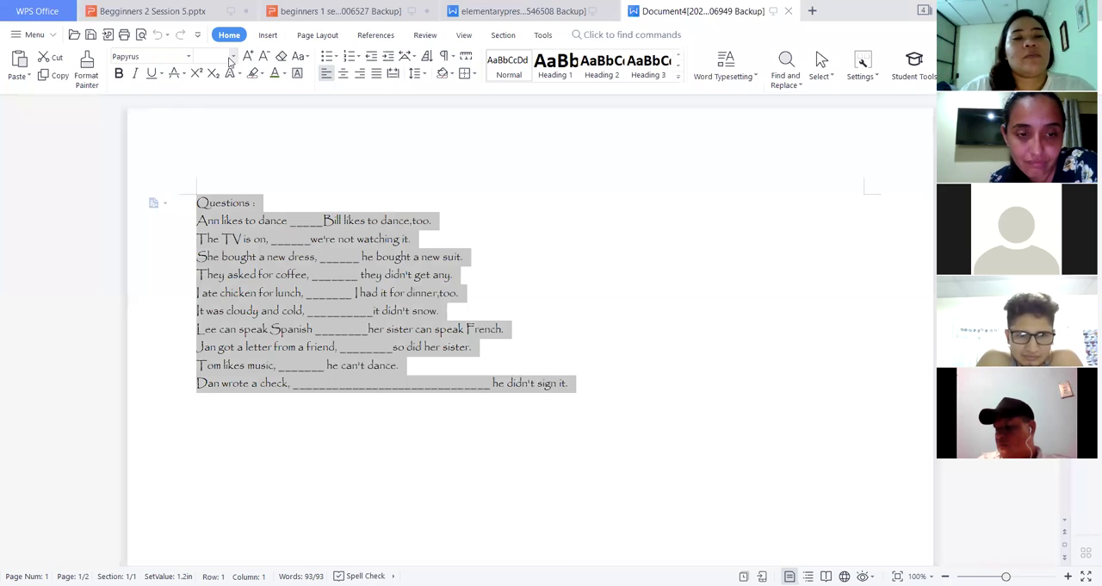
pyautogui.click(231, 60)
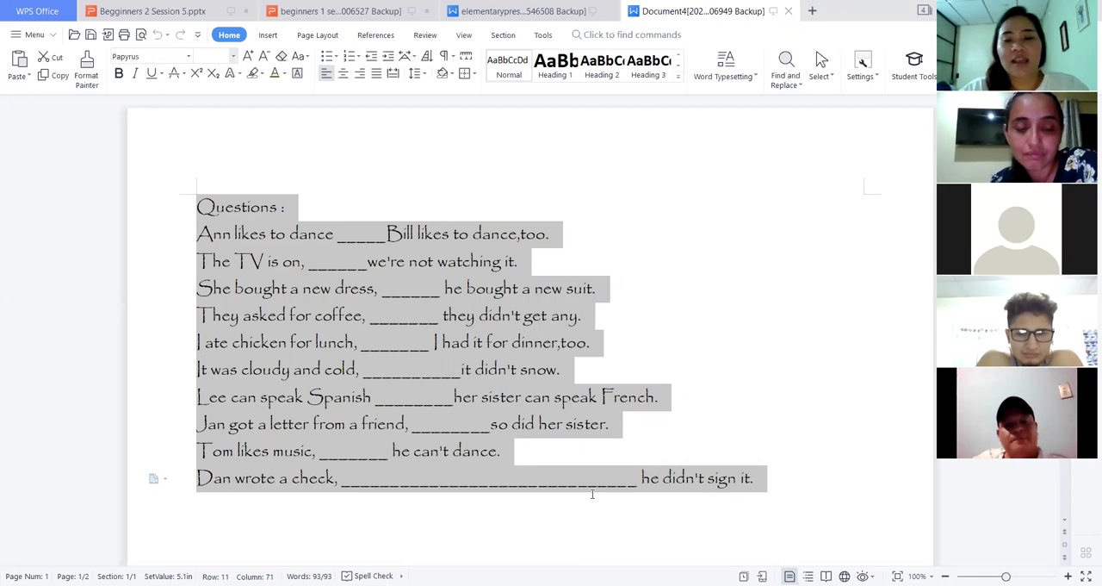
# Delete the underscore blanks in the last question and before 'Bill' in the first
pyautogui.click(633, 479)
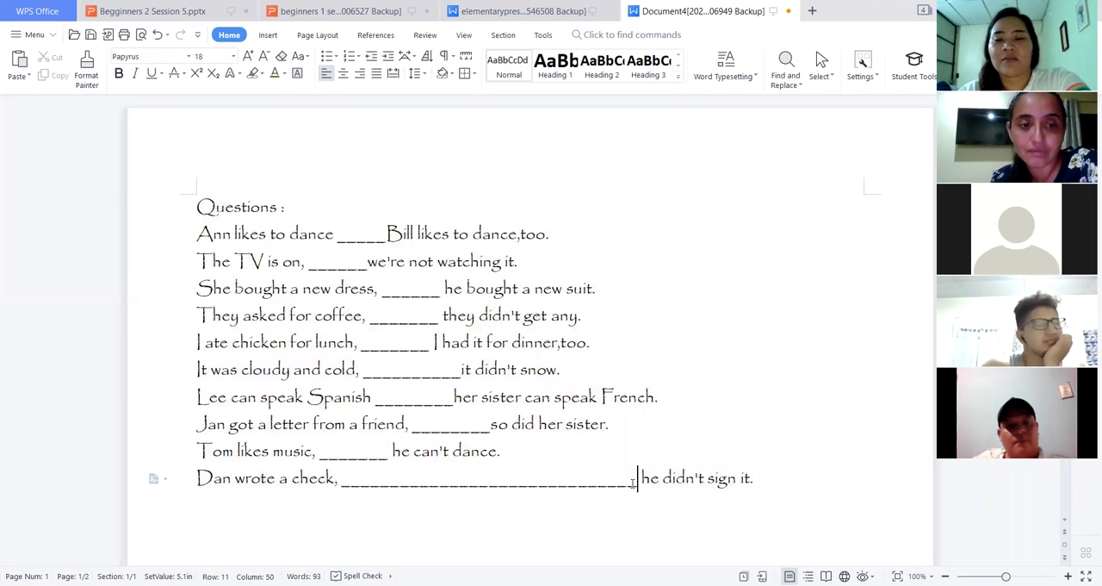
pyautogui.press('BackSpace')
pyautogui.press('BackSpace')
pyautogui.press('BackSpace')
pyautogui.press('BackSpace')
pyautogui.press('BackSpace')
pyautogui.press('BackSpace')
pyautogui.press('BackSpace')
pyautogui.press('BackSpace')
pyautogui.press('BackSpace')
pyautogui.press('BackSpace')
pyautogui.press('BackSpace')
pyautogui.press('BackSpace')
pyautogui.press('BackSpace')
pyautogui.press('BackSpace')
pyautogui.press('BackSpace')
pyautogui.press('BackSpace')
pyautogui.press('BackSpace')
pyautogui.press('BackSpace')
pyautogui.press('BackSpace')
pyautogui.press('BackSpace')
pyautogui.press('BackSpace')
pyautogui.press('BackSpace')
pyautogui.press('BackSpace')
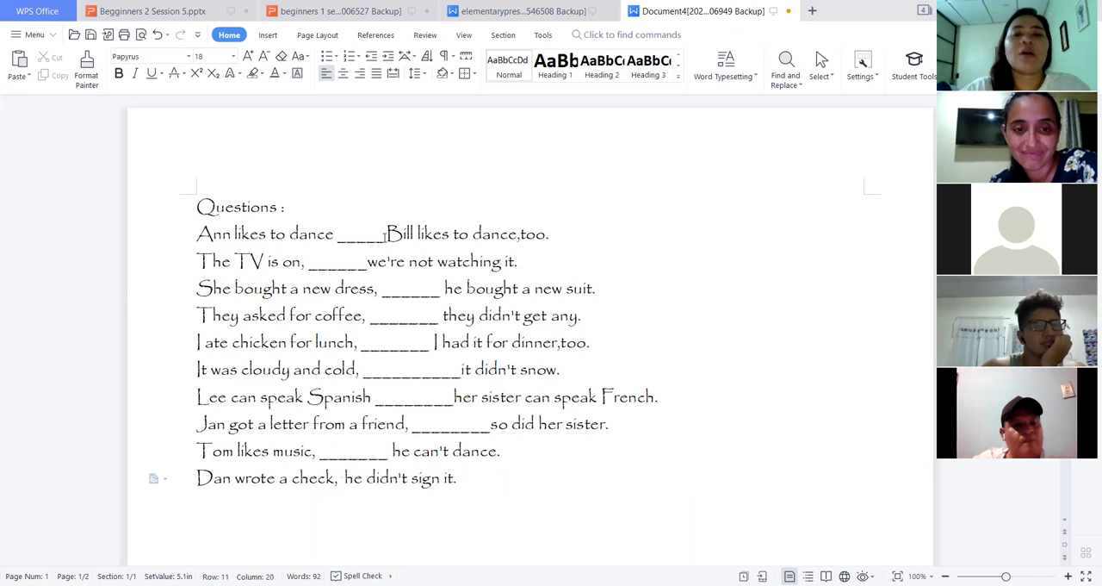
pyautogui.click(388, 237)
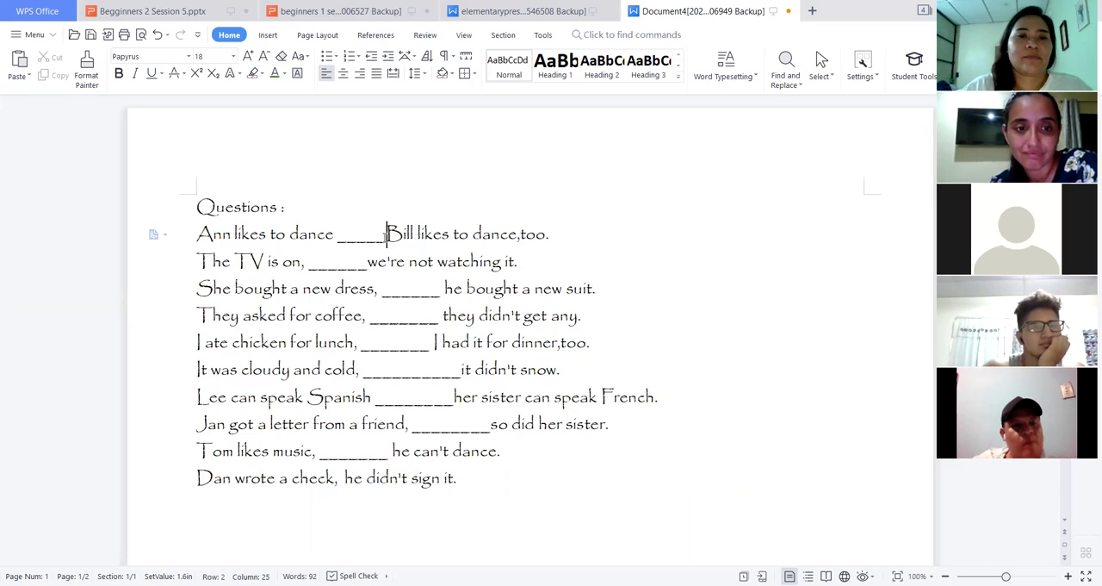
pyautogui.press('BackSpace')
pyautogui.press('BackSpace')
pyautogui.press('BackSpace')
pyautogui.press('BackSpace')
pyautogui.press('BackSpace')
pyautogui.press('BackSpace')
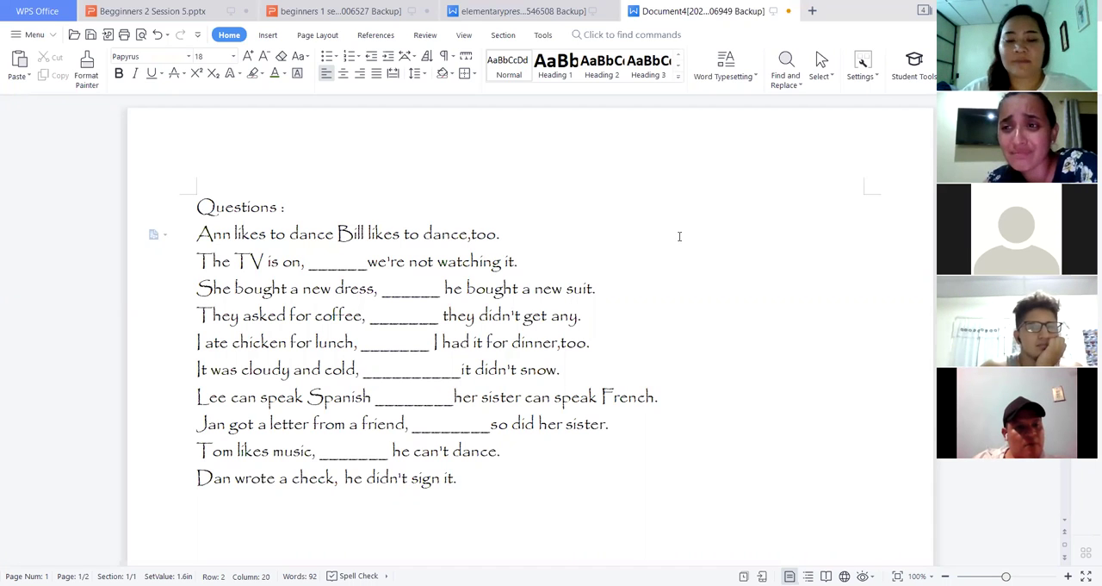
pyautogui.write('and')
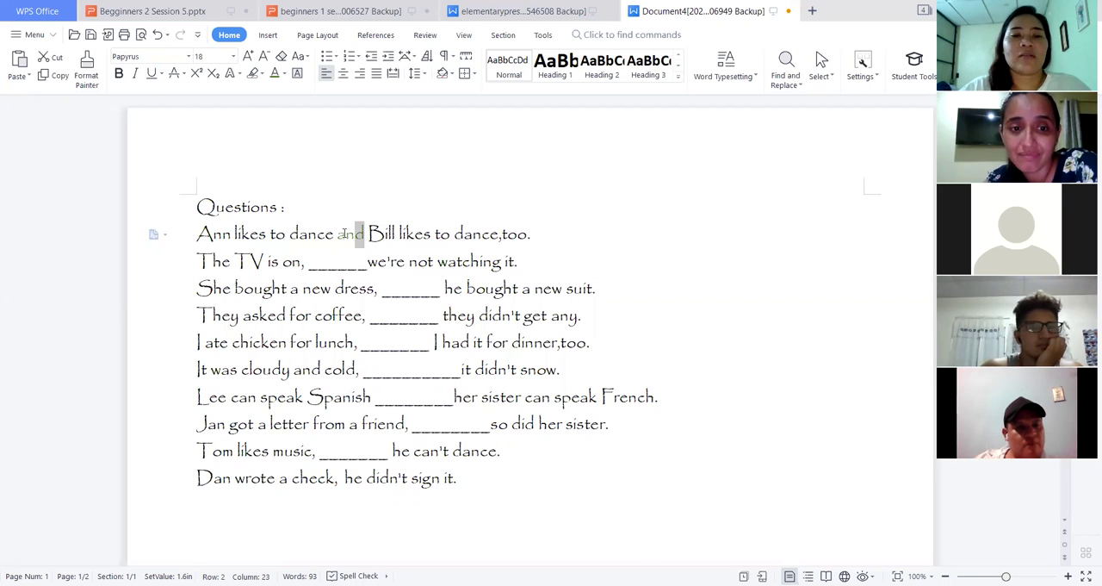
# Select the added 'and', then delete the blank after 'The TV is on,'
pyautogui.moveTo(366, 234); pyautogui.dragTo(335, 233)
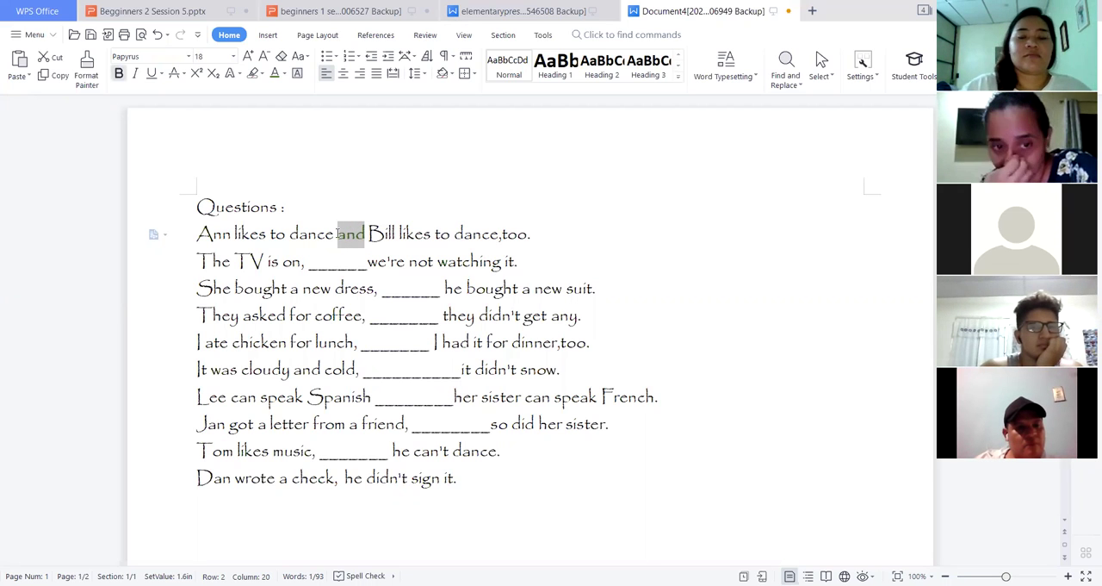
pyautogui.click(368, 261)
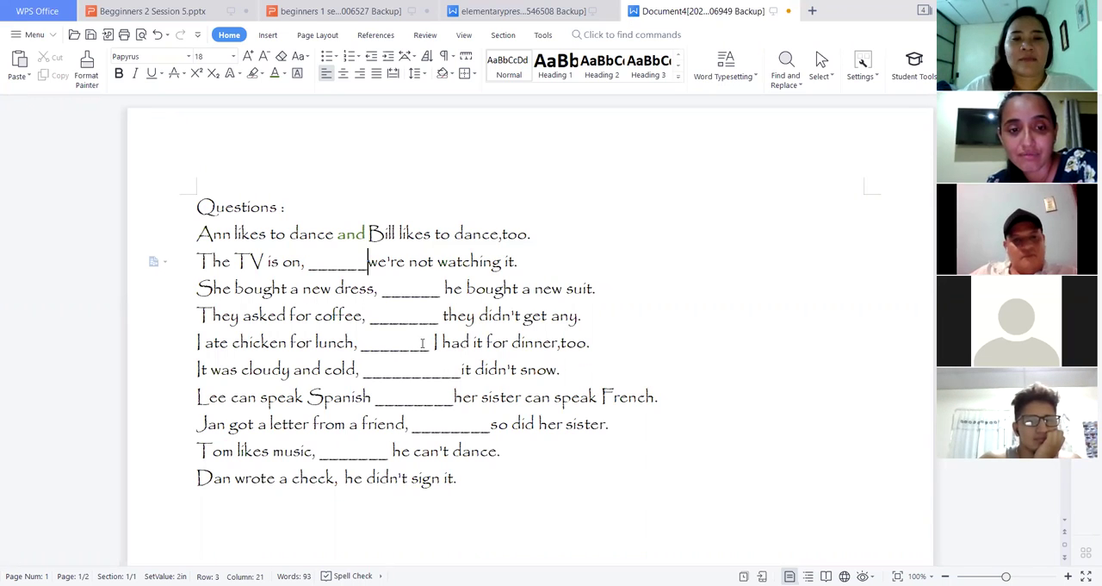
pyautogui.press('BackSpace')
pyautogui.press('BackSpace')
pyautogui.press('BackSpace')
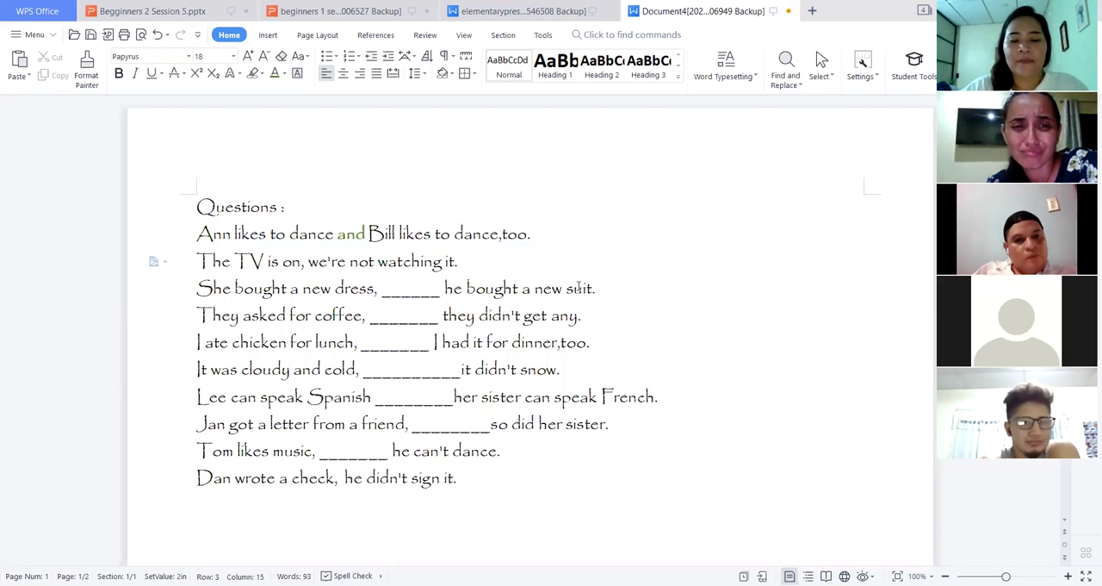
pyautogui.write('but')
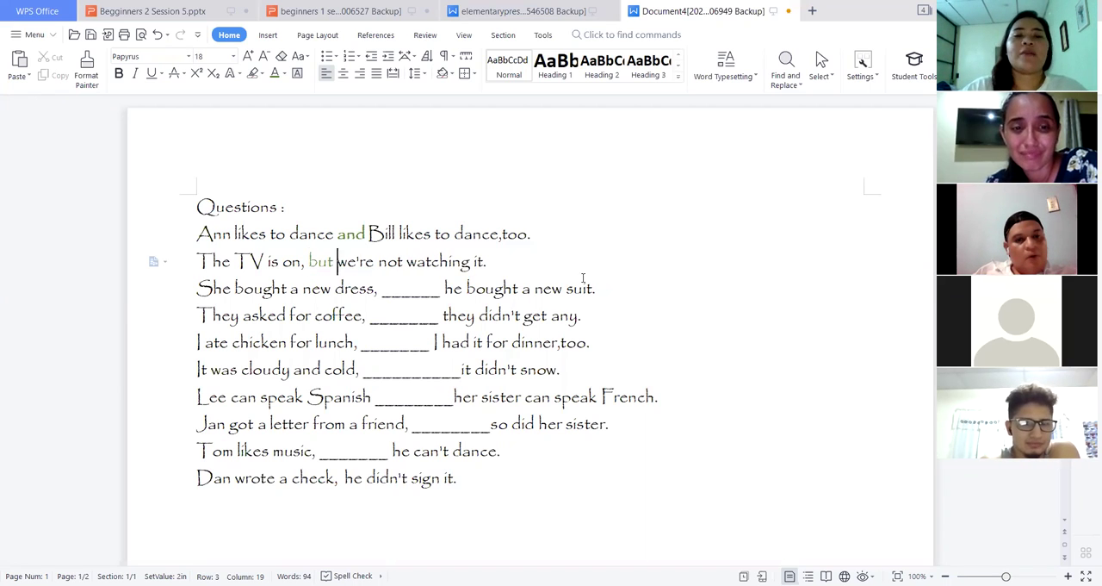
# Bold the word 'but' in 'The TV is on, but we're not watching it.'
pyautogui.moveTo(335, 261); pyautogui.dragTo(308, 260)
pyautogui.hotkey('ctrl', 'b')
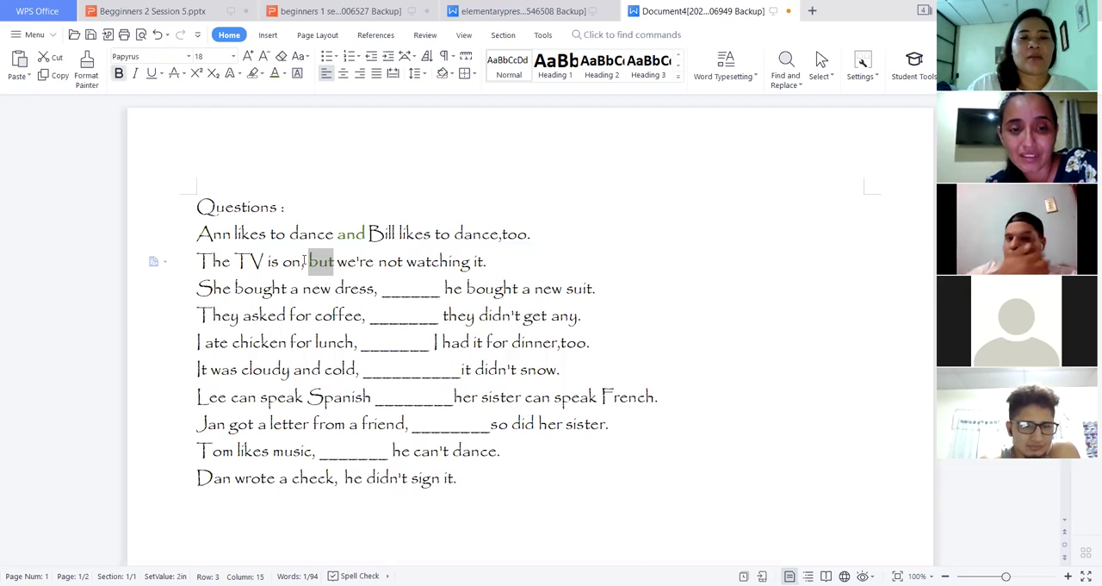
pyautogui.hotkey('ctrl', 'z')
pyautogui.hotkey('ctrl', 'y')
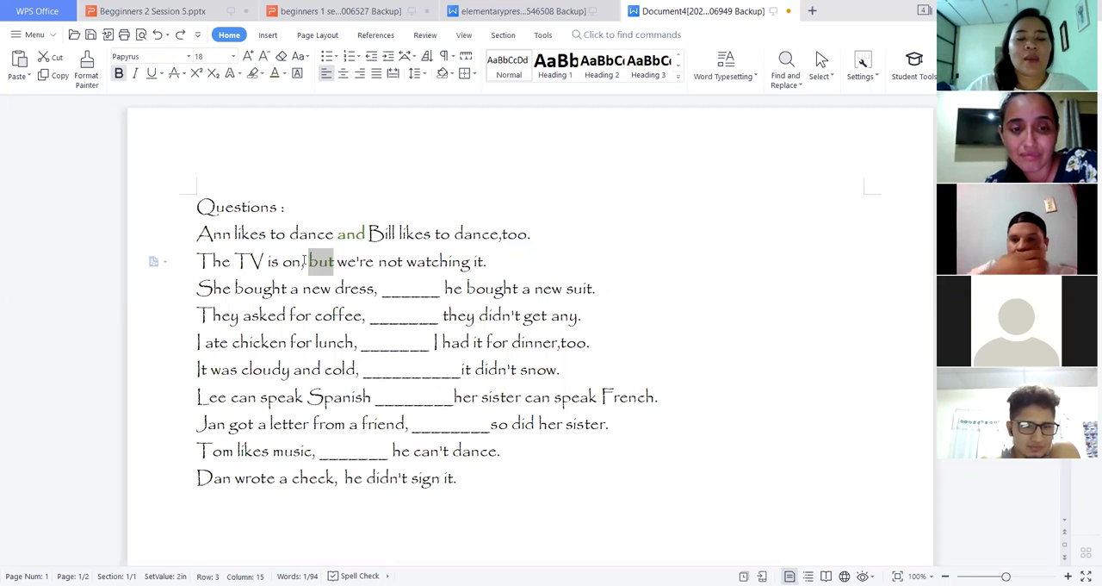
pyautogui.click(491, 260)
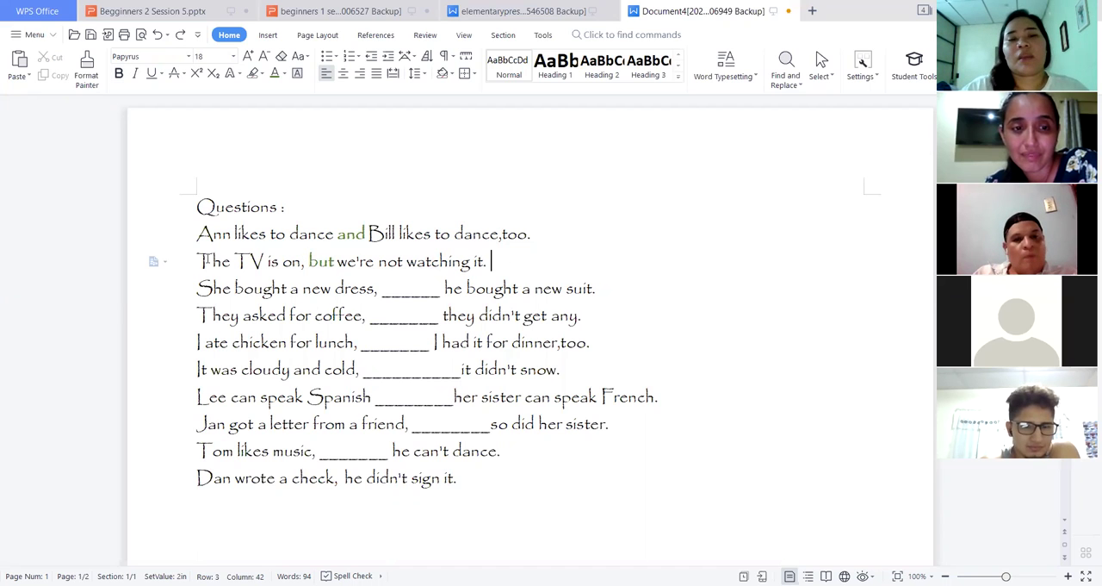
pyautogui.click(195, 233)
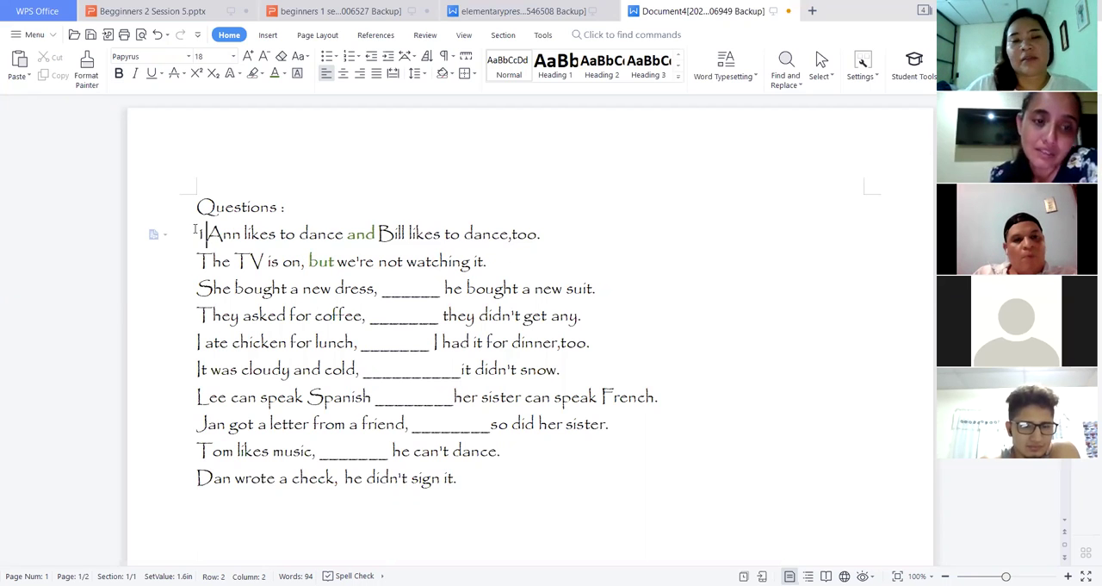
pyautogui.write('1.')
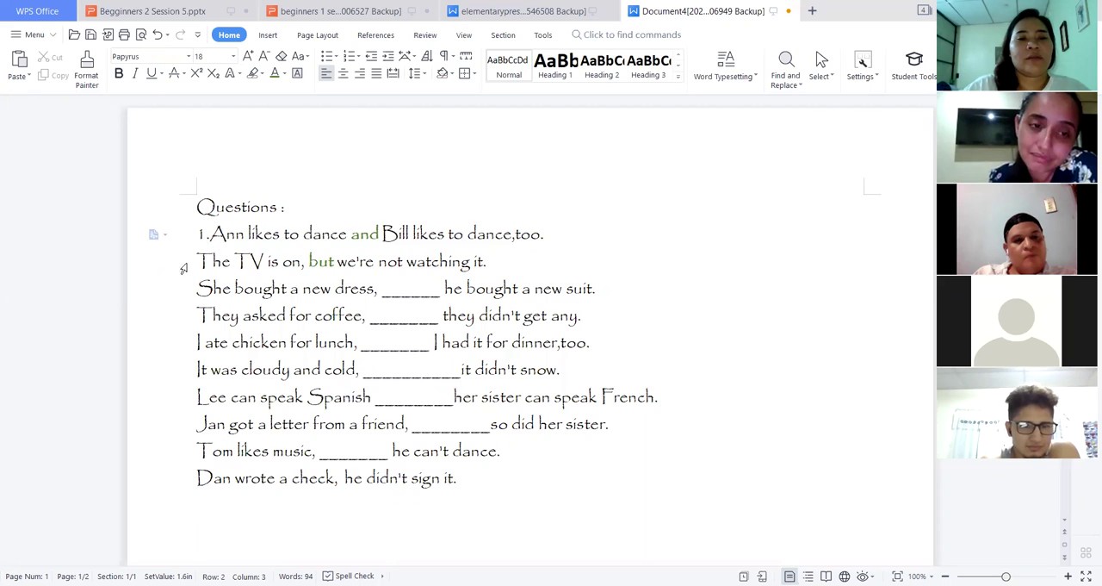
# Place the cursor at the start of the TV question to number it '2.'
pyautogui.click(184, 263)
pyautogui.write('2.')
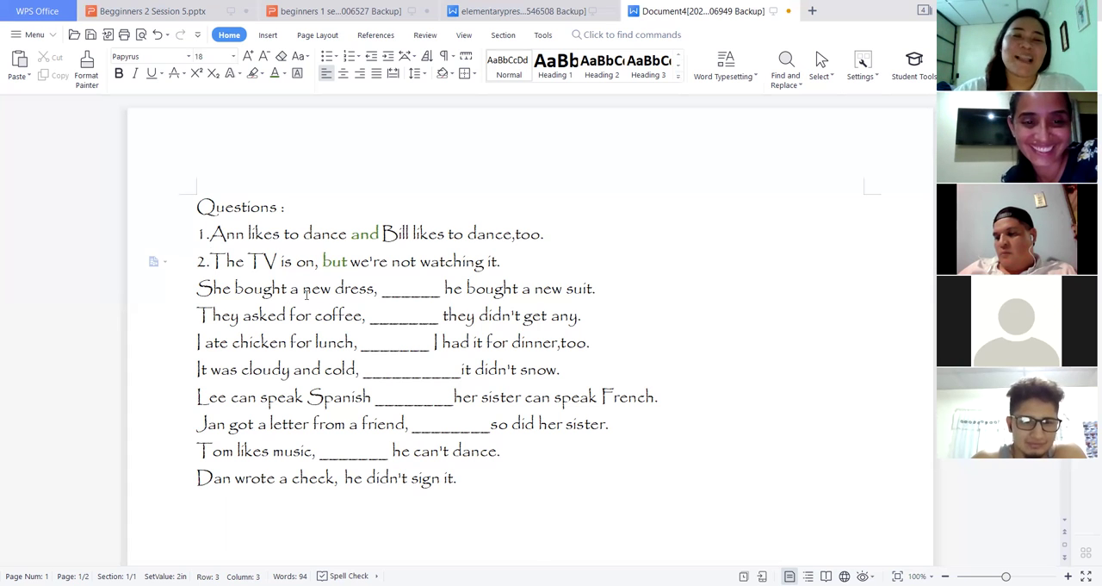
# Highlight questions one and two, then bold the comma after 'The TV is on'
pyautogui.moveTo(548, 235)
pyautogui.mouseDown()
pyautogui.moveTo(212, 236)
pyautogui.moveTo(503, 261)
pyautogui.mouseUp()
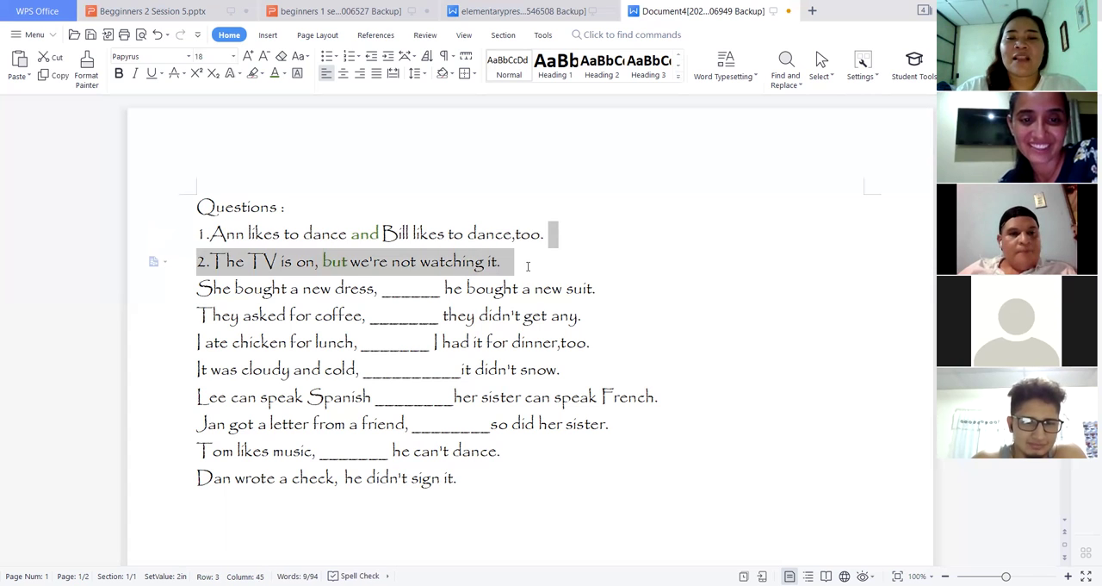
pyautogui.click(503, 261)
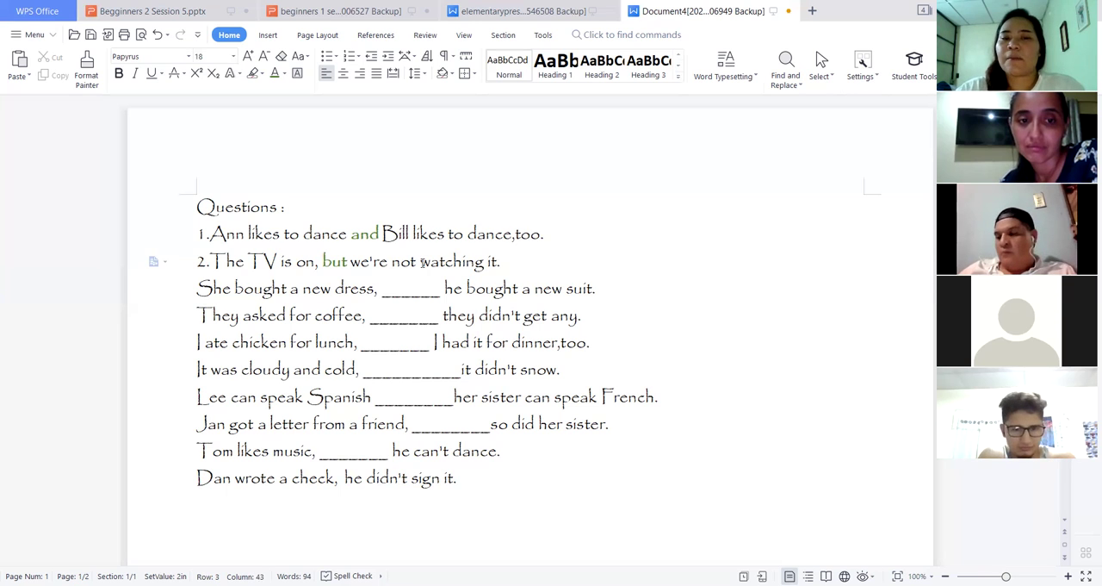
pyautogui.click(318, 263)
pyautogui.moveTo(315, 263); pyautogui.dragTo(321, 262)
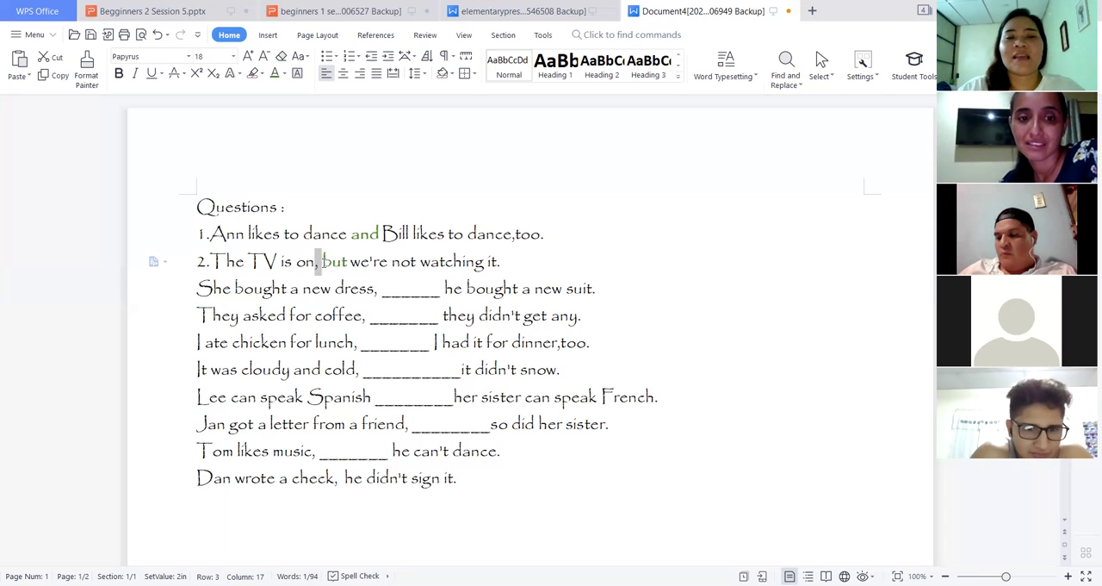
pyautogui.hotkey('ctrl', 'b')
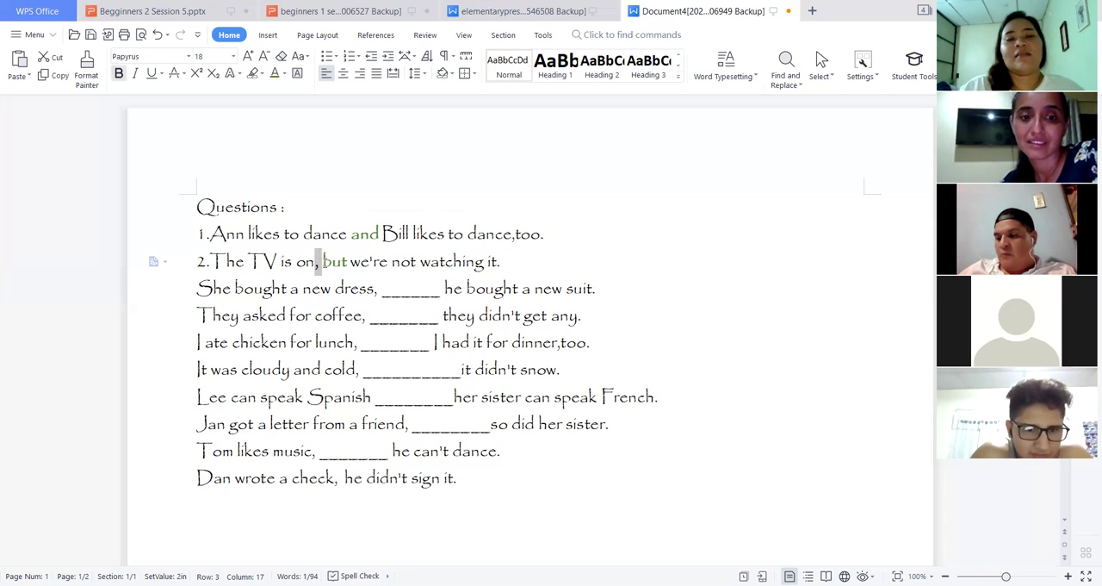
# Replace the third sentence's blank with 'but' after 'dress,' and colour it green
pyautogui.click(444, 288)
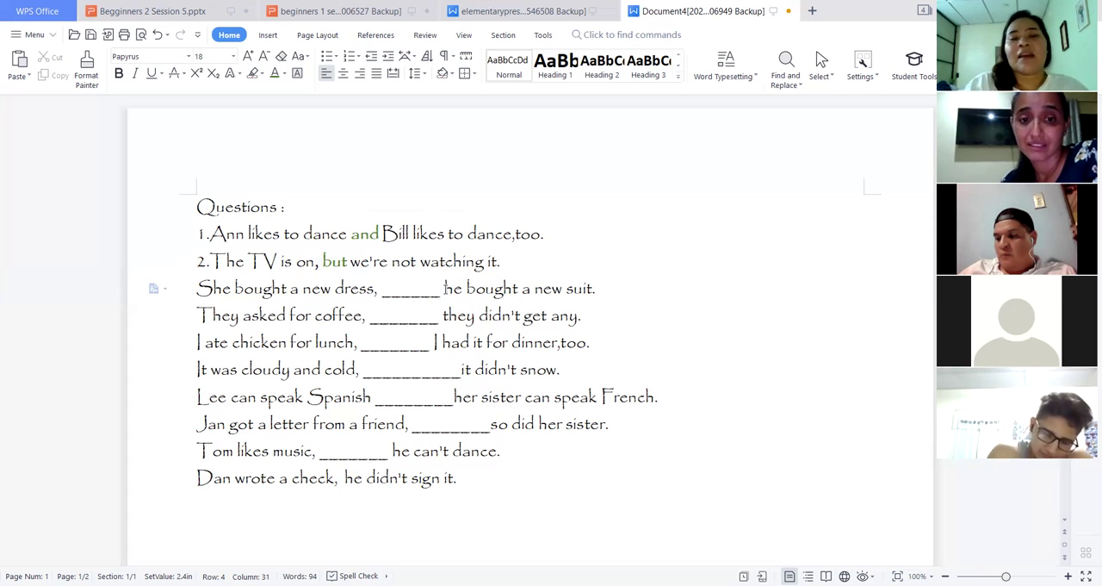
pyautogui.press('BackSpace')
pyautogui.press('BackSpace')
pyautogui.press('BackSpace')
pyautogui.press('BackSpace')
pyautogui.press('BackSpace')
pyautogui.press('BackSpace')
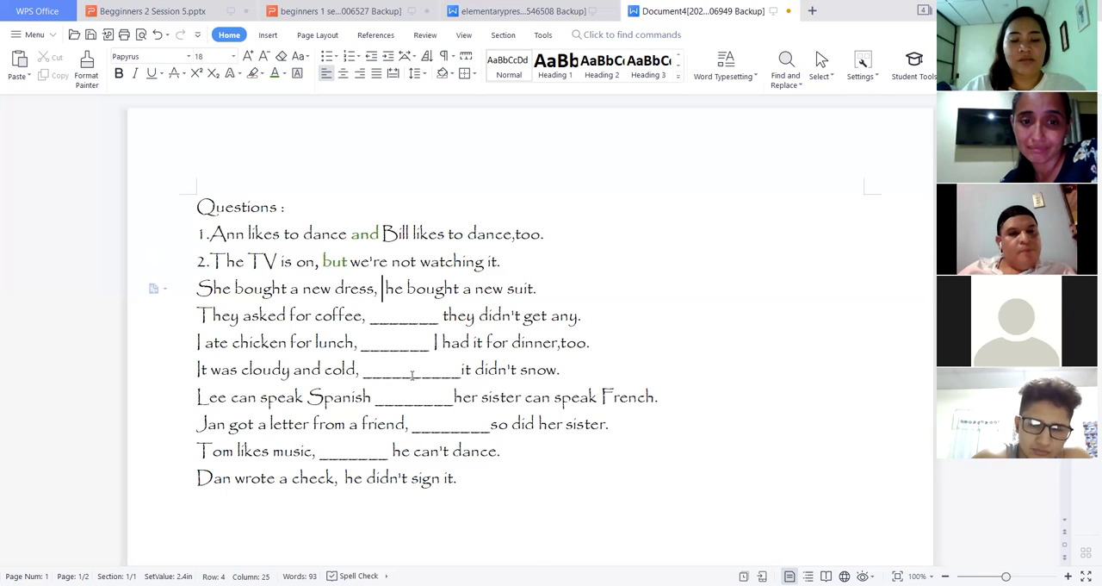
pyautogui.write('and')
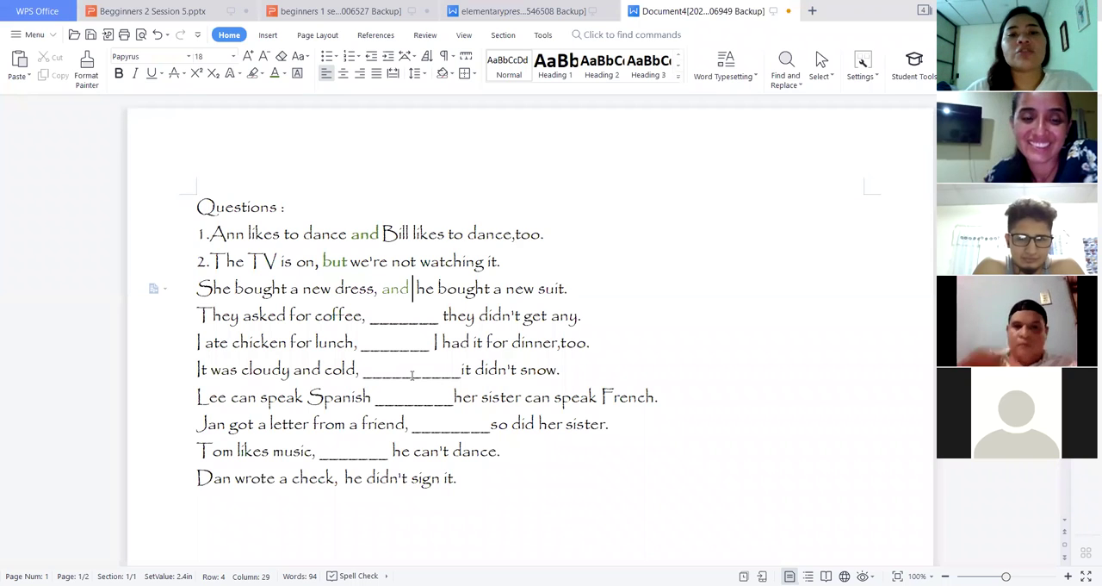
pyautogui.press('BackSpace')
pyautogui.press('BackSpace')
pyautogui.press('BackSpace')
pyautogui.press('BackSpace')
pyautogui.write('but')
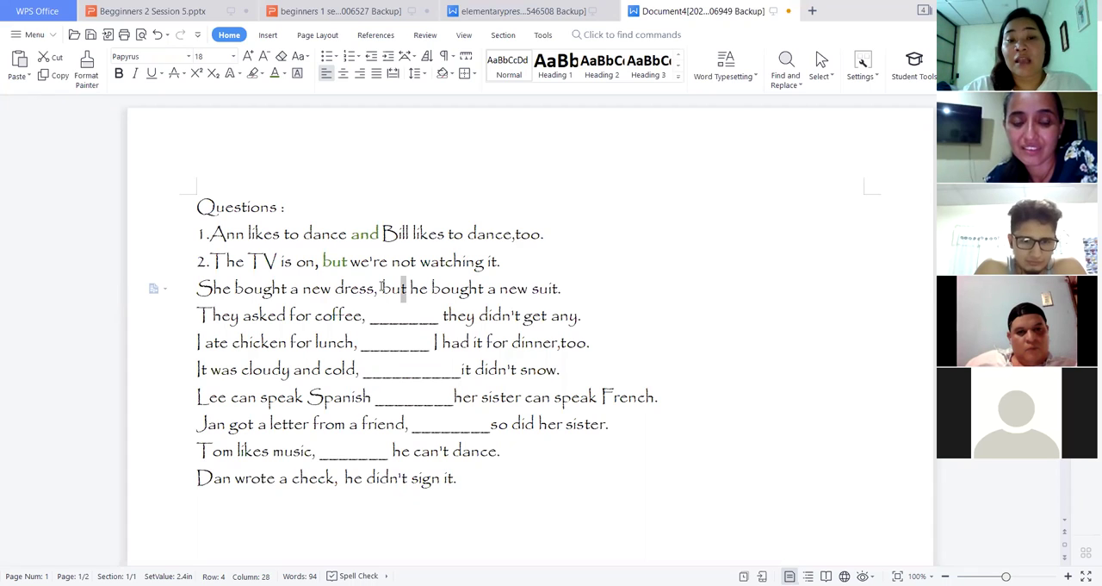
pyautogui.moveTo(406, 288); pyautogui.dragTo(382, 287)
pyautogui.click(275, 73)
# Select the whole sentence 'She bought a new dress, but he bought a new suit.'
pyautogui.press('Right')
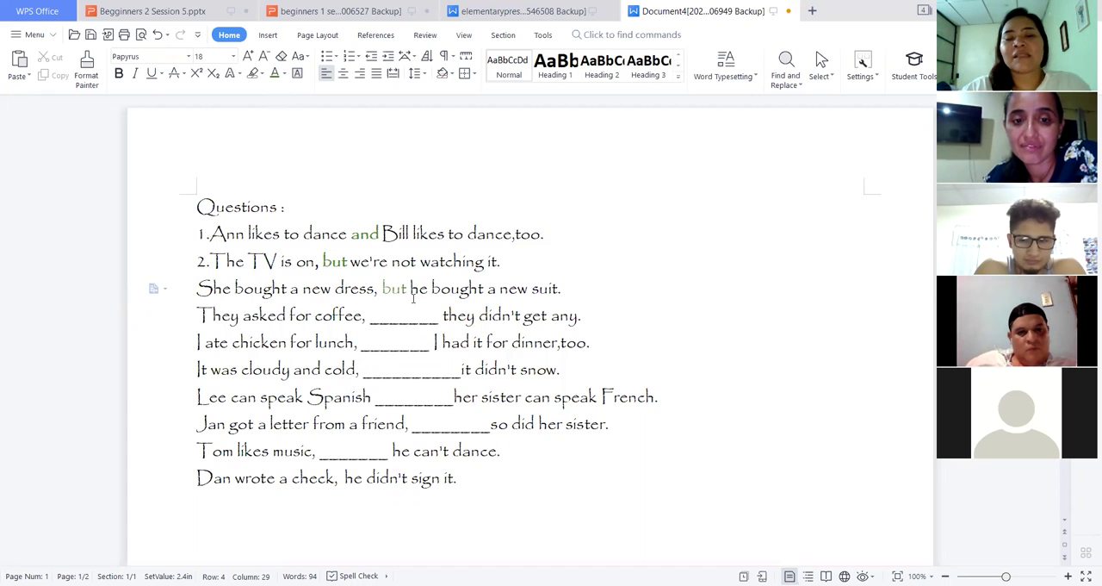
pyautogui.moveTo(565, 287); pyautogui.dragTo(180, 280)
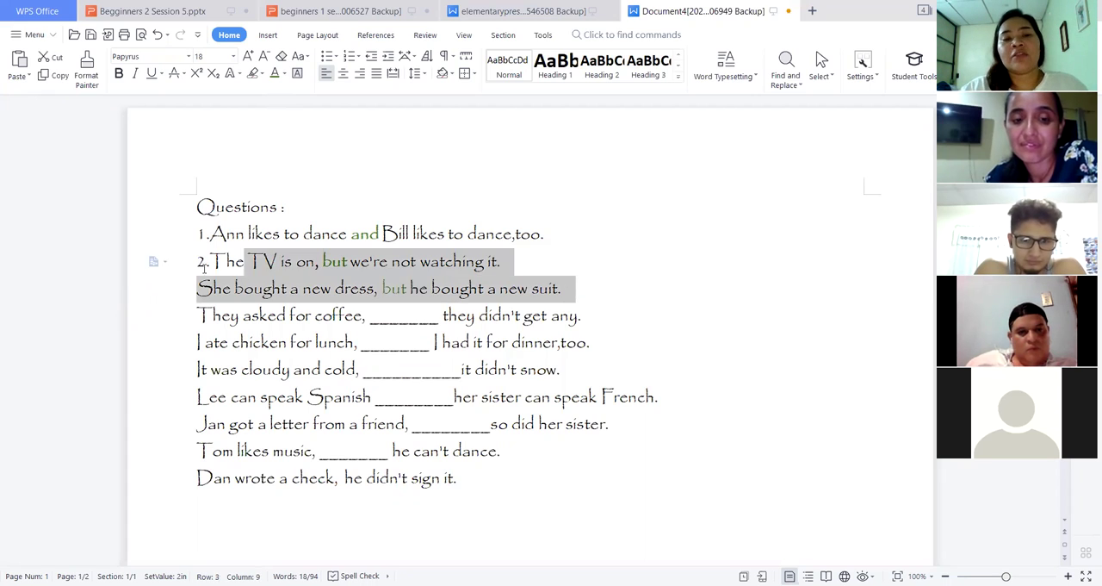
pyautogui.moveTo(562, 288); pyautogui.dragTo(197, 291)
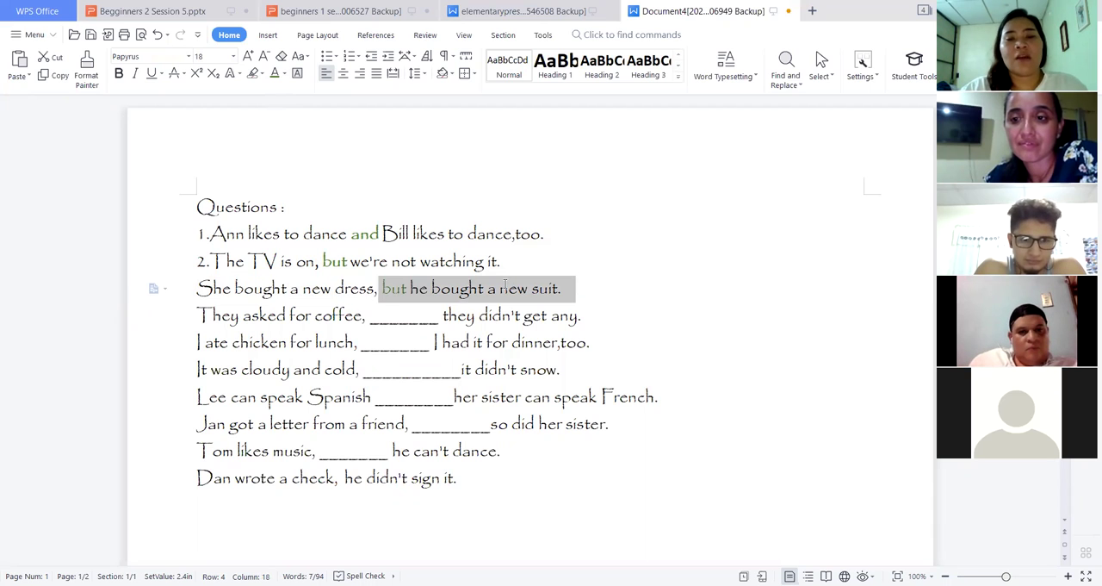
pyautogui.click(197, 289)
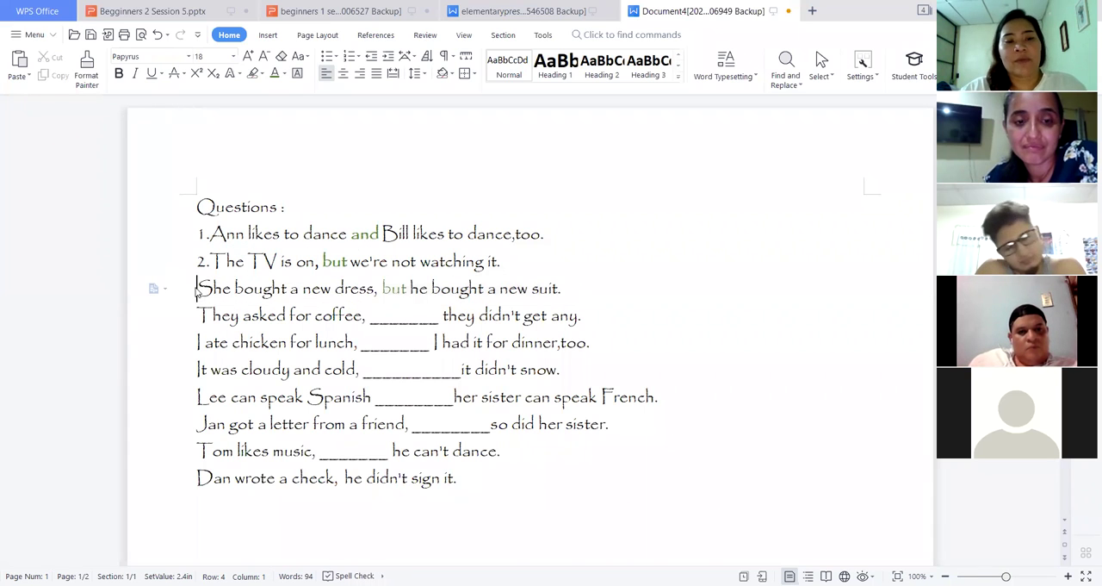
pyautogui.moveTo(197, 288); pyautogui.dragTo(569, 284)
# Add an empty line below the third sentence, undo the stray paste, and reselect the sentence
pyautogui.click(570, 289)
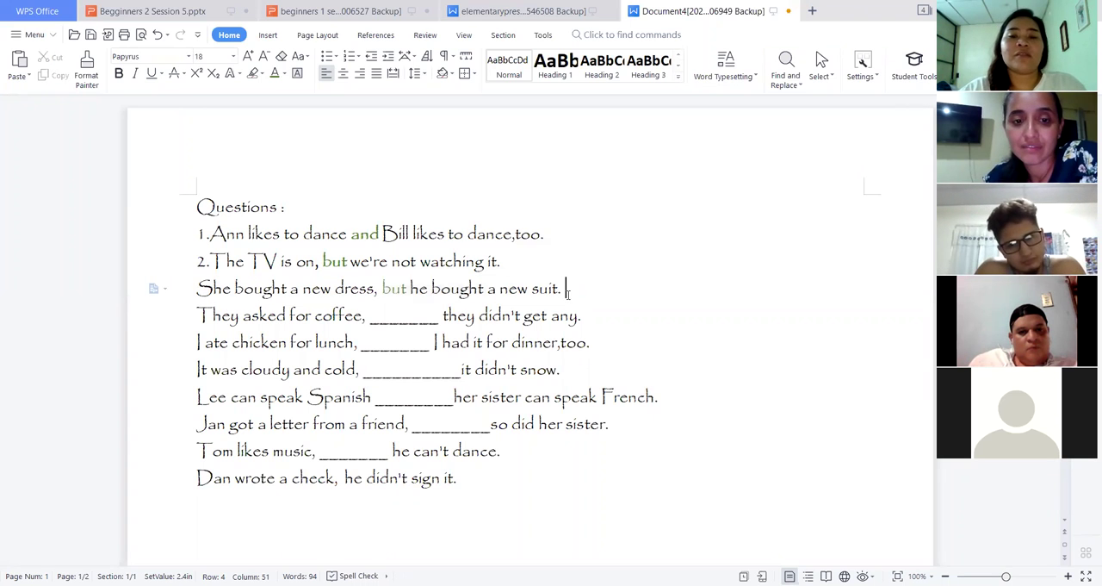
pyautogui.press('Return')
pyautogui.hotkey('ctrl', 'v')
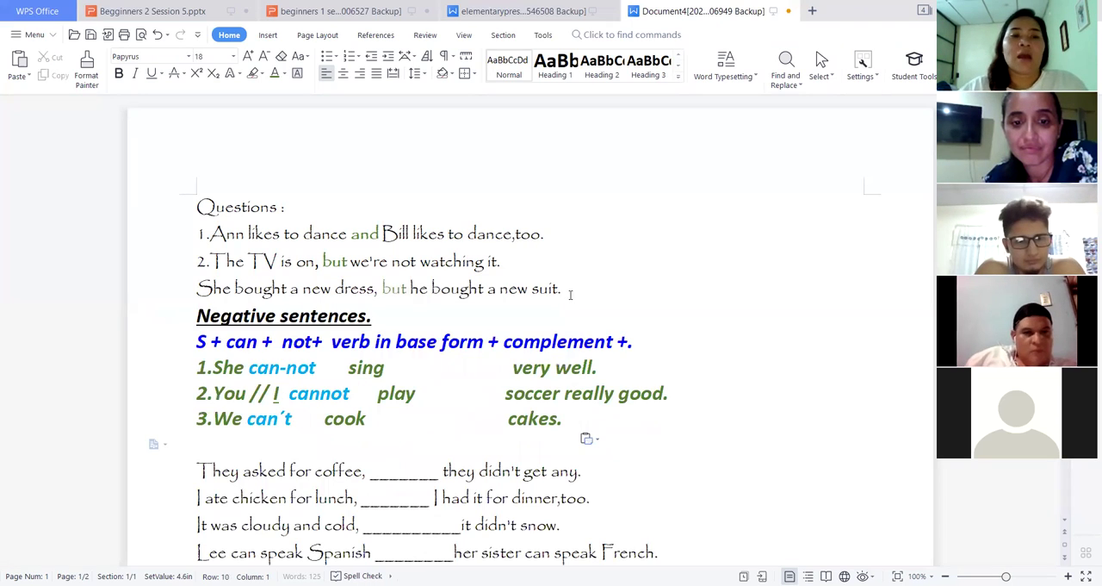
pyautogui.hotkey('ctrl', 'z')
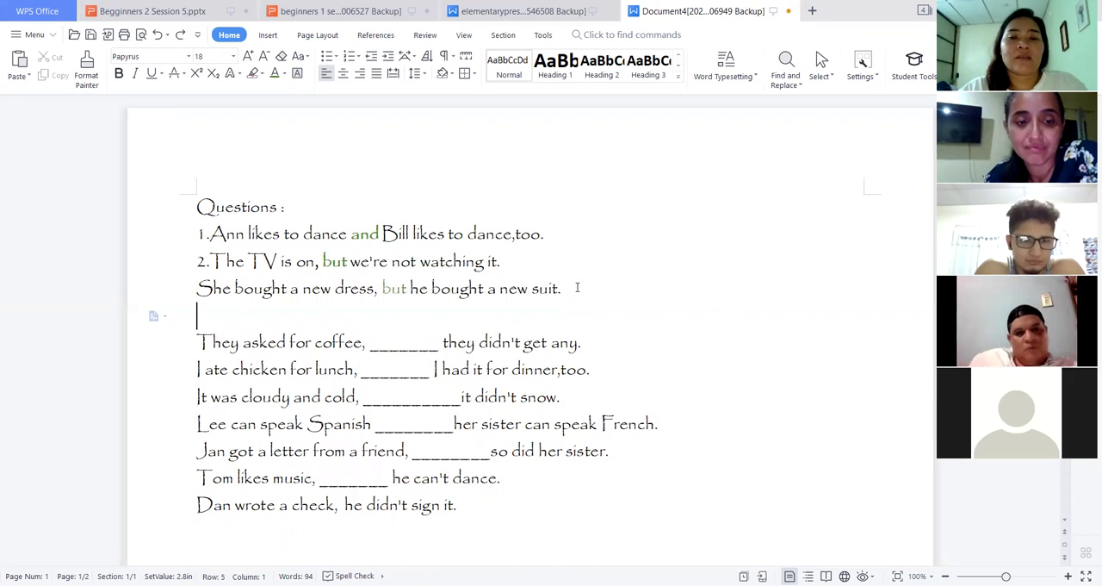
pyautogui.moveTo(564, 288)
pyautogui.mouseDown()
pyautogui.moveTo(197, 287)
pyautogui.moveTo(566, 310)
pyautogui.moveTo(568, 289)
pyautogui.mouseUp()
pyautogui.click(197, 288)
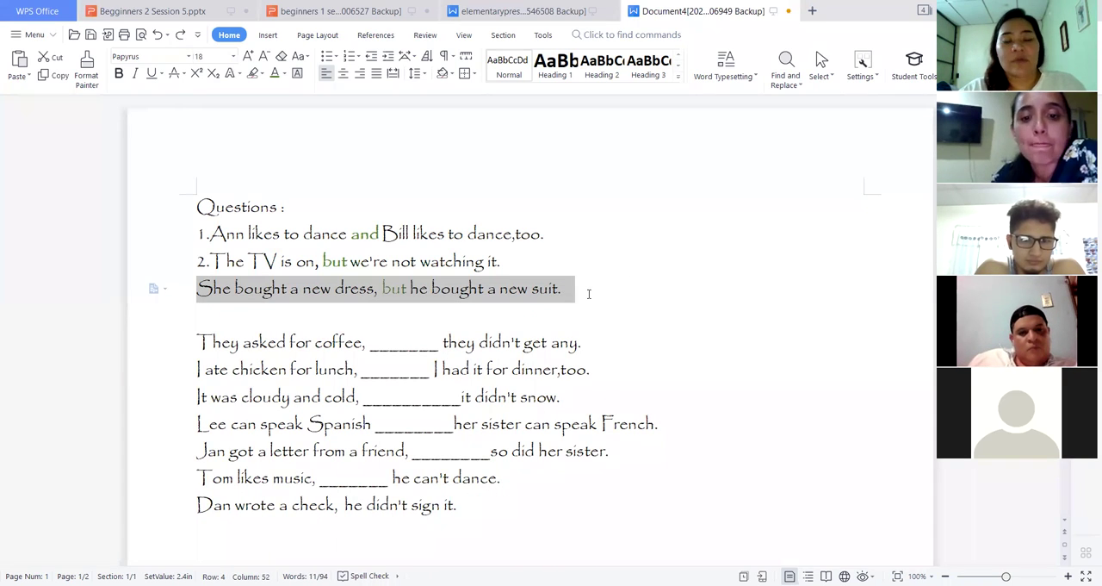
pyautogui.moveTo(198, 287); pyautogui.dragTo(577, 295)
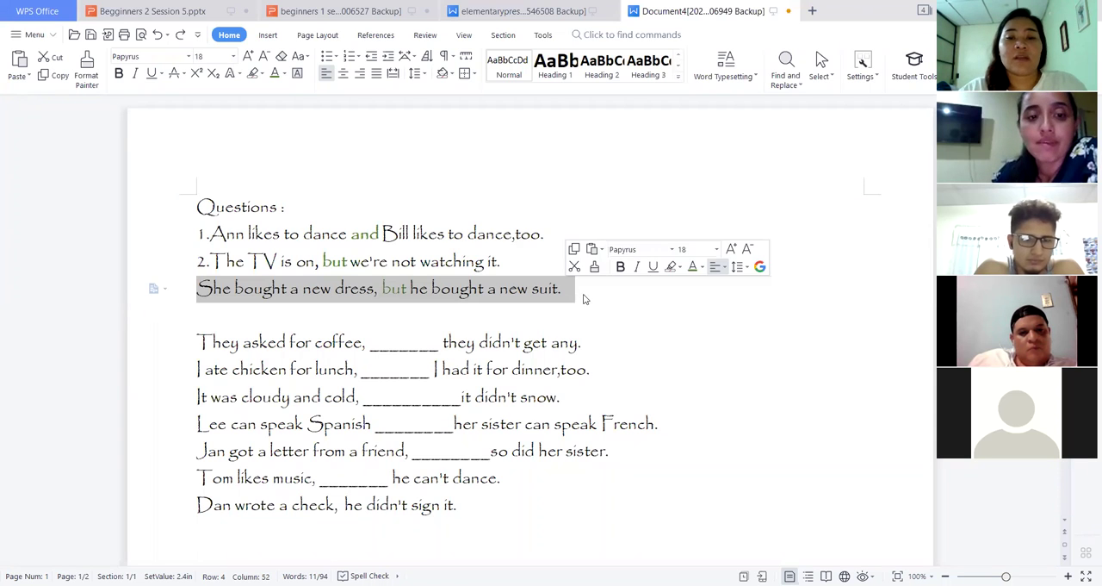
# Paste a duplicate of the dress sentence below and change its 'but' to 'and'
pyautogui.hotkey('ctrl', 'c')
pyautogui.click(216, 312)
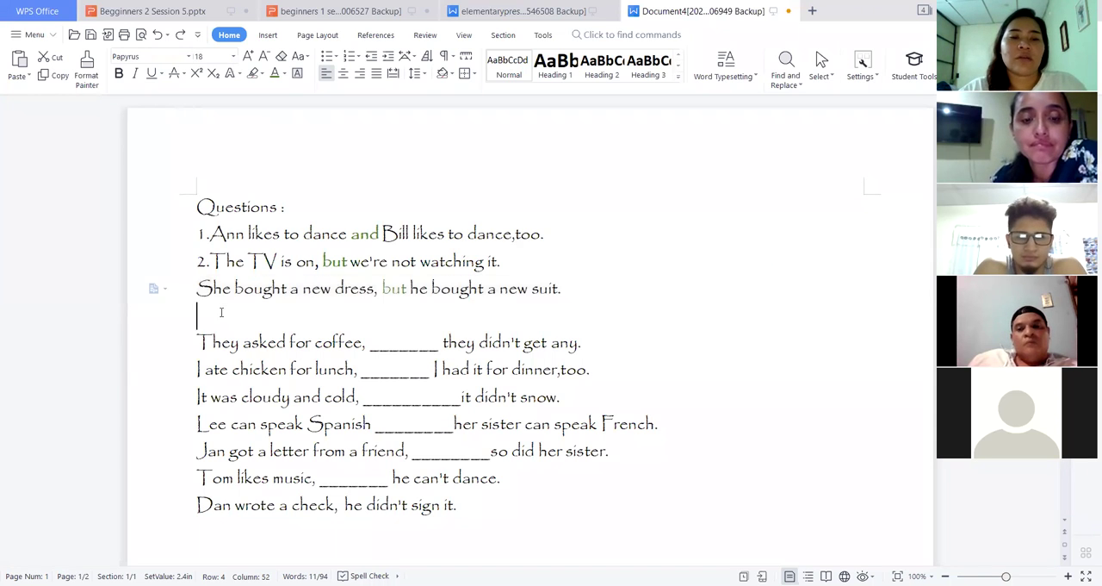
pyautogui.hotkey('ctrl', 'v')
pyautogui.doubleClick(393, 316)
pyautogui.write('b')
pyautogui.press('BackSpace')
pyautogui.write('and ,')
pyautogui.moveTo(422, 316); pyautogui.dragTo(412, 315)
pyautogui.hotkey('ctrl', 'b')
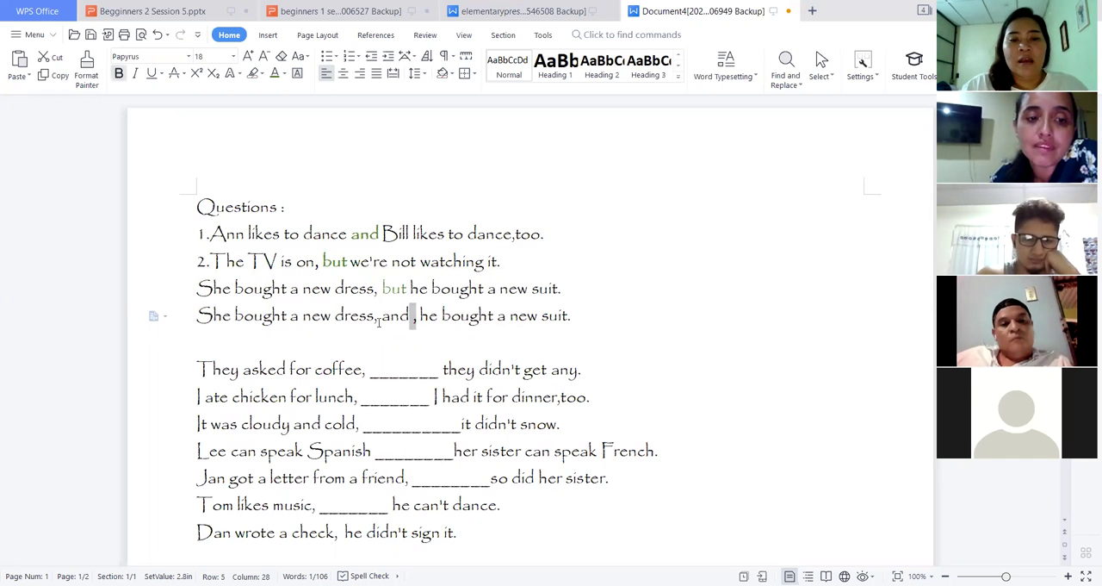
pyautogui.click(379, 319)
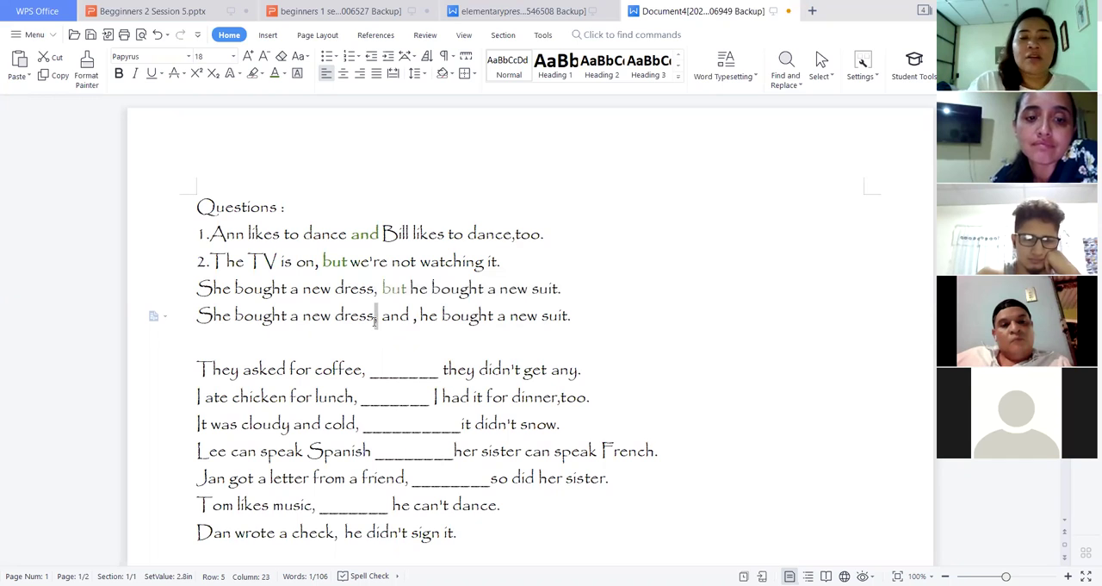
# Compare the 'but' and 'and' dress sentences, then place the cursor on the empty line below
pyautogui.click(233, 341)
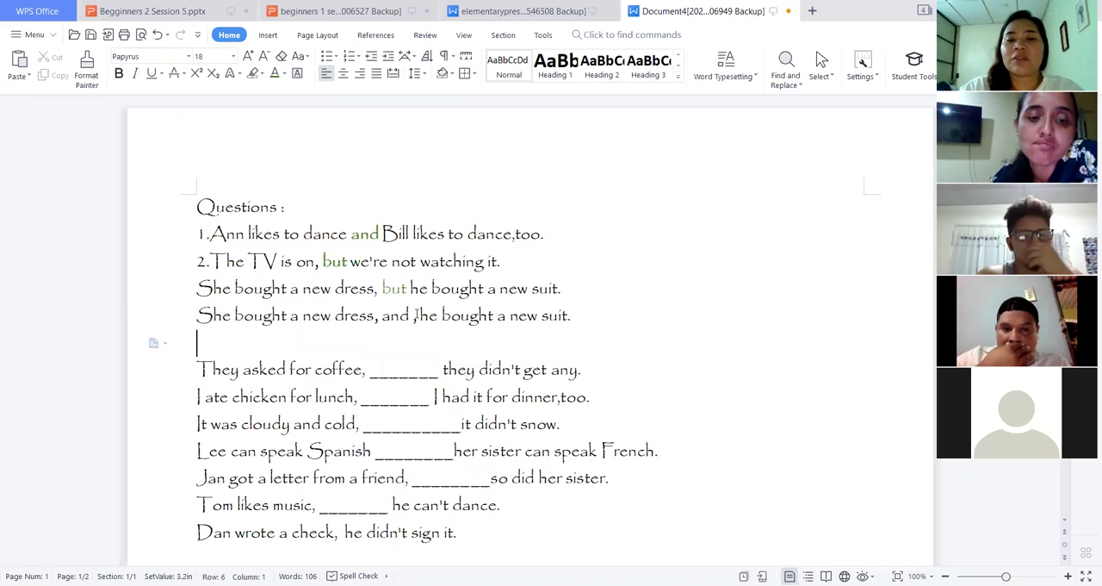
pyautogui.click(420, 317)
pyautogui.click(407, 290)
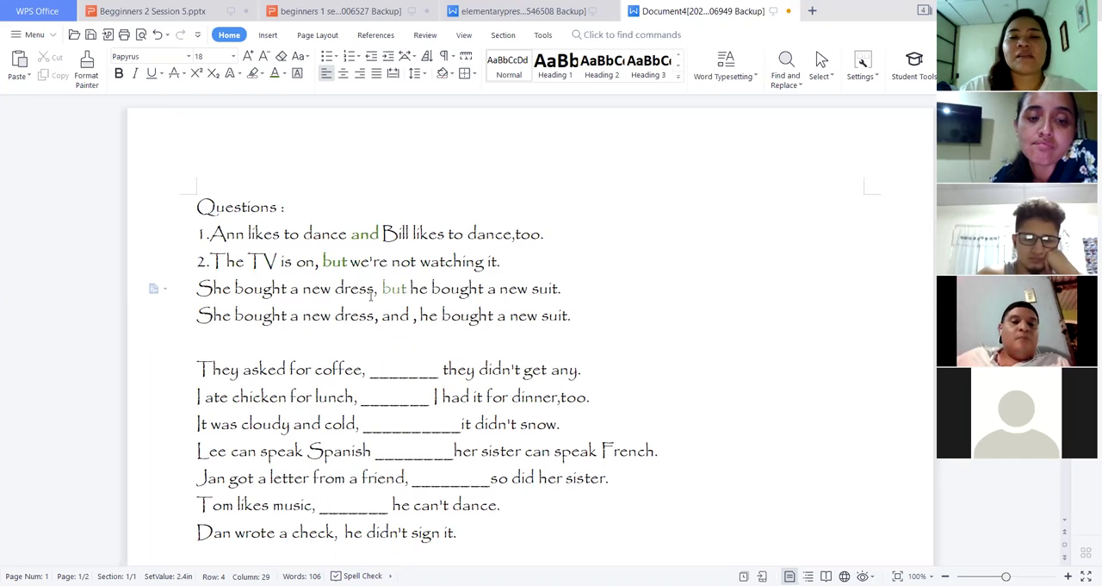
pyautogui.doubleClick(394, 289)
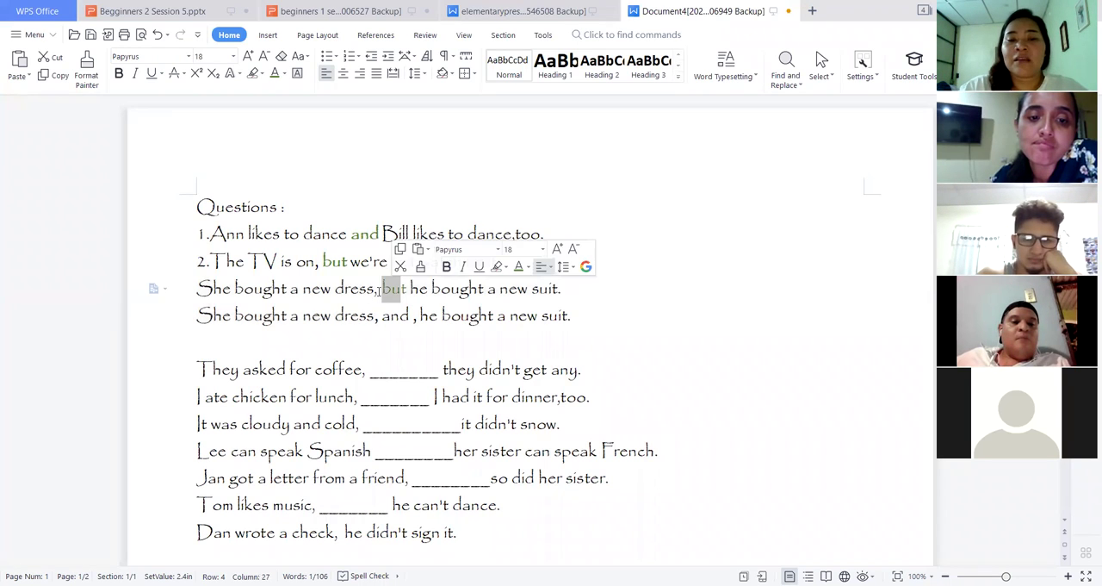
pyautogui.click(377, 290)
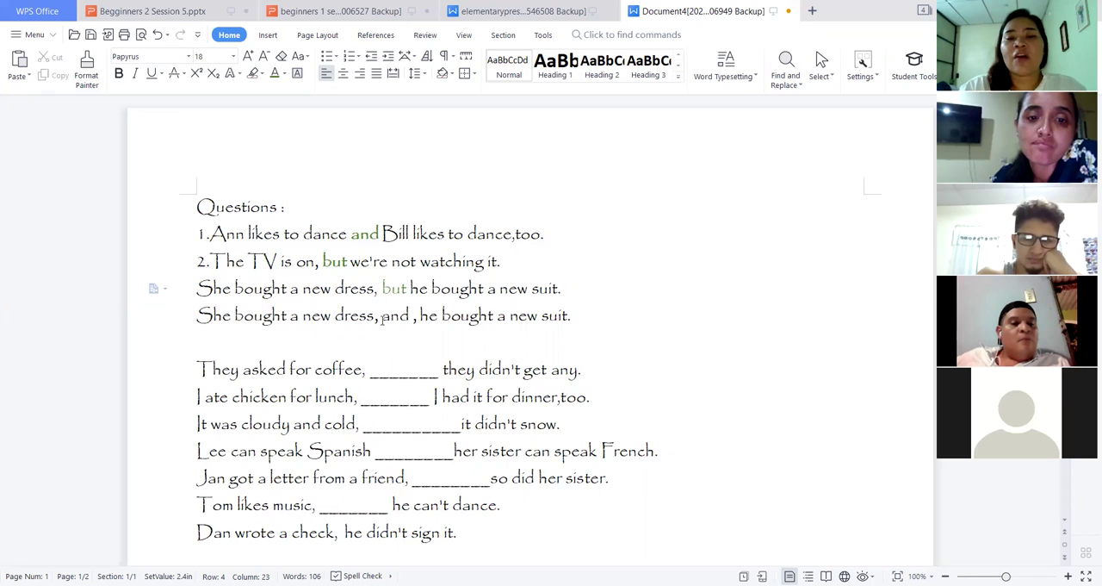
pyautogui.click(382, 317)
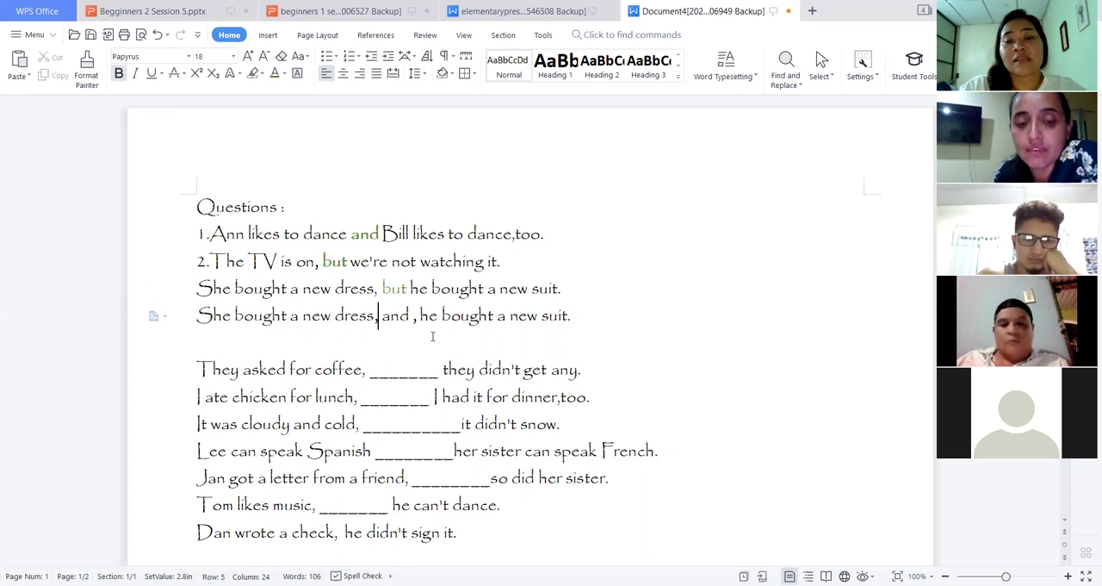
pyautogui.click(424, 336)
pyautogui.click(420, 315)
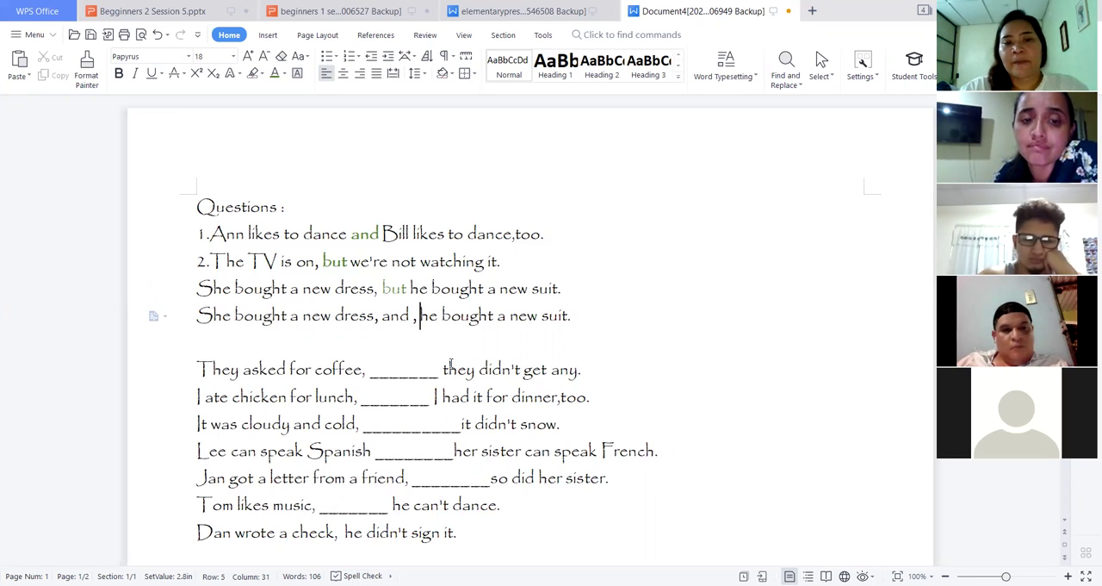
pyautogui.click(217, 339)
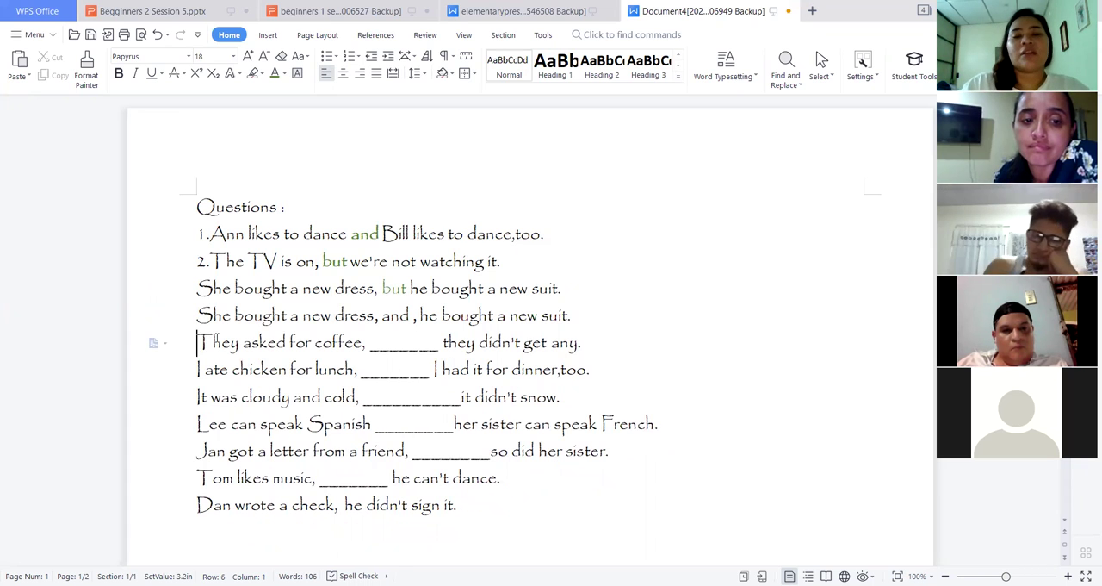
# Erase the underscore blanks in the coffee and lunch sentences
pyautogui.click(198, 315)
pyautogui.write('***')
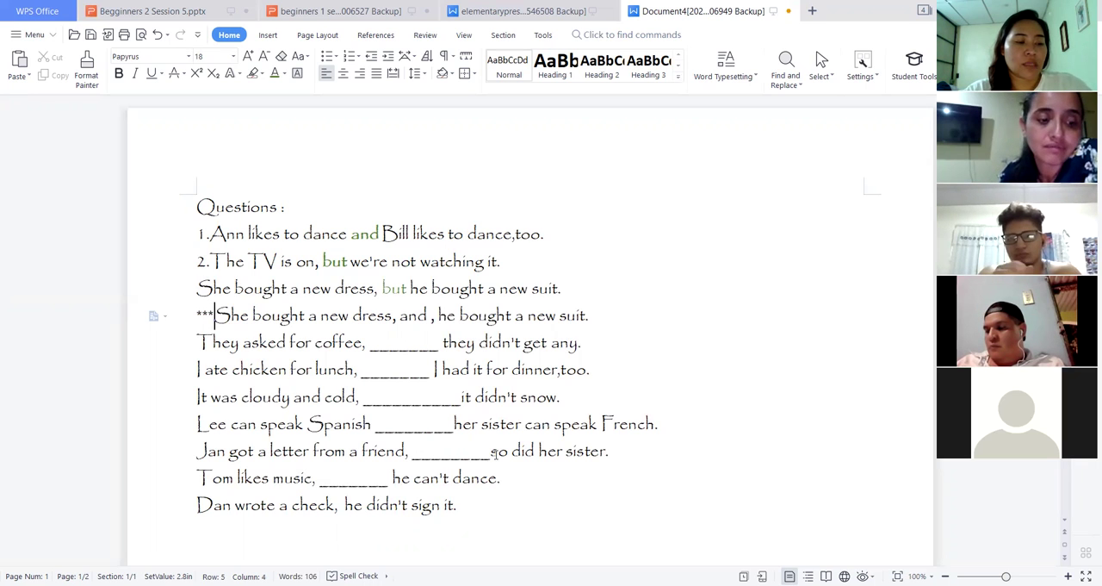
pyautogui.click(444, 342)
pyautogui.press('BackSpace')
pyautogui.press('BackSpace')
pyautogui.press('BackSpace')
pyautogui.press('BackSpace')
pyautogui.press('BackSpace')
pyautogui.press('BackSpace')
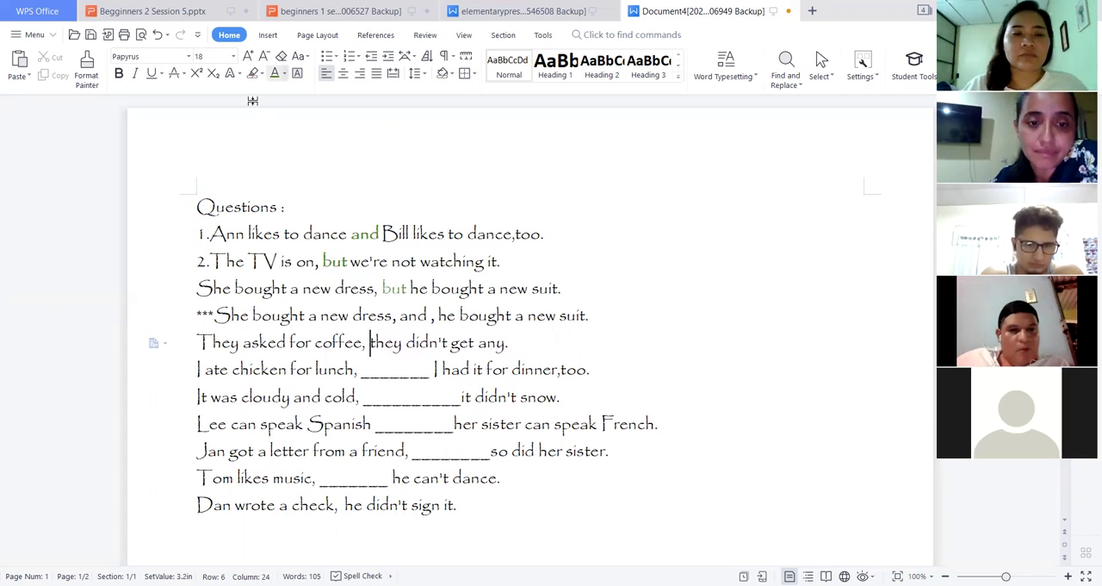
pyautogui.write('but')
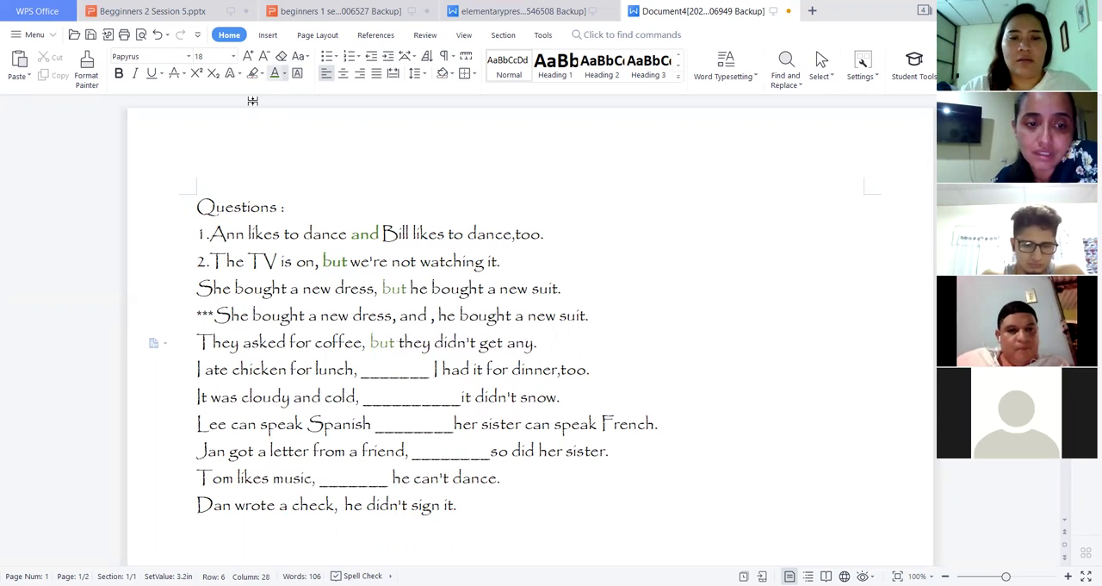
pyautogui.click(435, 371)
pyautogui.press('BackSpace')
pyautogui.press('BackSpace')
pyautogui.press('BackSpace')
pyautogui.press('BackSpace')
pyautogui.press('BackSpace')
pyautogui.press('BackSpace')
pyautogui.press('BackSpace')
pyautogui.press('BackSpace')
pyautogui.write('but')
pyautogui.press('BackSpace')
pyautogui.press('BackSpace')
pyautogui.press('BackSpace')
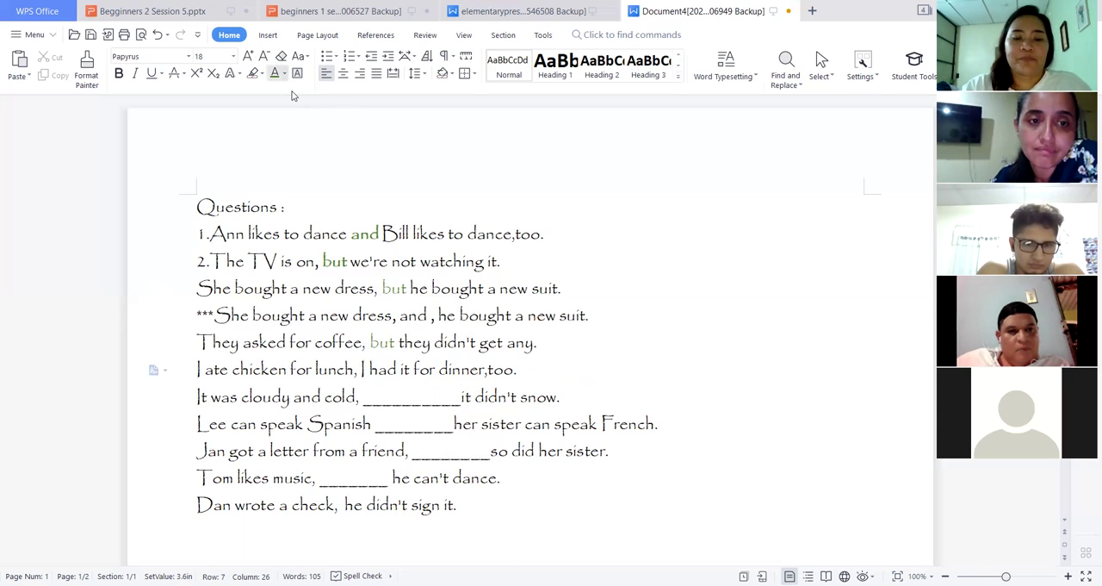
pyautogui.write('but')
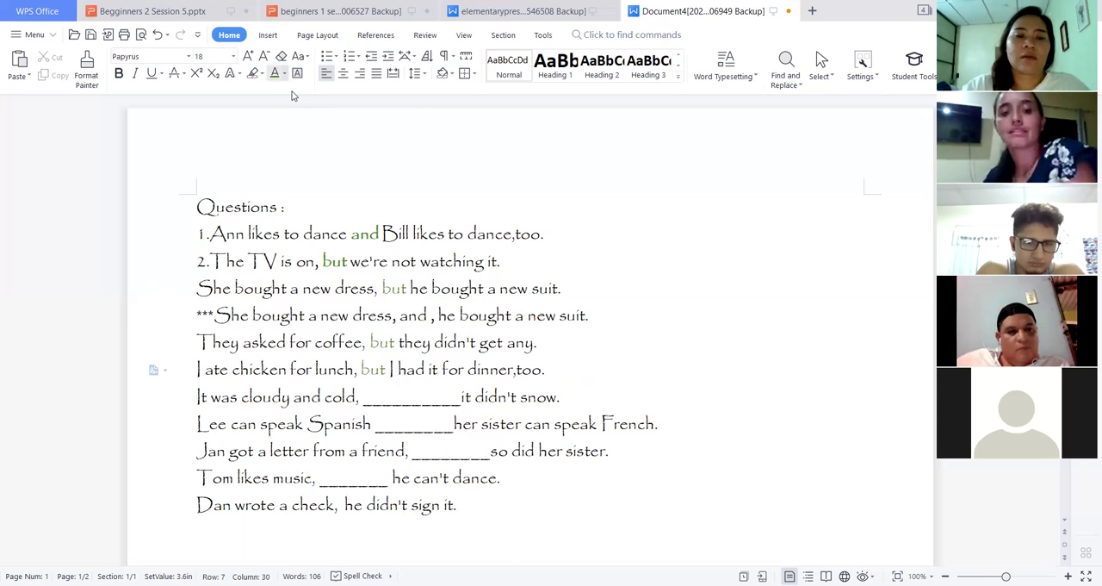
# Fill the cloudy sentence's blank with 'but' and erase the Spanish sentence's blank
pyautogui.click(445, 396)
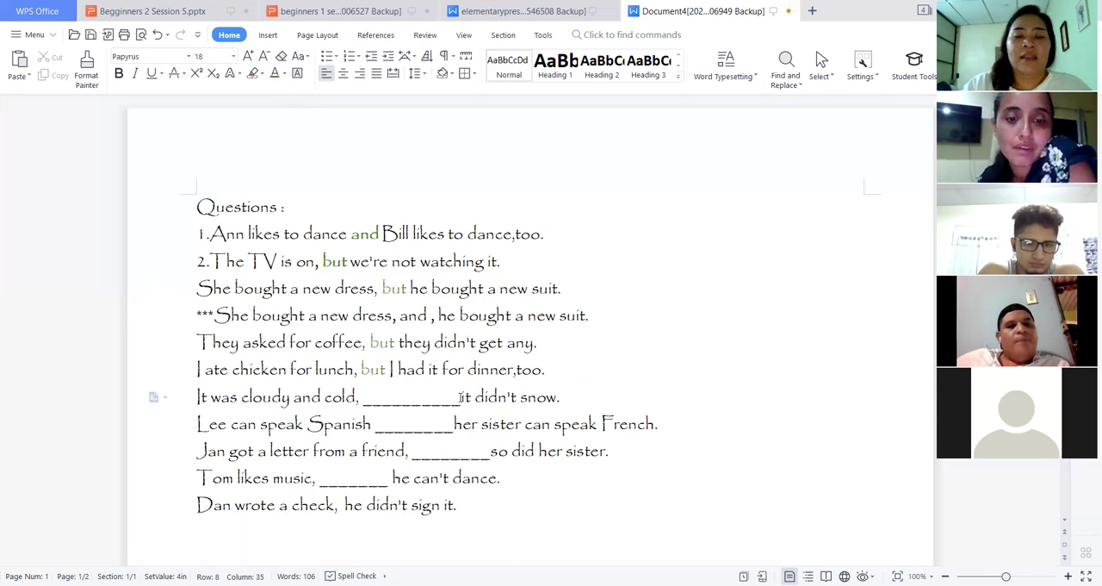
pyautogui.press('BackSpace')
pyautogui.press('BackSpace')
pyautogui.press('BackSpace')
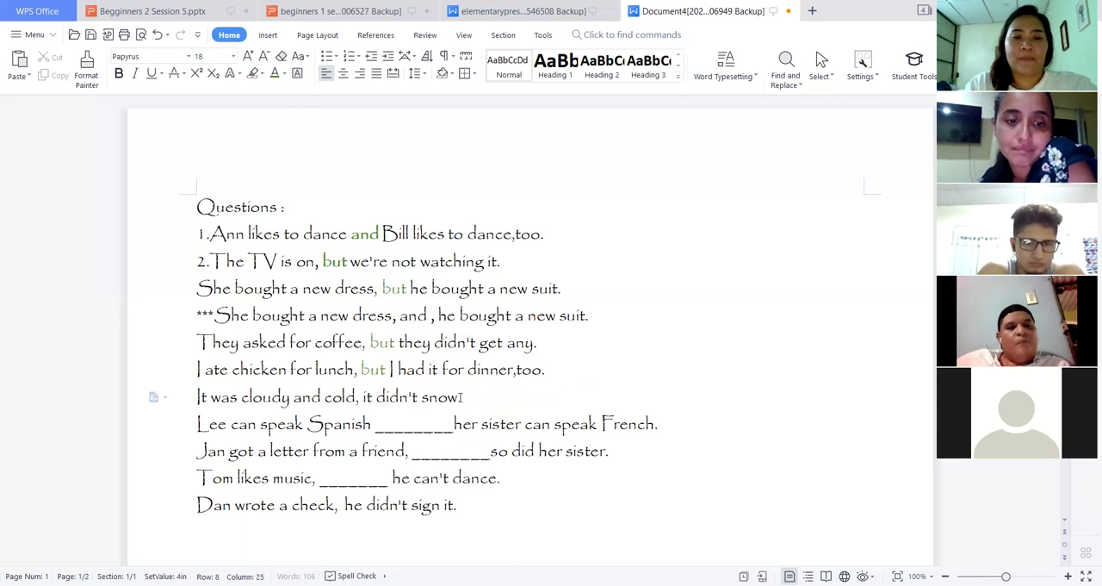
pyautogui.write('B')
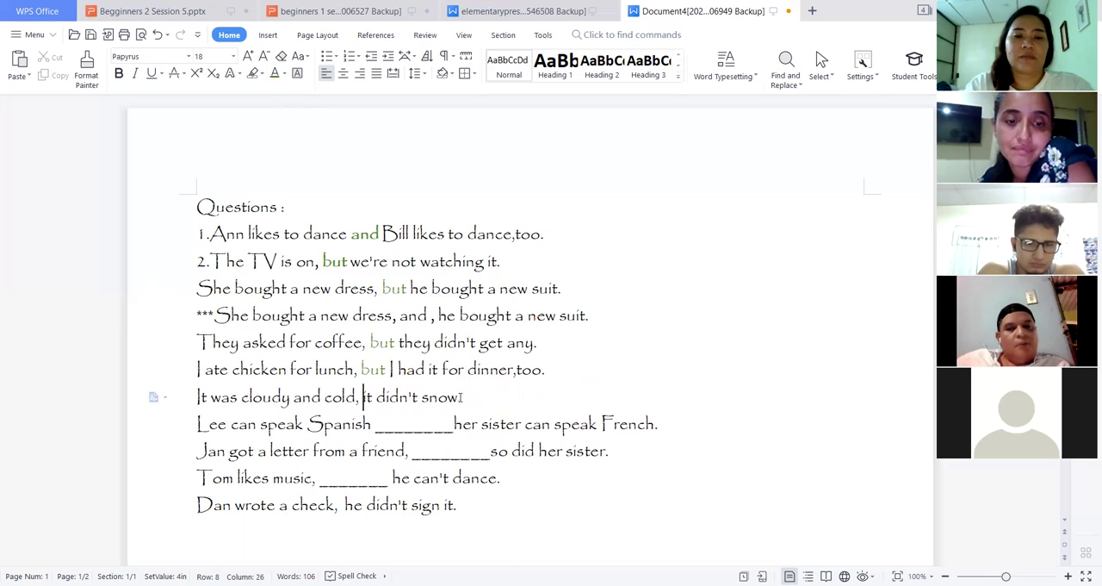
pyautogui.write('UT')
pyautogui.press('BackSpace')
pyautogui.press('BackSpace')
pyautogui.press('BackSpace')
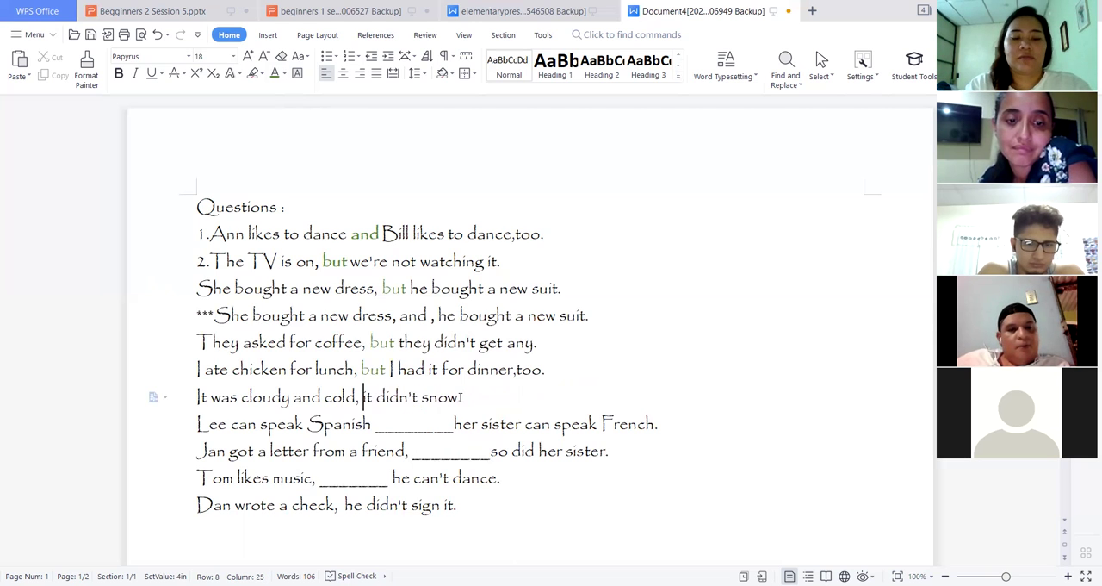
pyautogui.write('but')
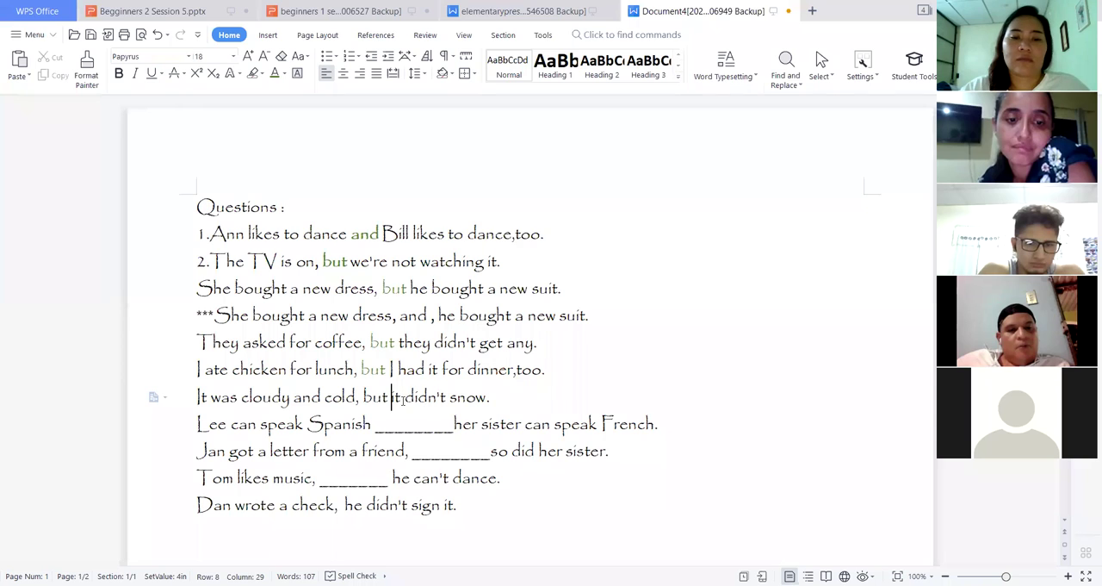
pyautogui.moveTo(390, 398); pyautogui.dragTo(363, 397)
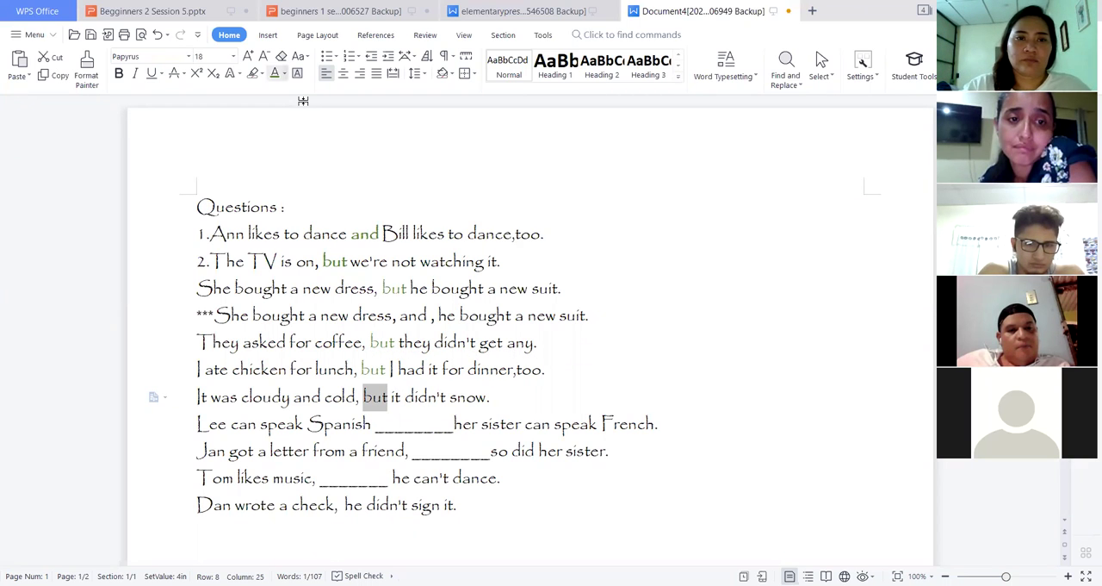
pyautogui.click(448, 428)
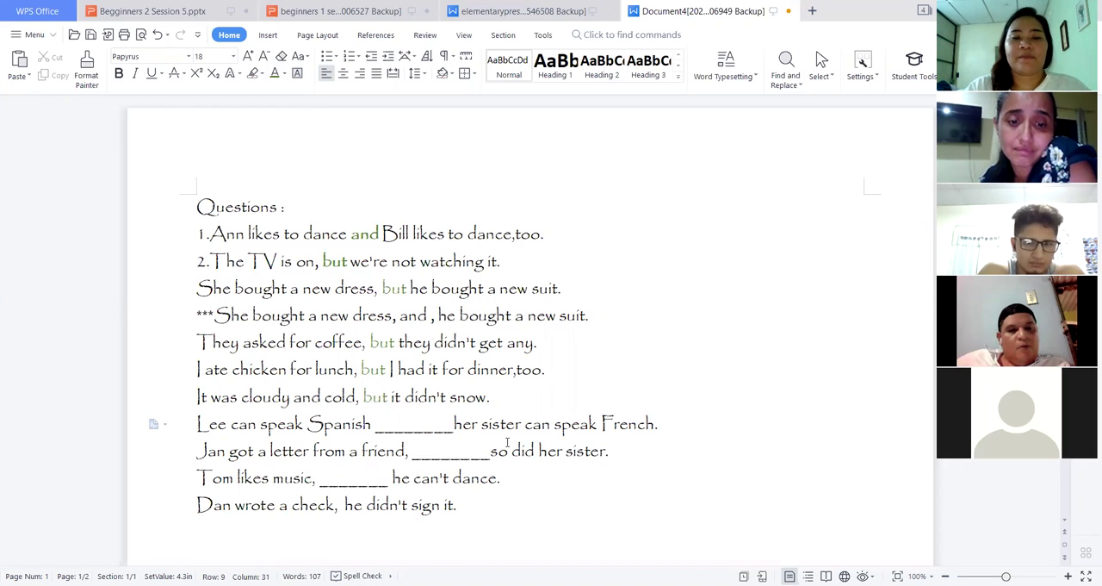
pyautogui.press('BackSpace')
pyautogui.press('BackSpace')
pyautogui.press('BackSpace')
pyautogui.press('BackSpace')
pyautogui.press('BackSpace')
pyautogui.press('BackSpace')
pyautogui.press('BackSpace')
pyautogui.press('BackSpace')
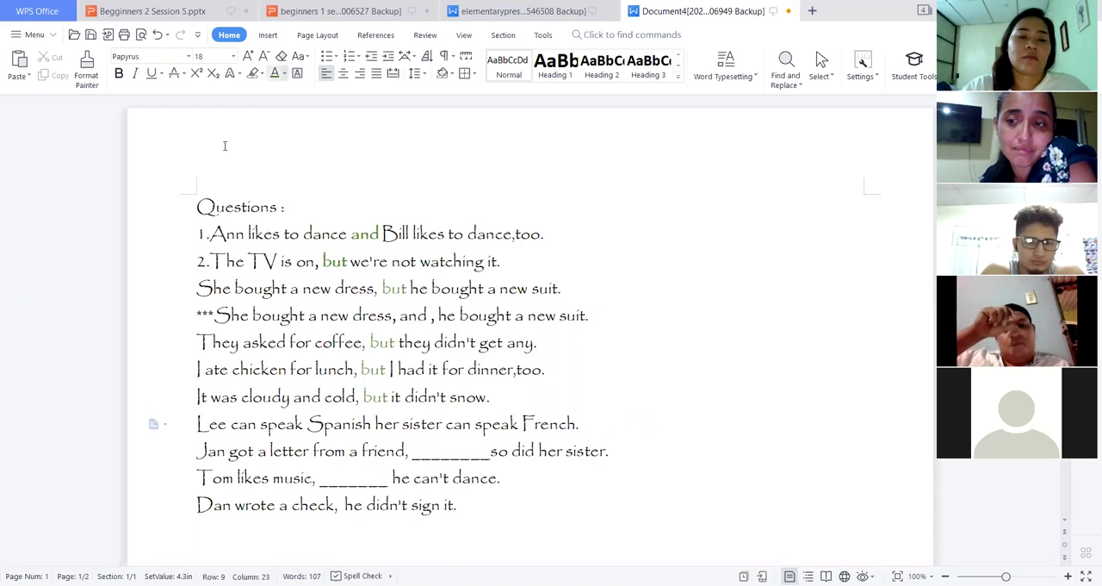
pyautogui.write('and')
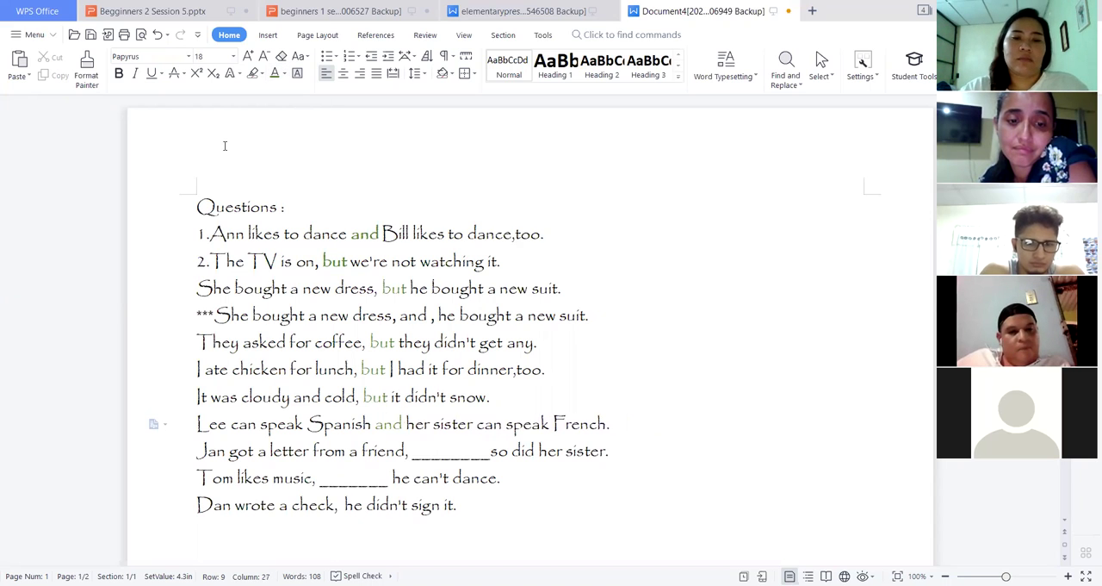
# Fill the Jan sentence's blank with 'but' and colour it olive
pyautogui.click(498, 455)
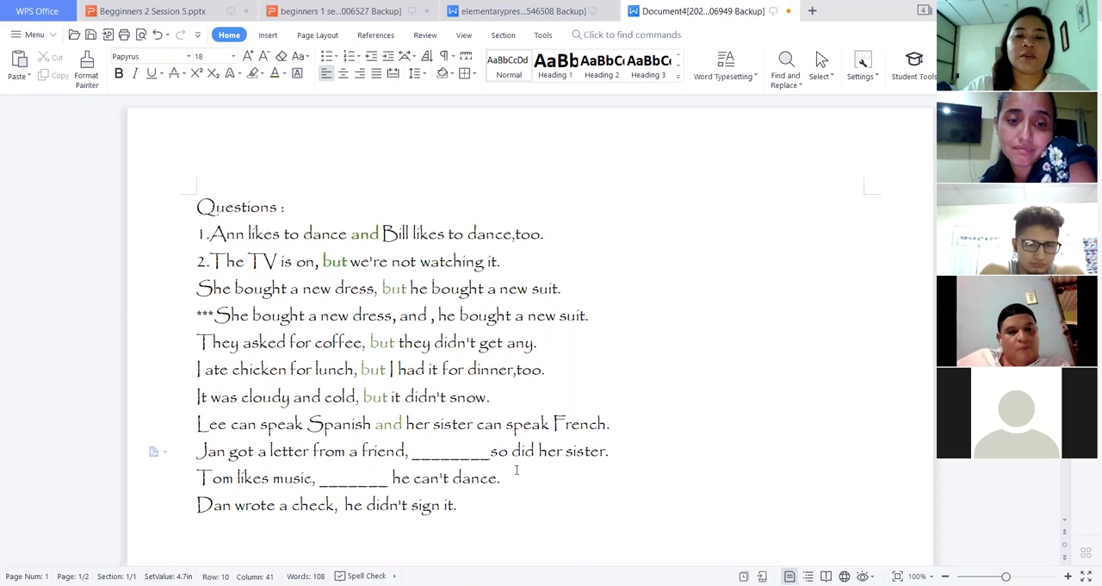
pyautogui.press('BackSpace')
pyautogui.press('BackSpace')
pyautogui.press('BackSpace')
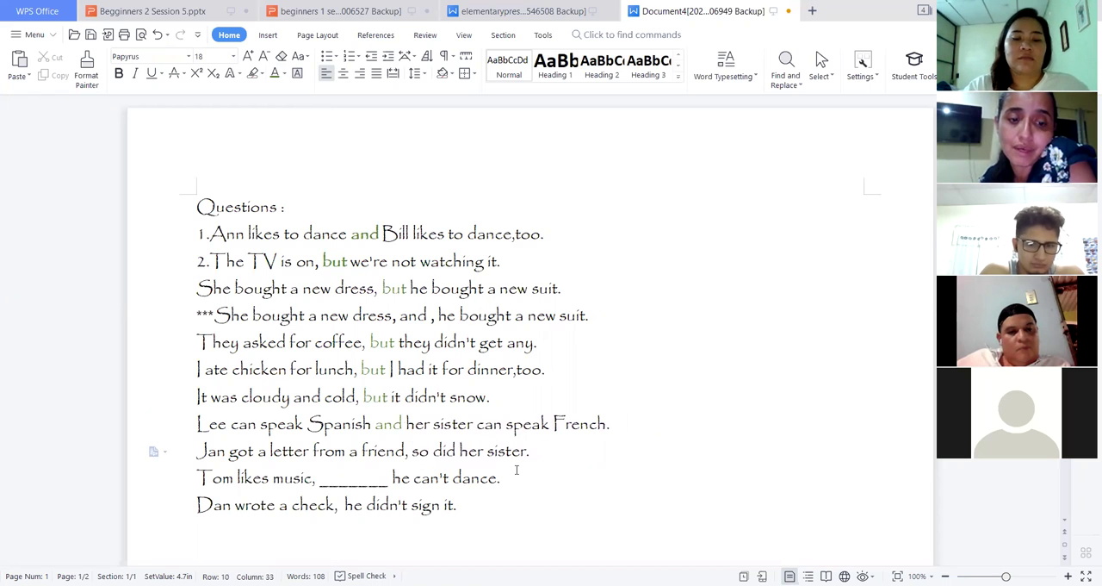
pyautogui.write('but')
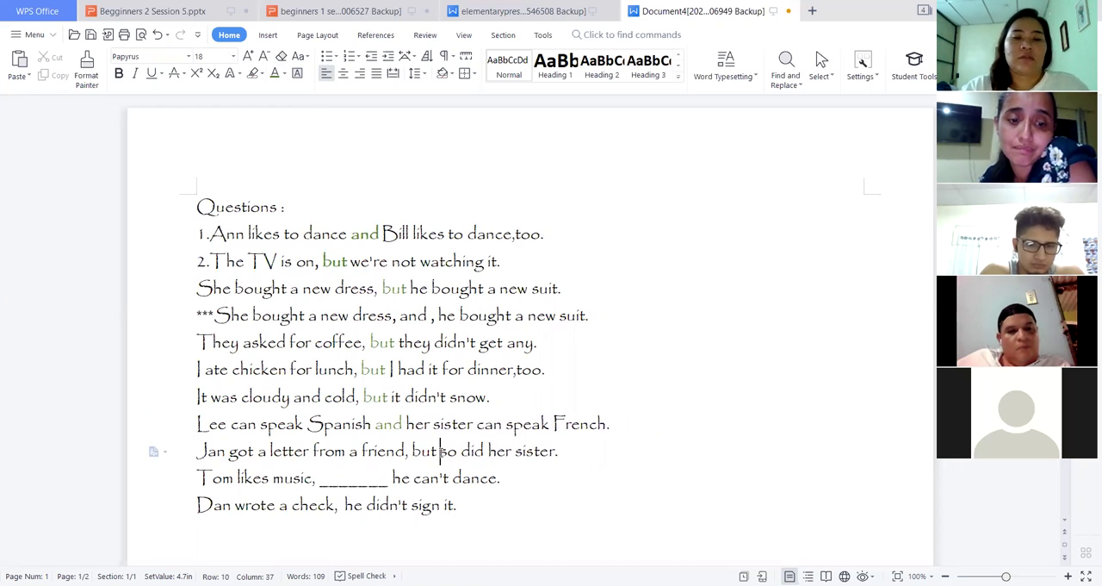
pyautogui.moveTo(438, 451); pyautogui.dragTo(411, 451)
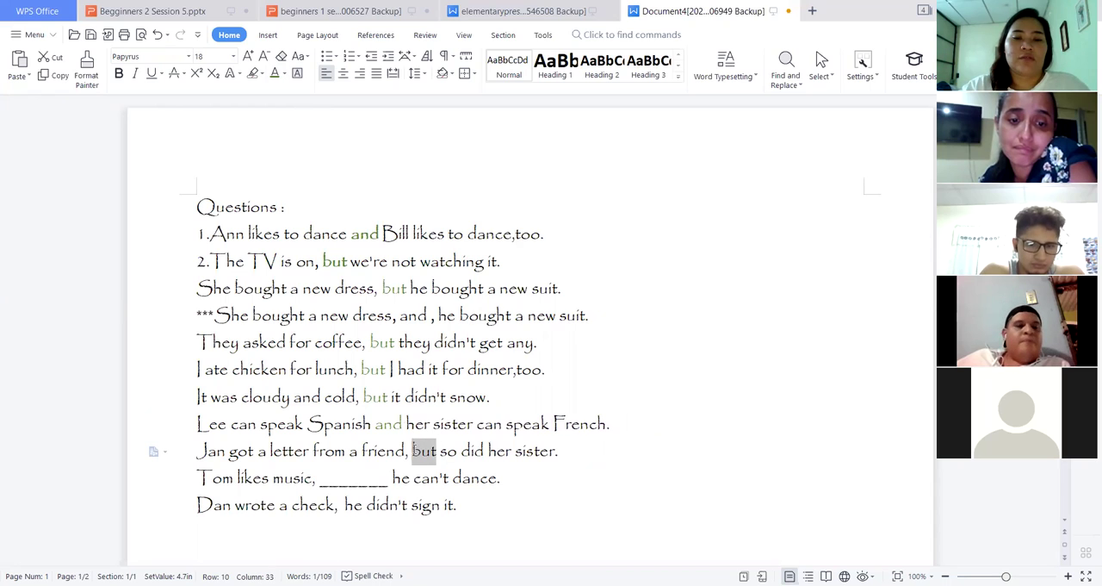
pyautogui.click(275, 73)
# Fill the Tom and Dan sentence blanks with 'but', colouring them olive
pyautogui.click(393, 478)
pyautogui.press('BackSpace')
pyautogui.press('BackSpace')
pyautogui.press('BackSpace')
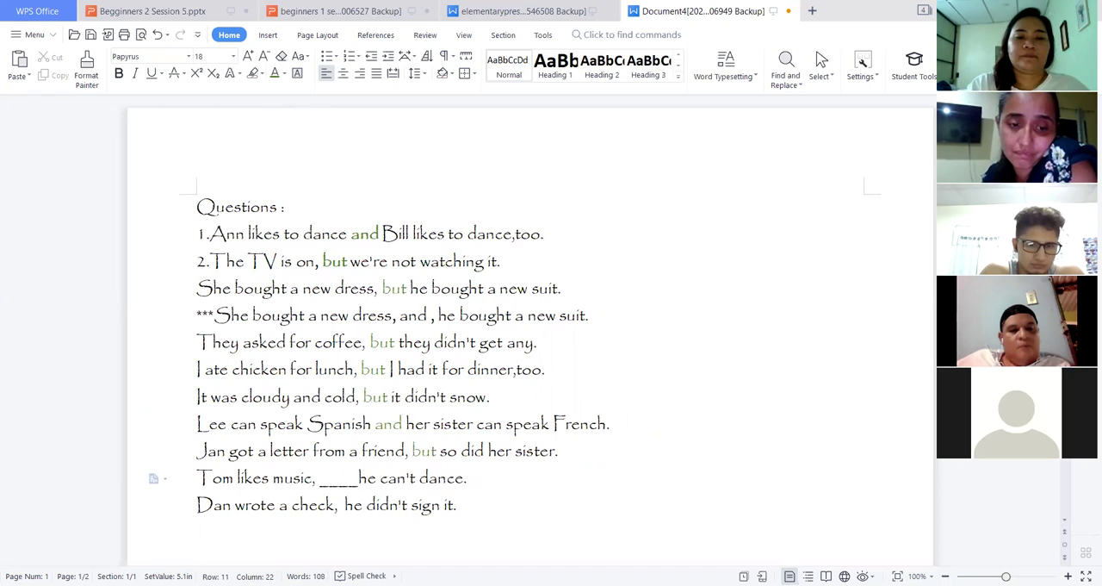
pyautogui.write('but')
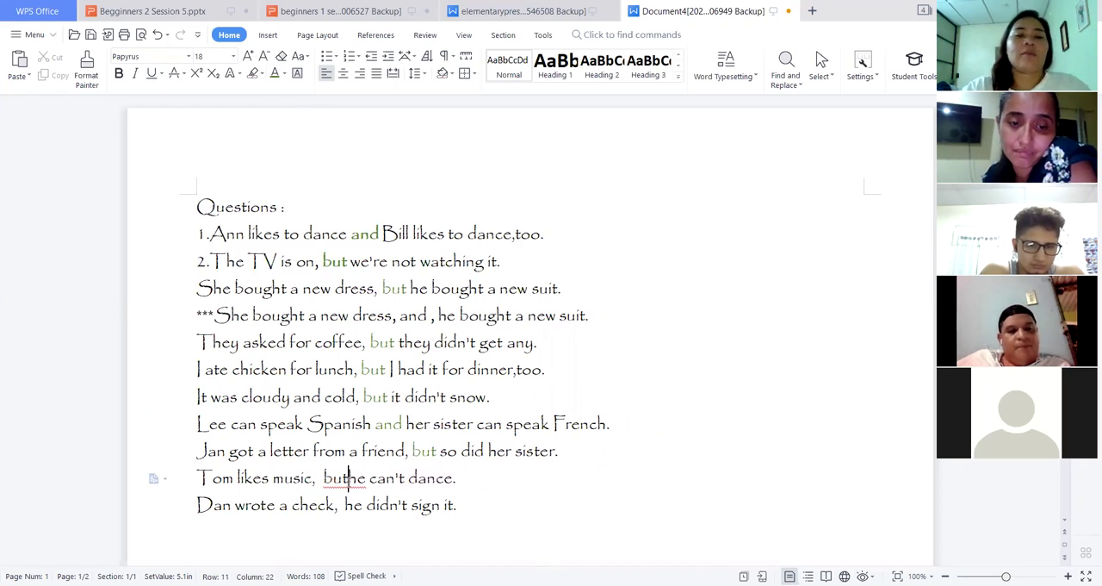
pyautogui.press('Left')
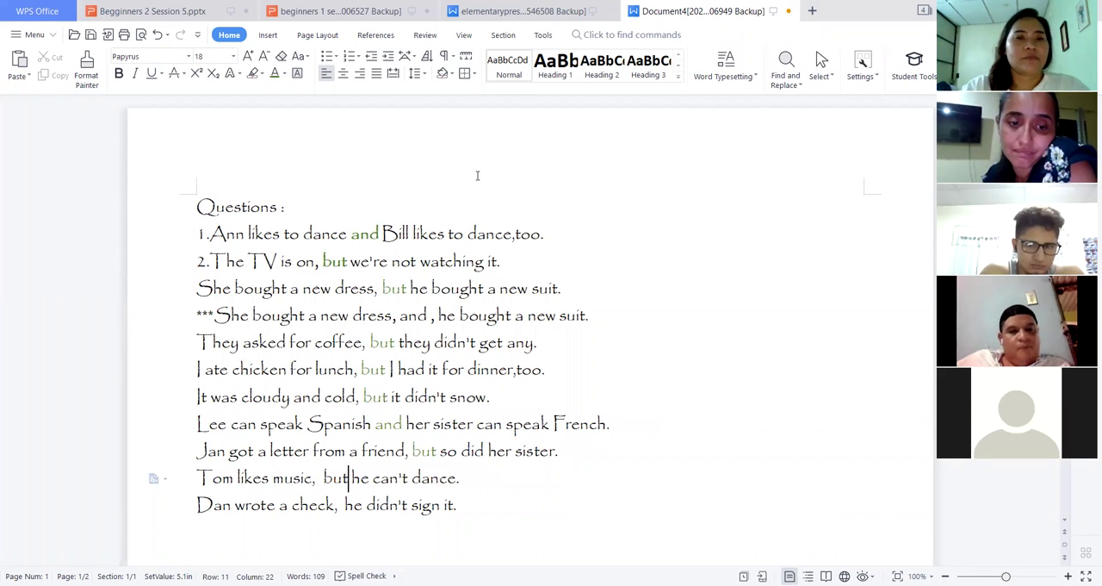
pyautogui.doubleClick(335, 477)
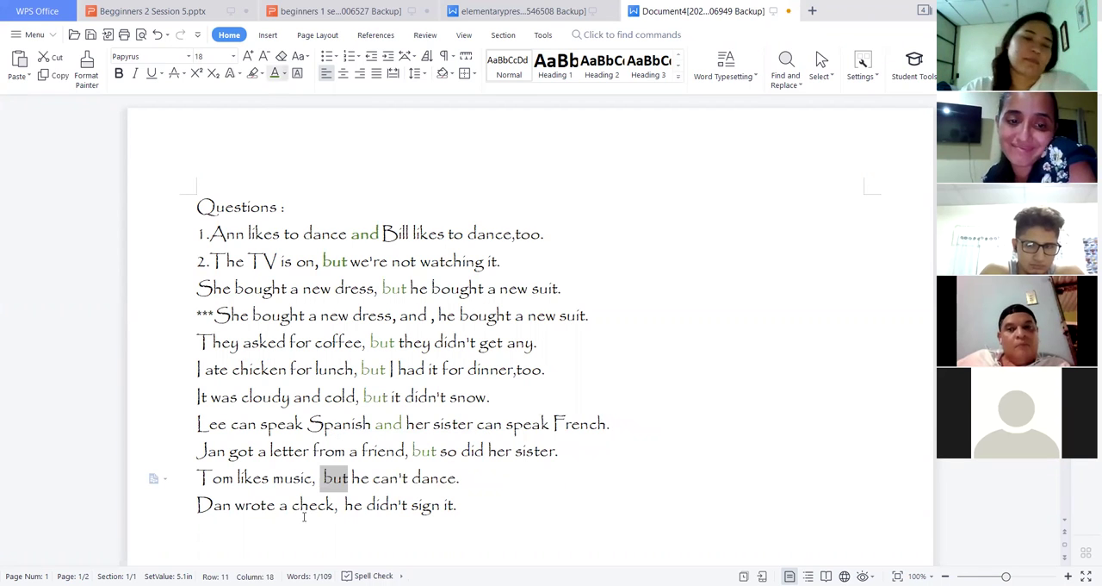
pyautogui.click(345, 505)
pyautogui.write('b ')
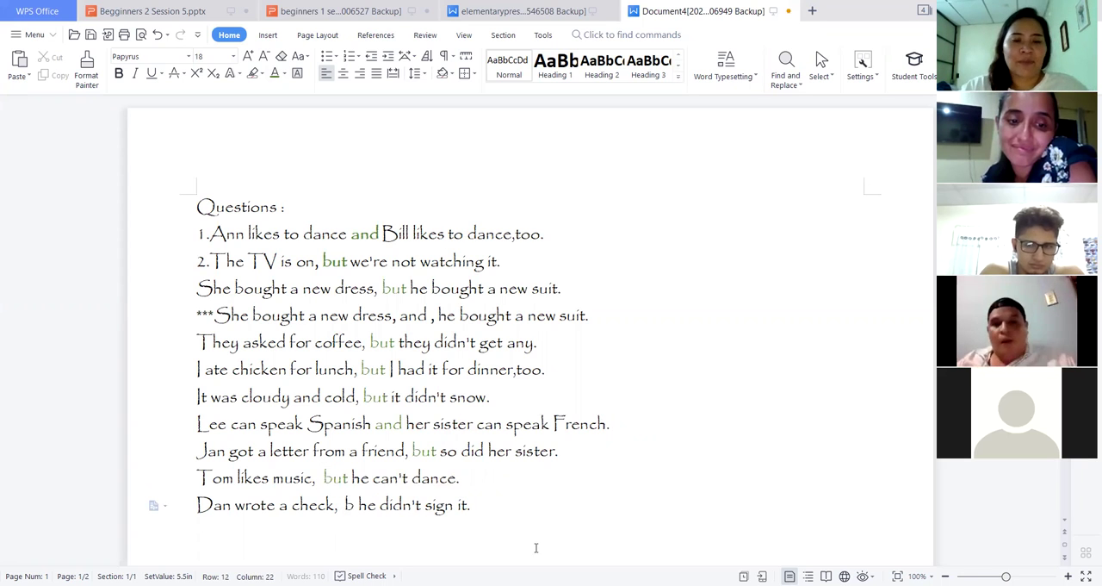
pyautogui.write('ut')
pyautogui.doubleClick(355, 505)
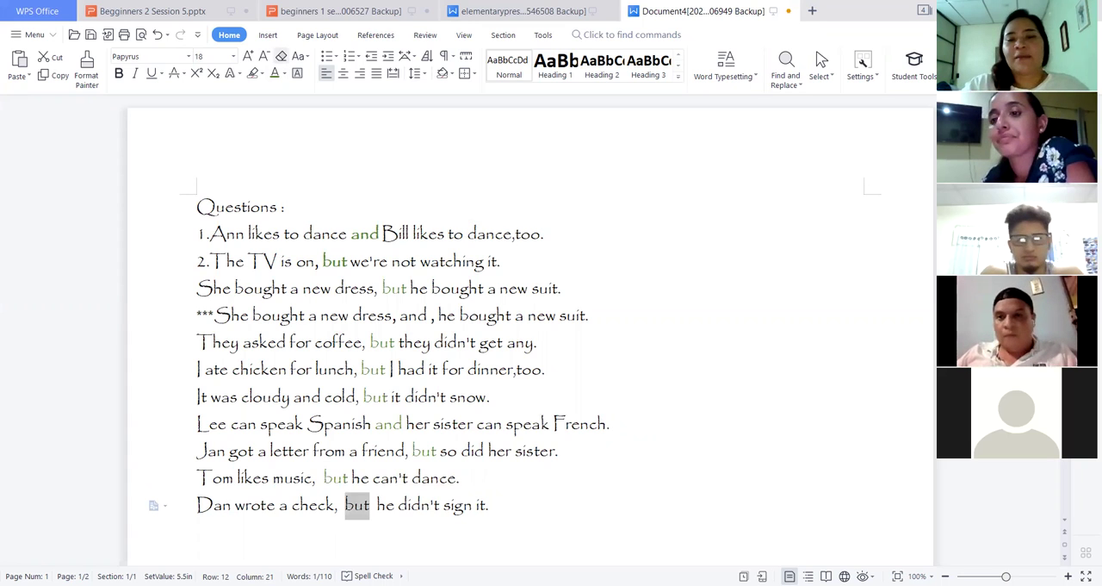
pyautogui.click(546, 515)
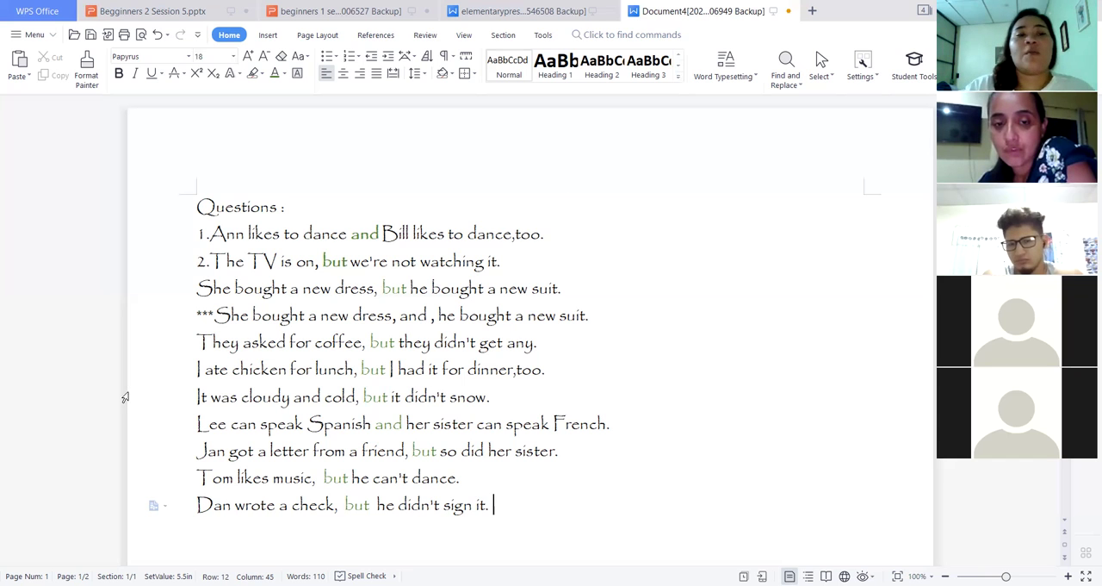
# Switch to the 'beginners 1 se...' presentation, showing Conjunctions slide 71
pyautogui.click(327, 10)
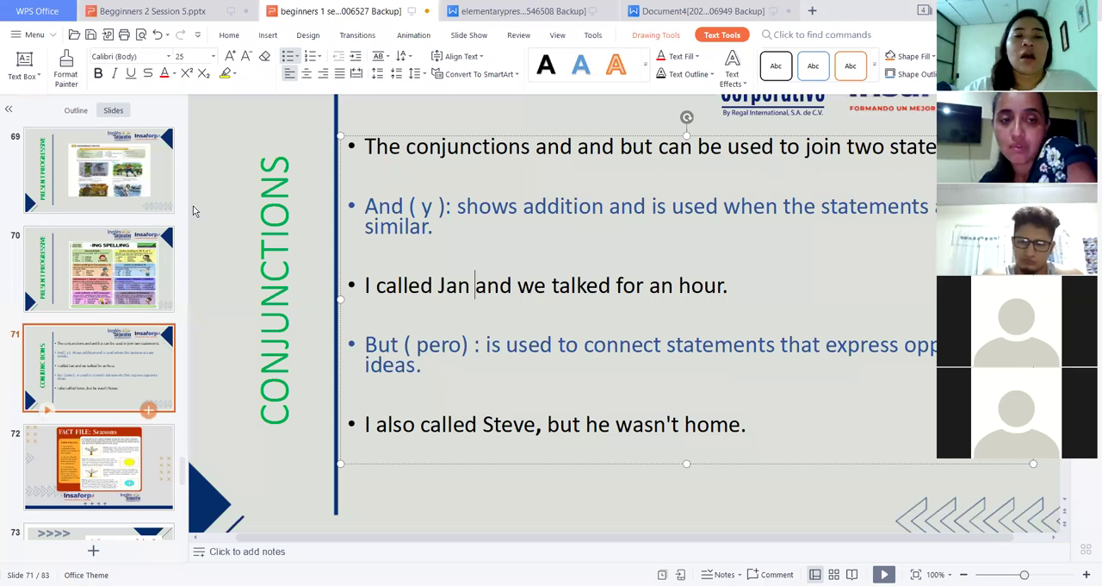
pyautogui.scroll(2, 123, 234)
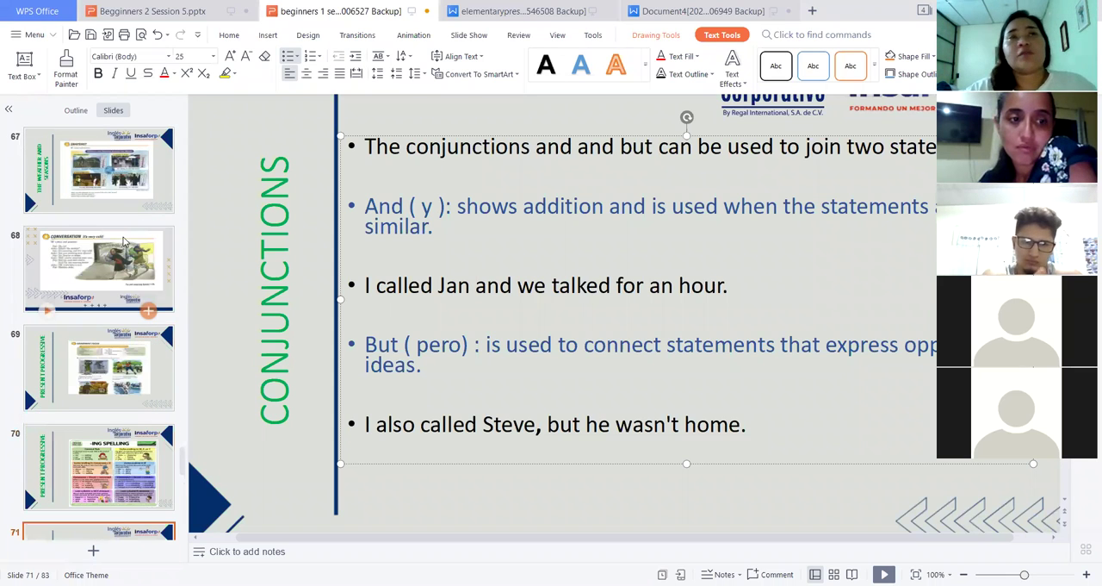
pyautogui.scroll(-1, 124, 241)
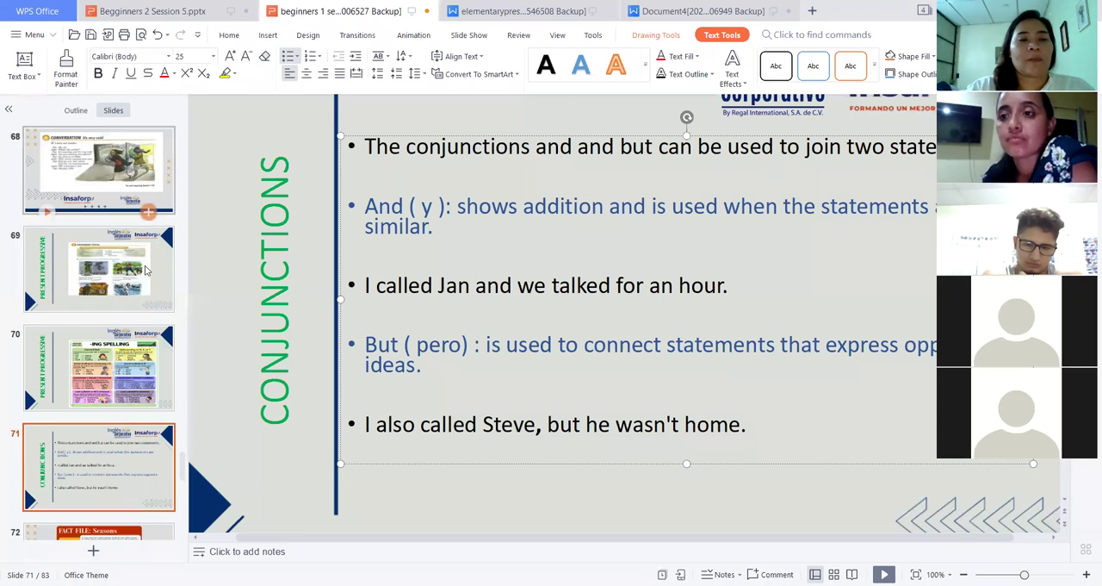
pyautogui.scroll(1, 148, 276)
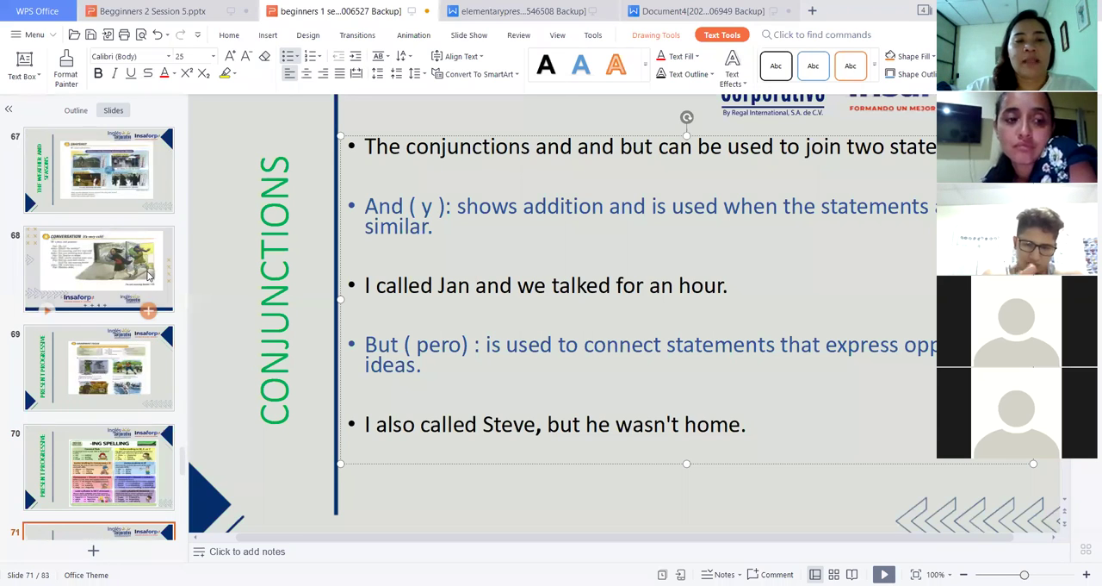
pyautogui.scroll(-2, 148, 275)
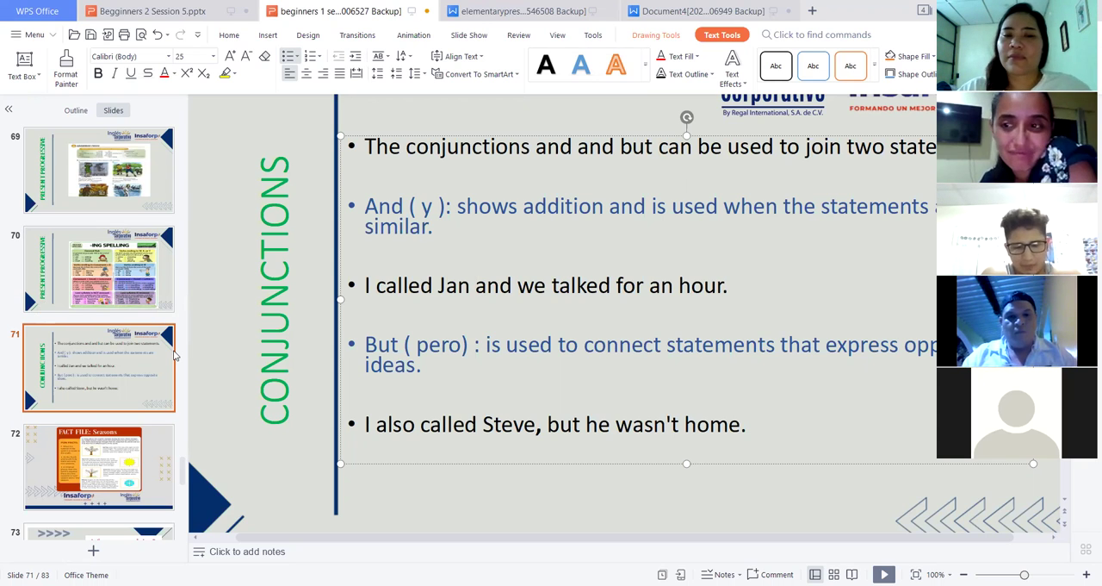
pyautogui.moveTo(99, 367)
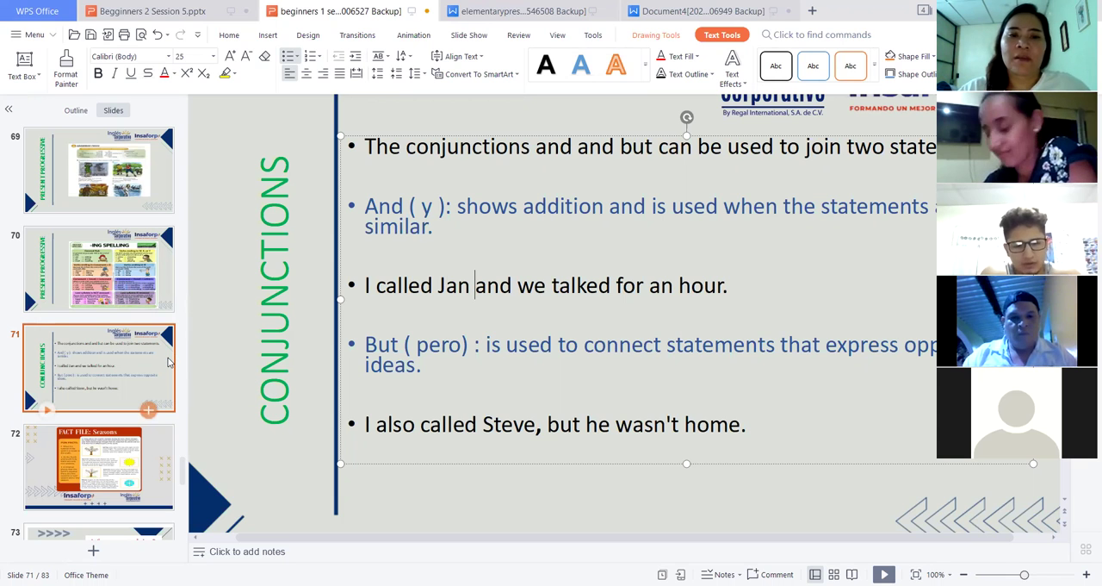
# Select the slide 72 thumbnail to display 'FACT FILE: Seasons'
pyautogui.click(123, 465)
pyautogui.scroll(2, 499, 454)
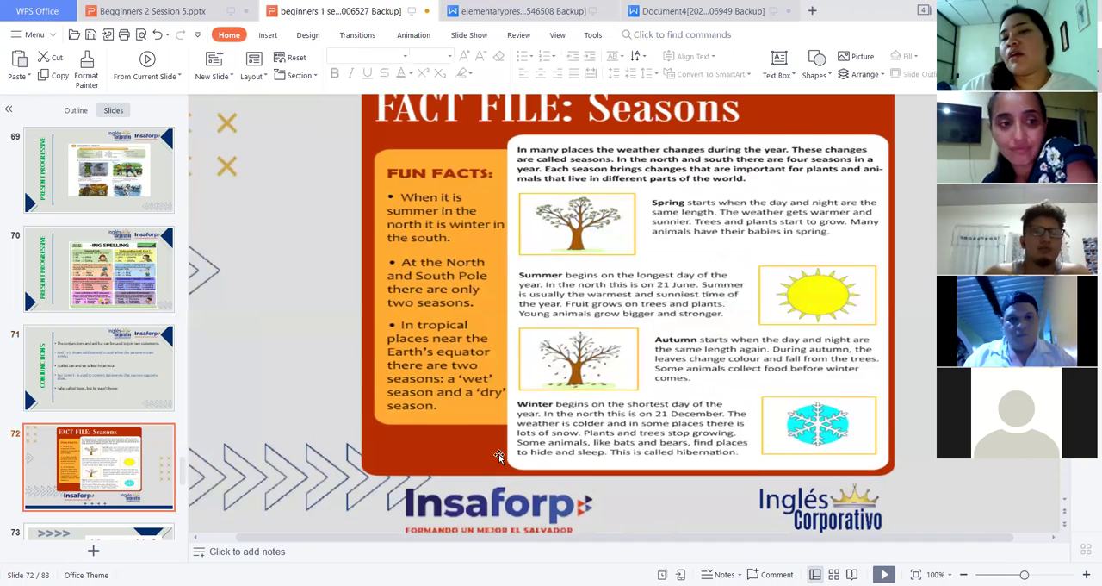
pyautogui.scroll(1, 499, 454)
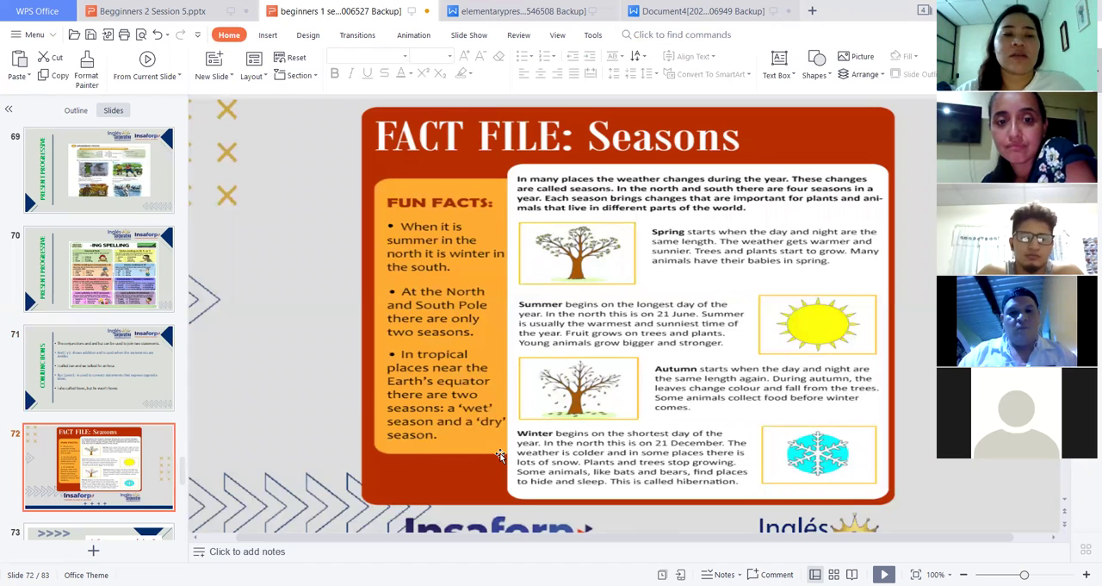
pyautogui.scroll(-2, 101, 469)
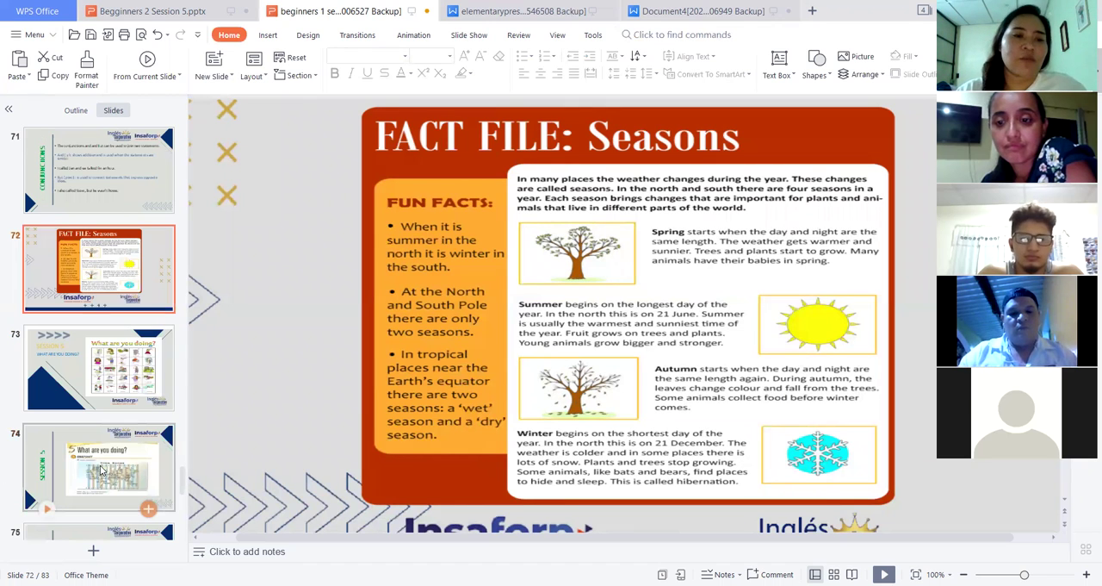
pyautogui.scroll(2, 111, 459)
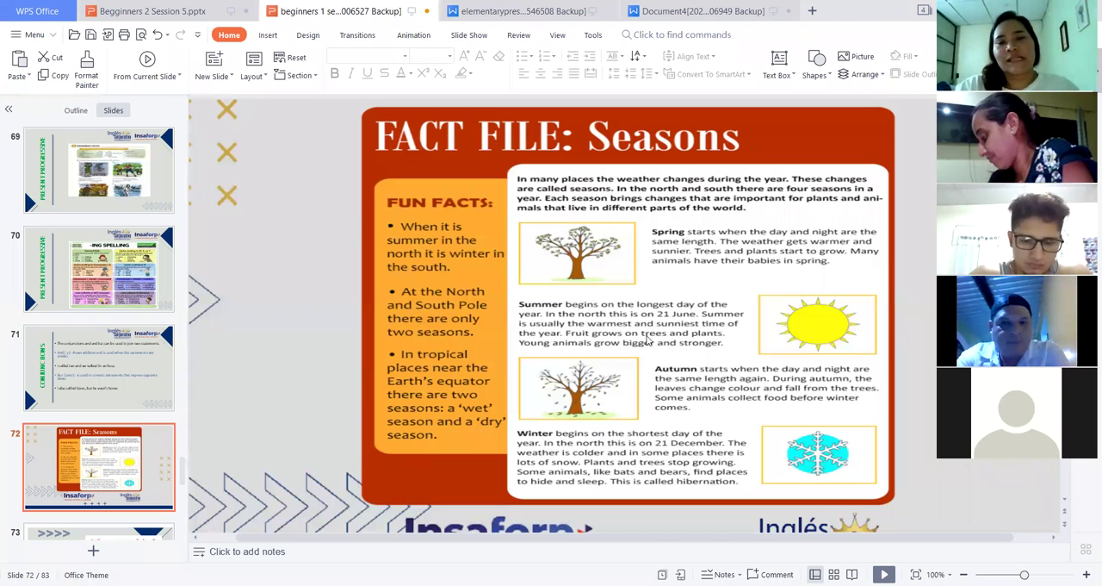
pyautogui.hotkey('alt', 'Tab')
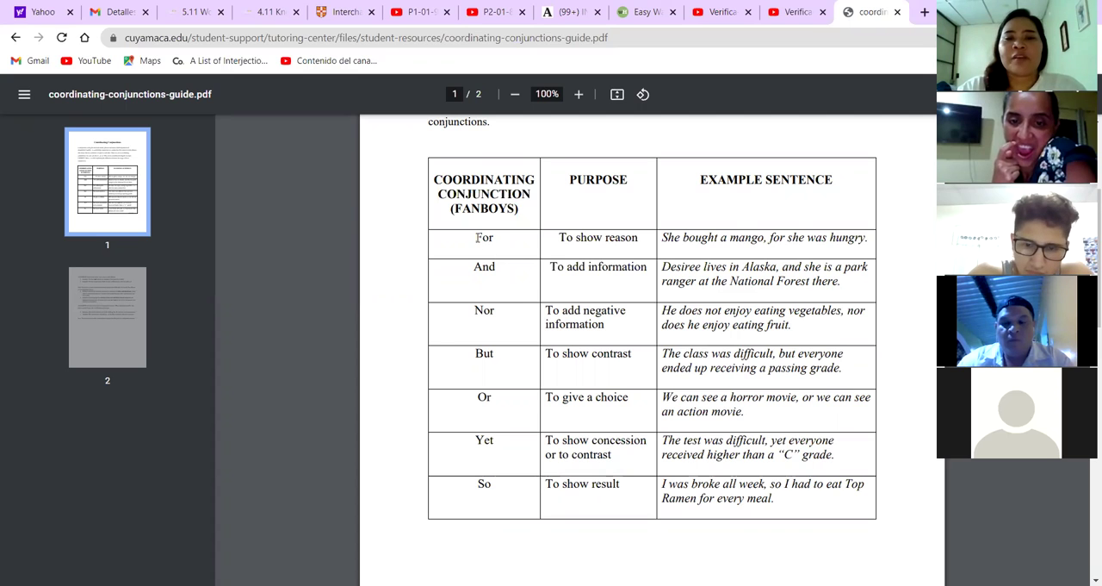
pyautogui.moveTo(475, 238); pyautogui.dragTo(480, 237)
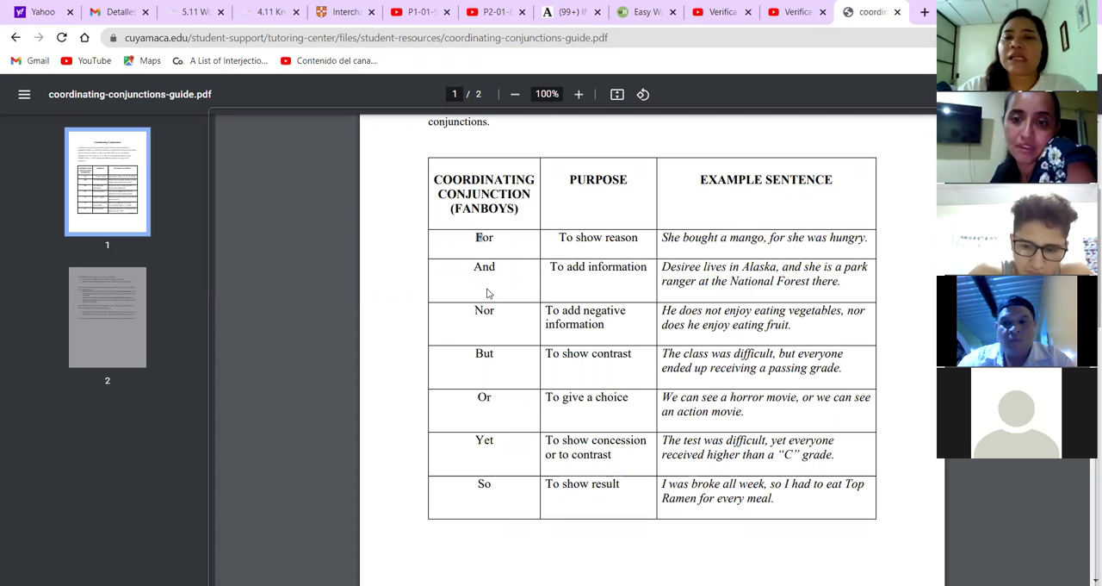
pyautogui.moveTo(471, 267); pyautogui.dragTo(487, 268)
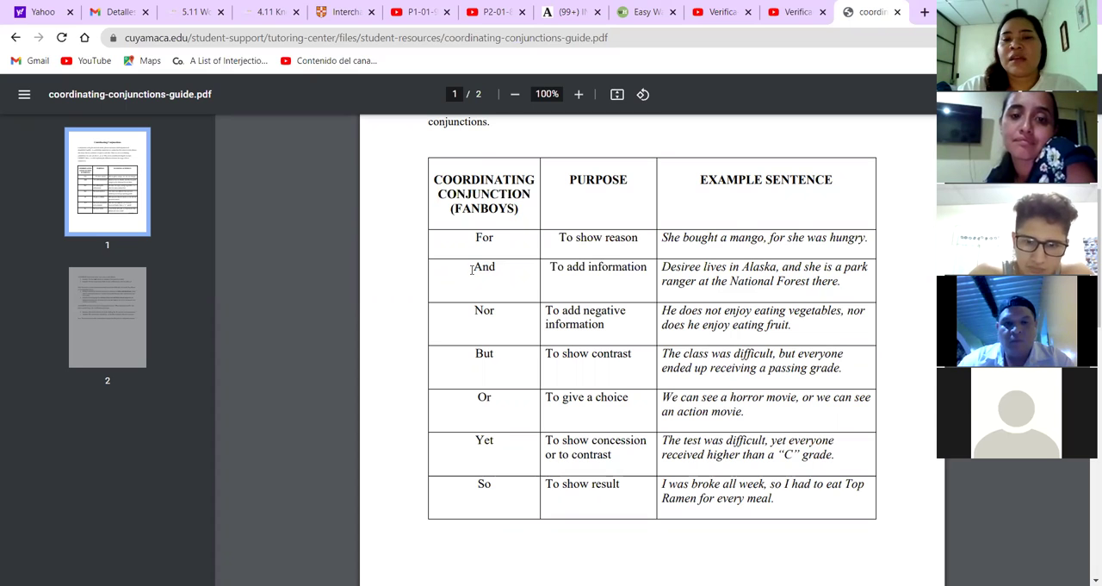
pyautogui.moveTo(474, 267); pyautogui.dragTo(479, 269)
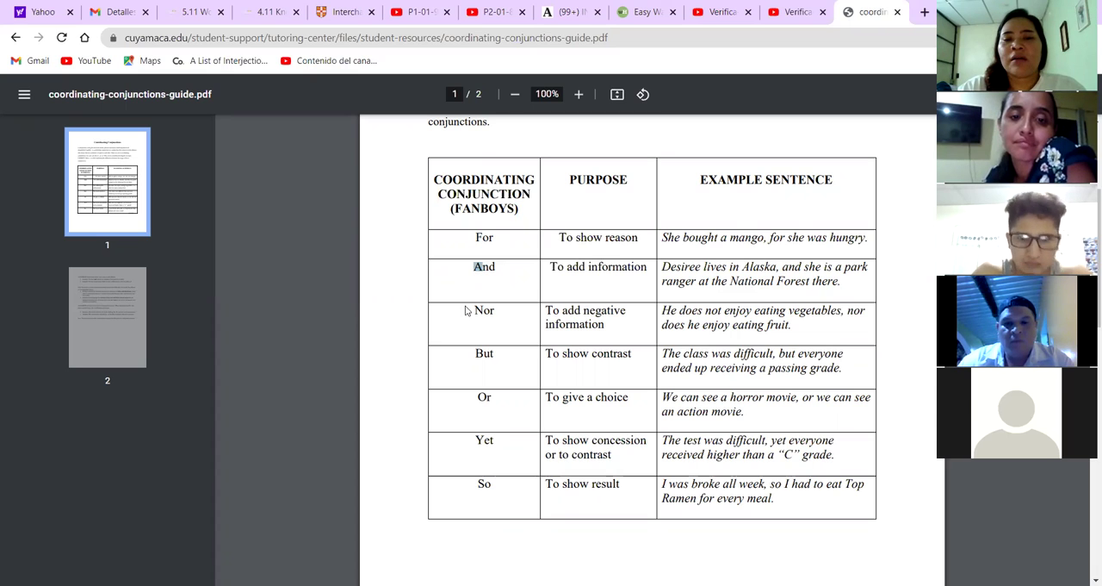
pyautogui.moveTo(473, 310); pyautogui.dragTo(479, 312)
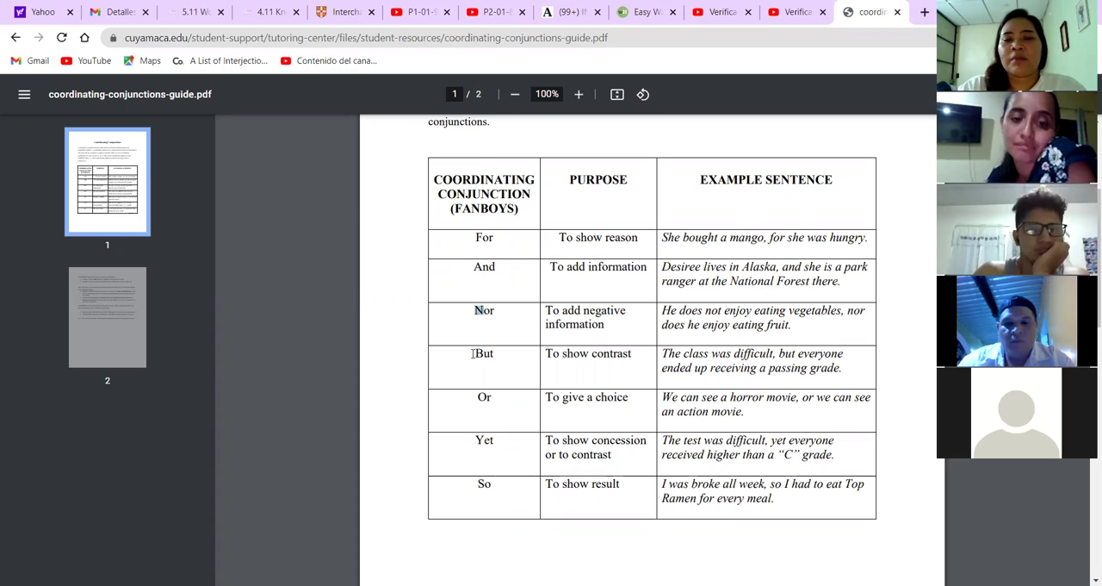
pyautogui.moveTo(478, 397); pyautogui.dragTo(484, 398)
pyautogui.moveTo(475, 440); pyautogui.dragTo(481, 441)
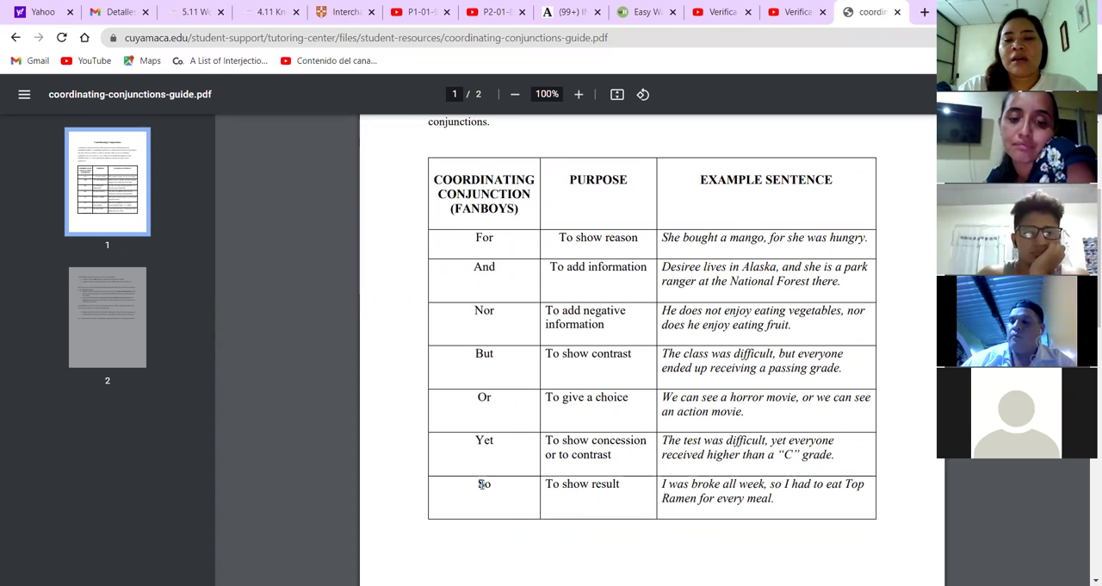
pyautogui.moveTo(478, 483); pyautogui.dragTo(484, 484)
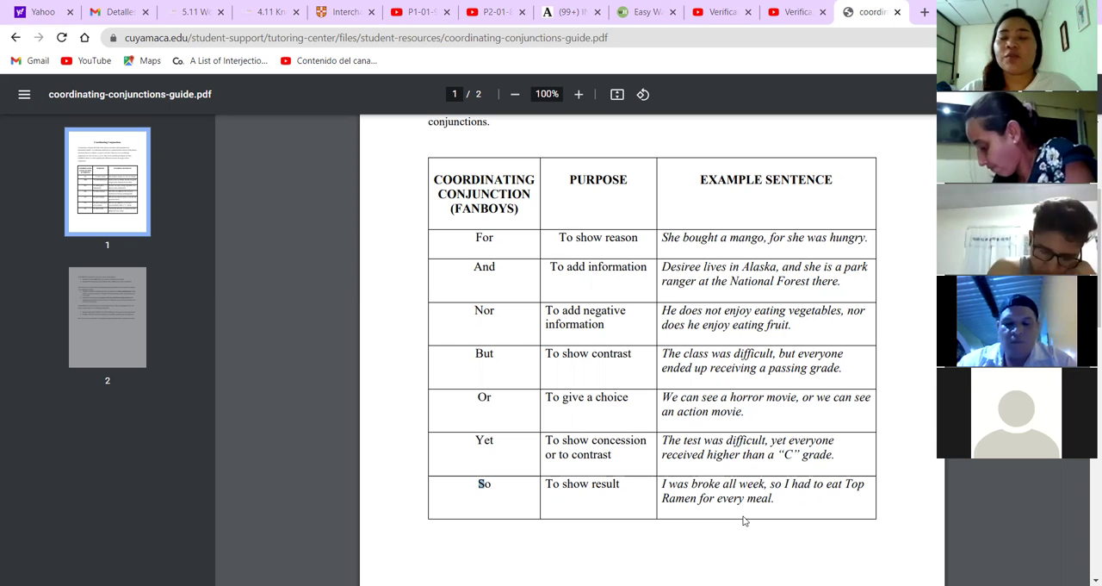
pyautogui.doubleClick(483, 266)
pyautogui.moveTo(474, 353); pyautogui.dragTo(502, 354)
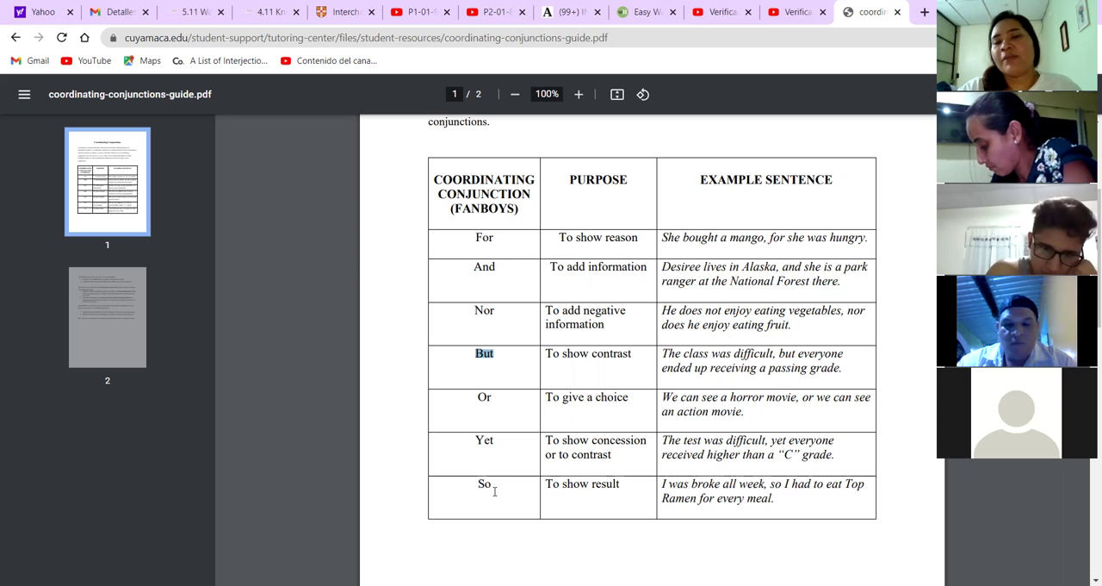
pyautogui.doubleClick(484, 237)
pyautogui.doubleClick(483, 310)
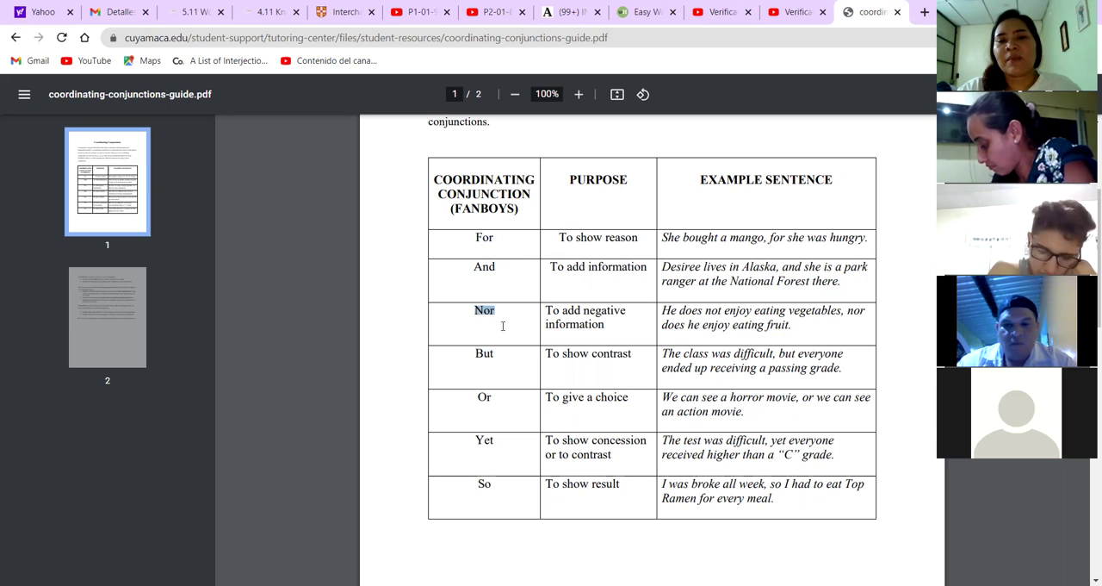
pyautogui.doubleClick(484, 397)
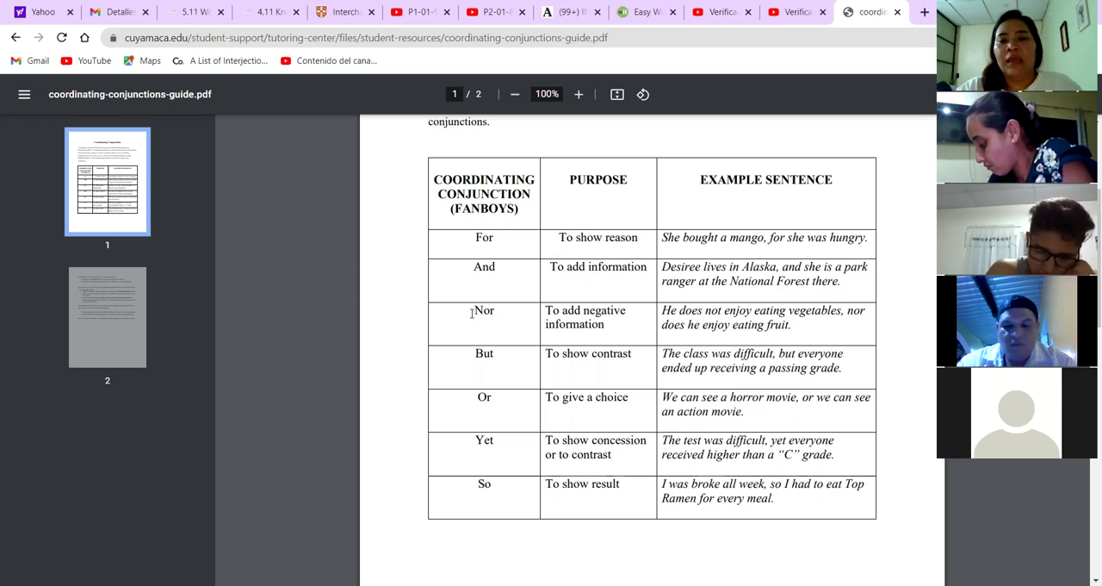
pyautogui.moveTo(473, 311); pyautogui.dragTo(494, 312)
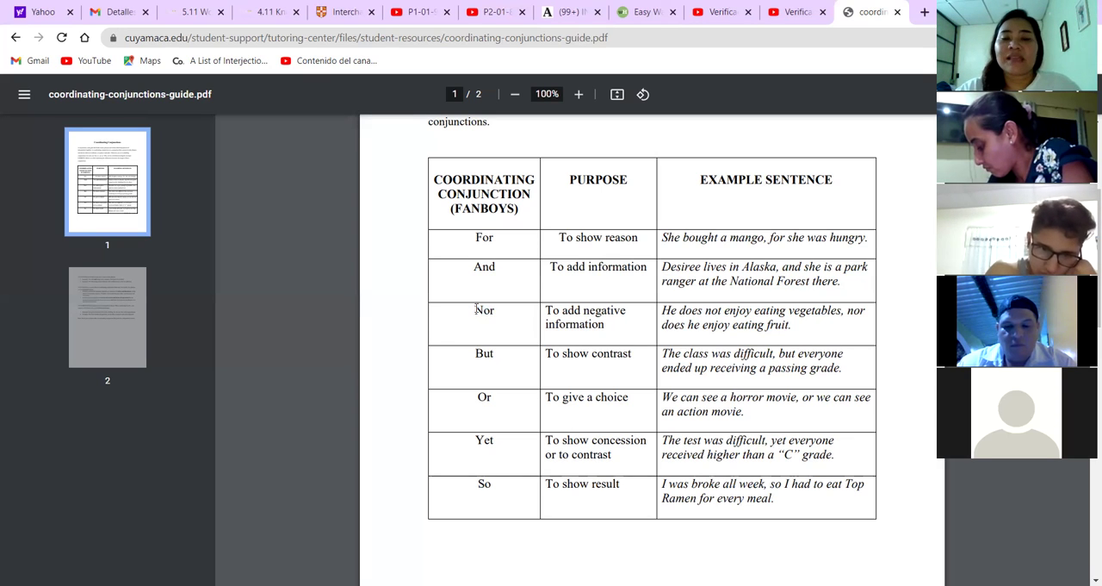
pyautogui.doubleClick(484, 398)
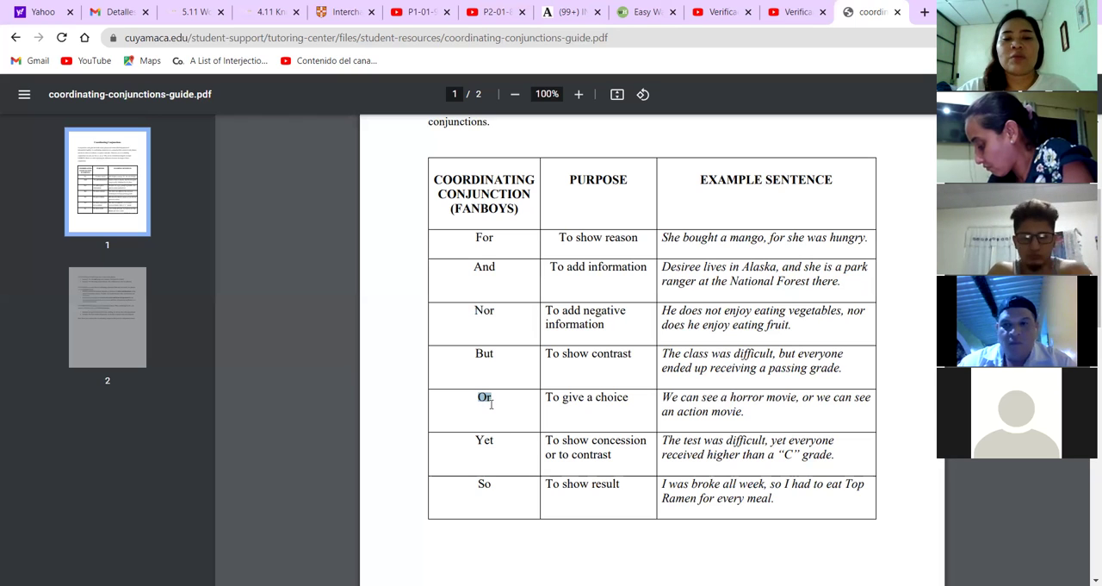
pyautogui.doubleClick(484, 310)
pyautogui.doubleClick(483, 397)
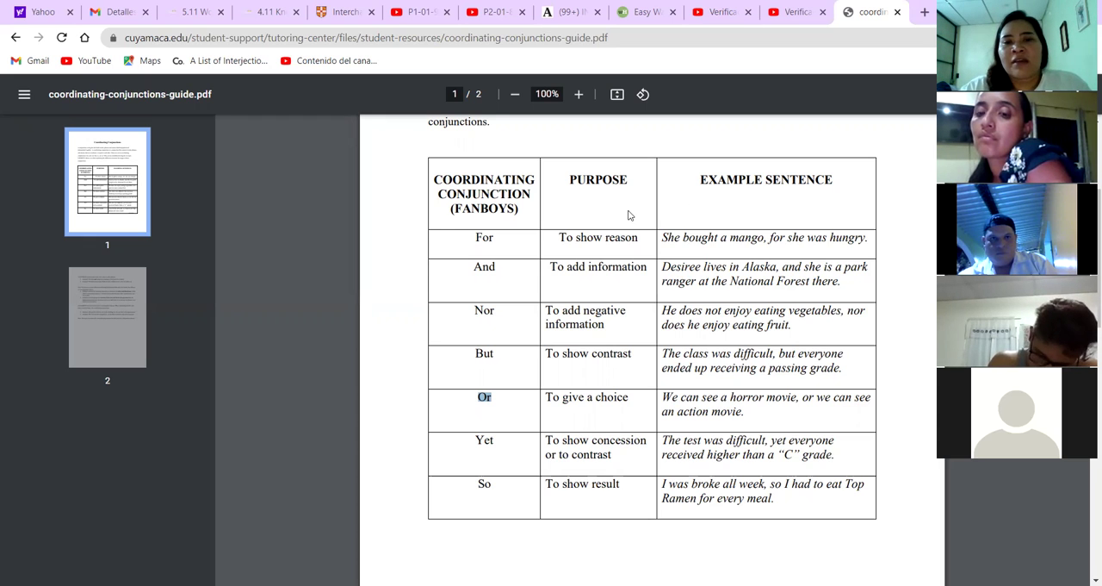
pyautogui.moveTo(434, 178); pyautogui.dragTo(523, 216)
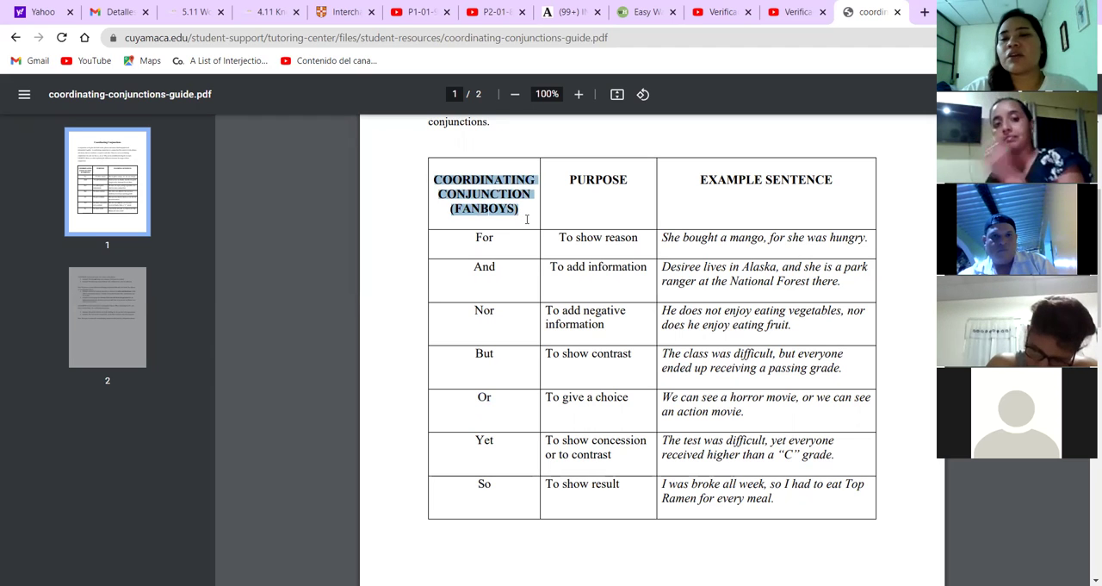
pyautogui.click(522, 216)
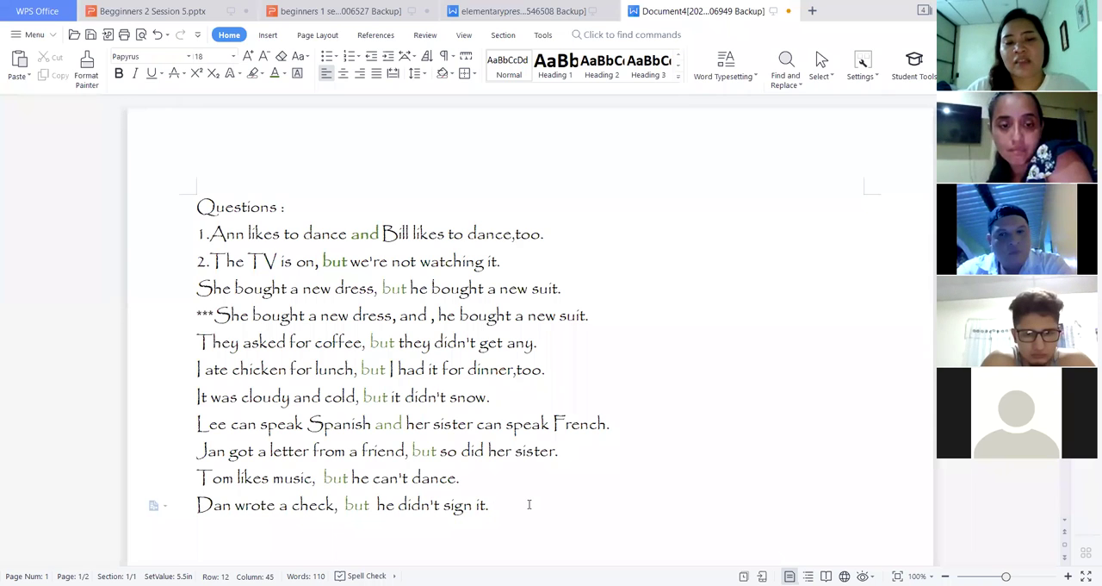
pyautogui.scroll(-3, 523, 533)
# Type 'With : preposition' at the top of page 2, fix the typo, and select it
pyautogui.click(529, 503)
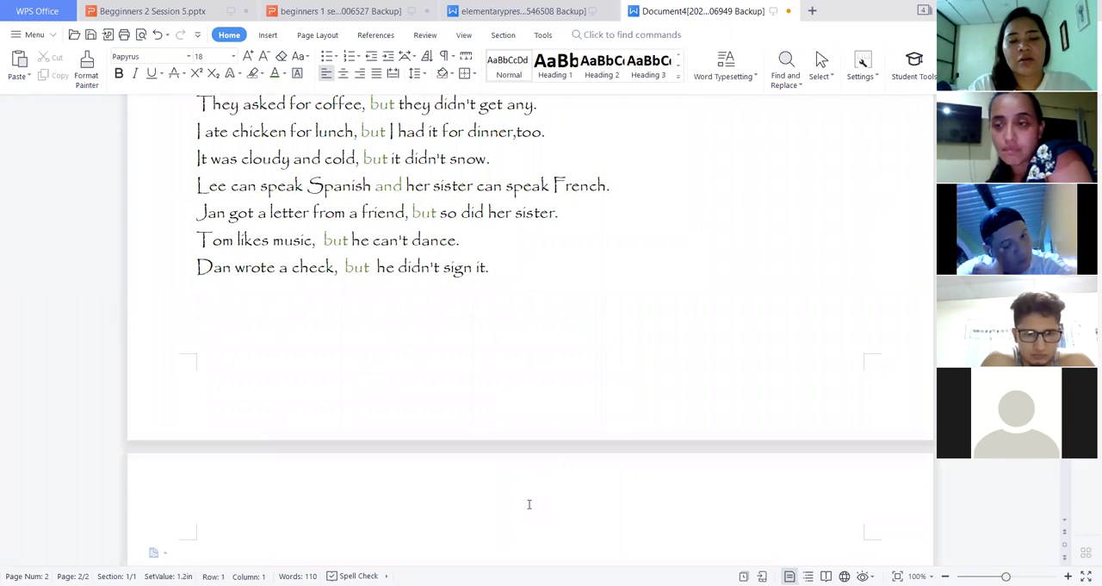
pyautogui.write('With : ')
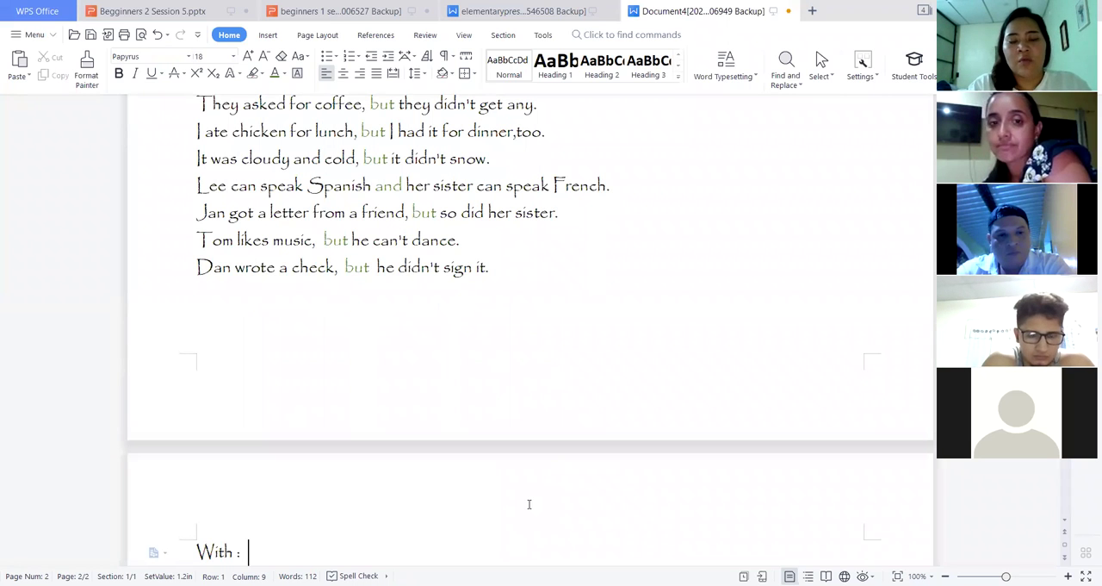
pyautogui.write('pre')
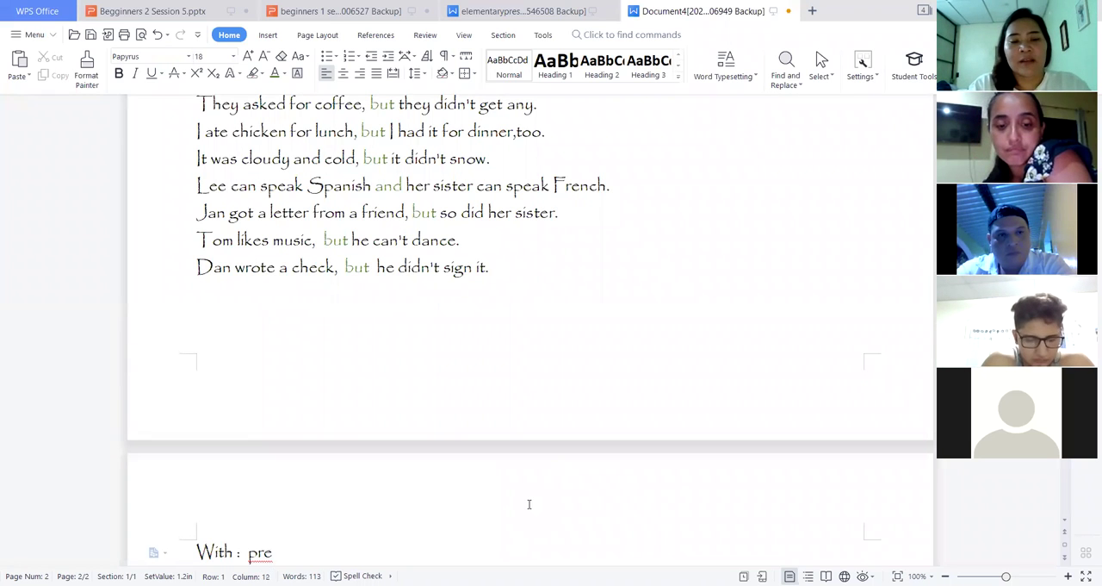
pyautogui.write('positoon')
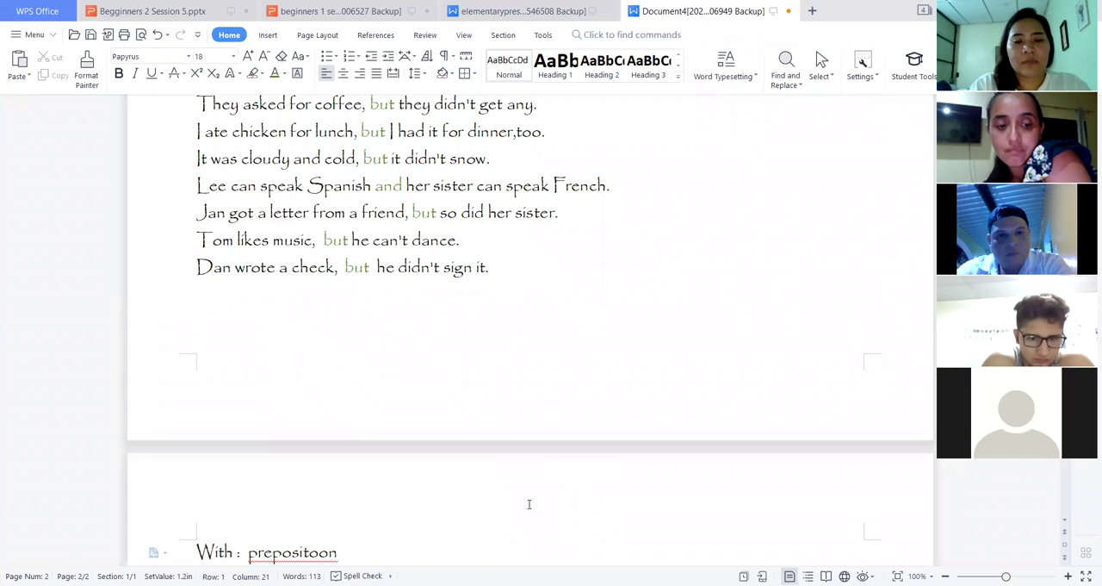
pyautogui.press('BackSpace')
pyautogui.press('BackSpace')
pyautogui.press('BackSpace')
pyautogui.write('ion')
pyautogui.scroll(-3, 529, 504)
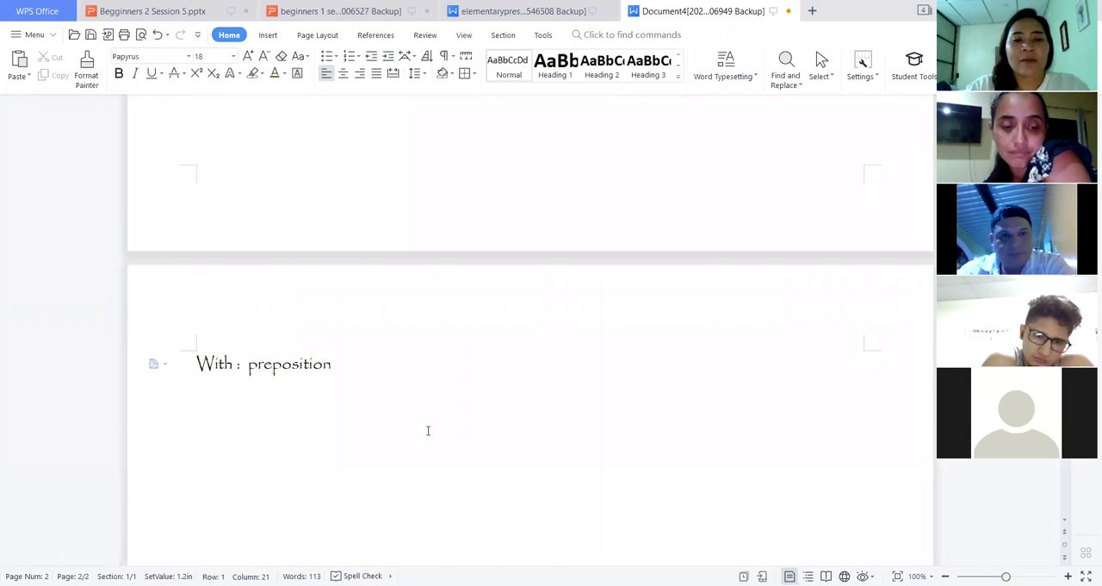
pyautogui.hotkey('ctrl', 'a')
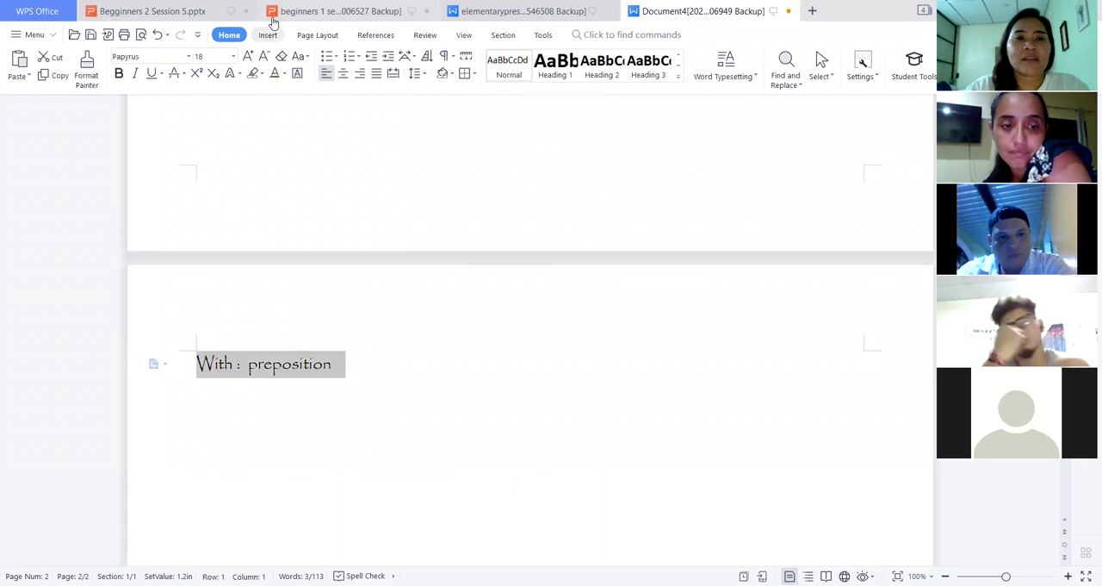
# Make the heading size 28, add 'A nice steak with a red wine bottle.', then return to the PDF
pyautogui.click(234, 62)
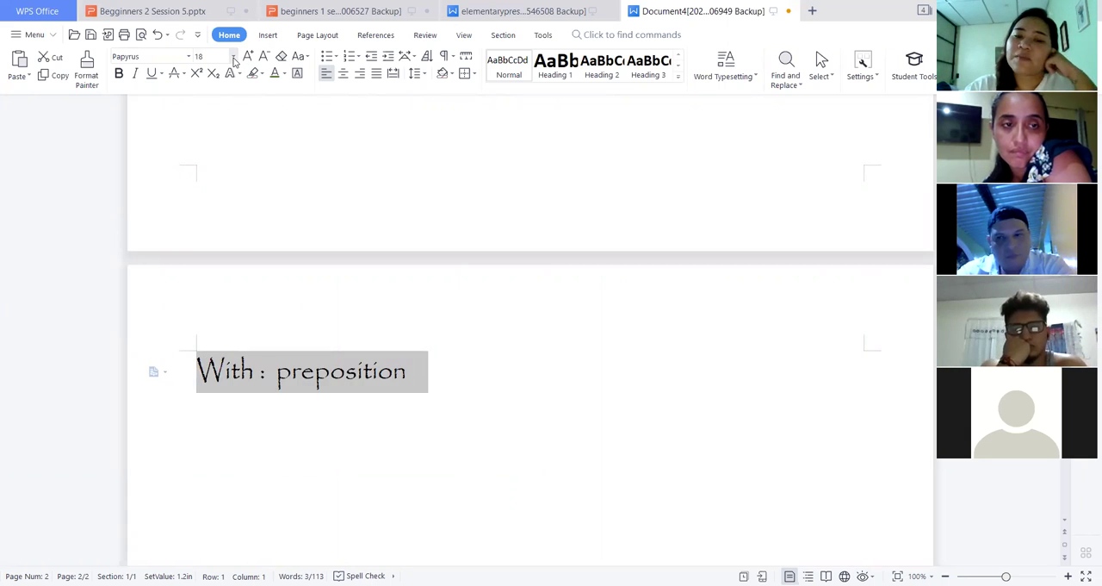
pyautogui.click(445, 379)
pyautogui.press('Return')
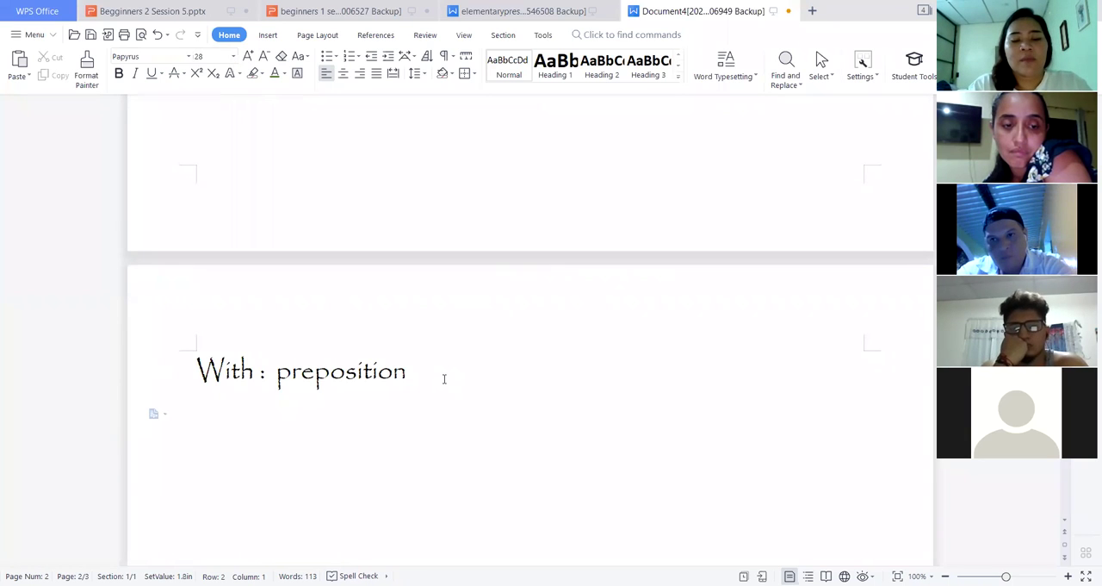
pyautogui.write('A nic')
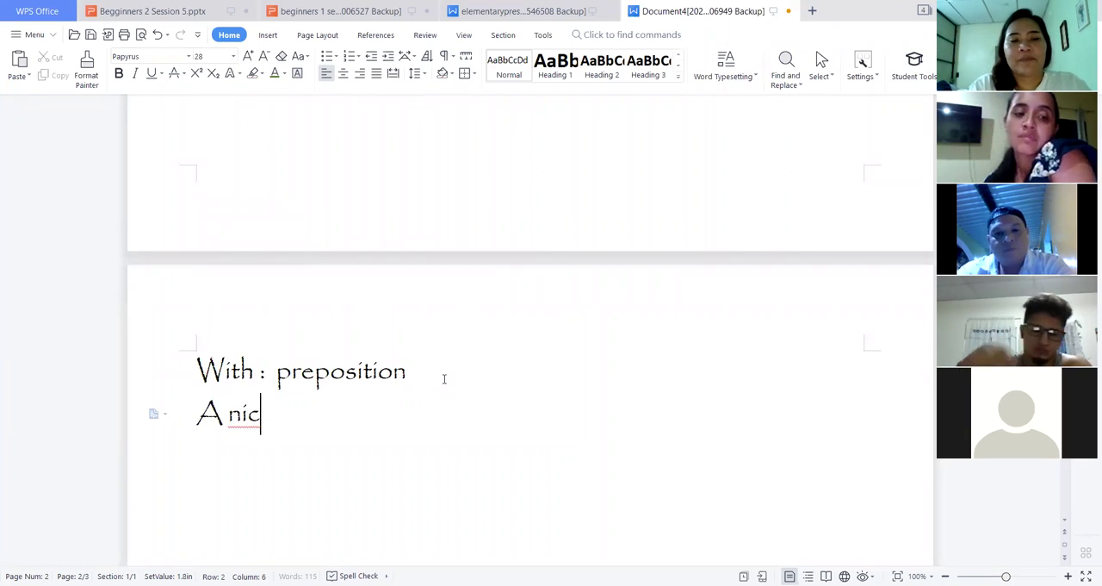
pyautogui.write('e steak w')
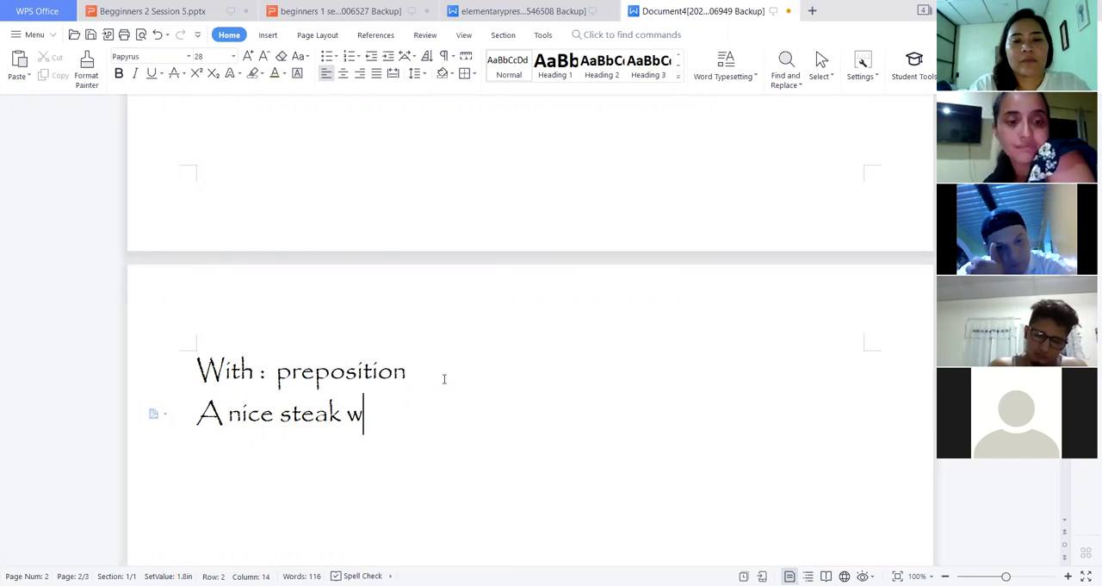
pyautogui.write('ith a red wine bottle')
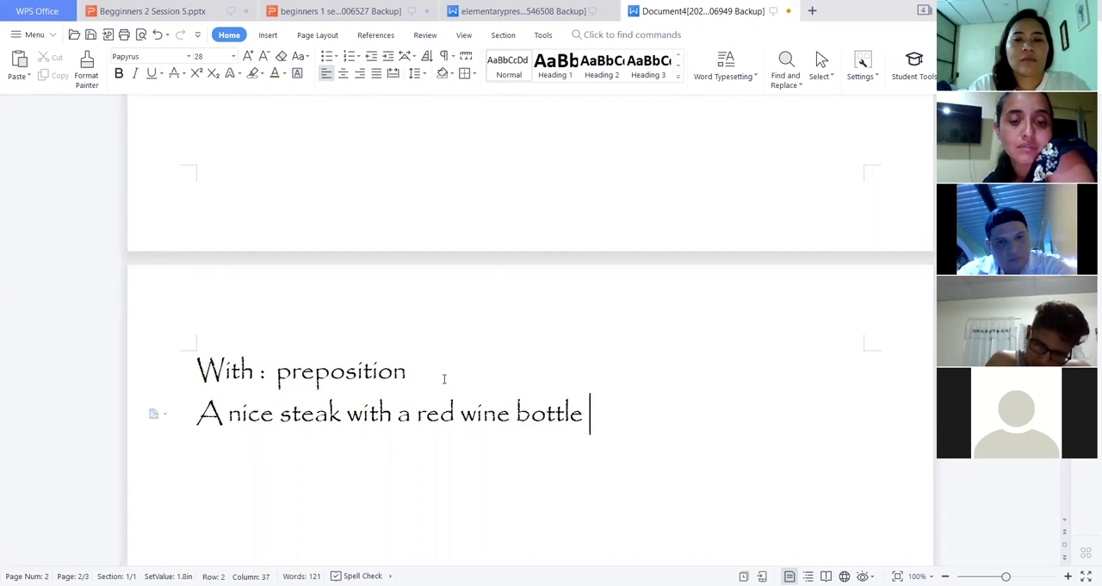
pyautogui.write('.')
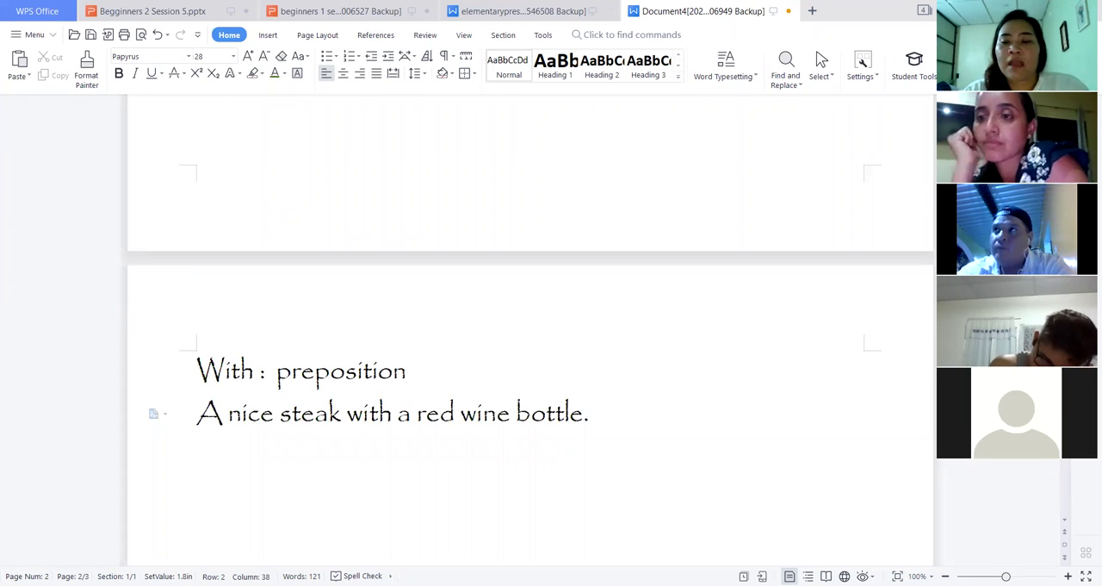
pyautogui.hotkey('alt', 'Tab')
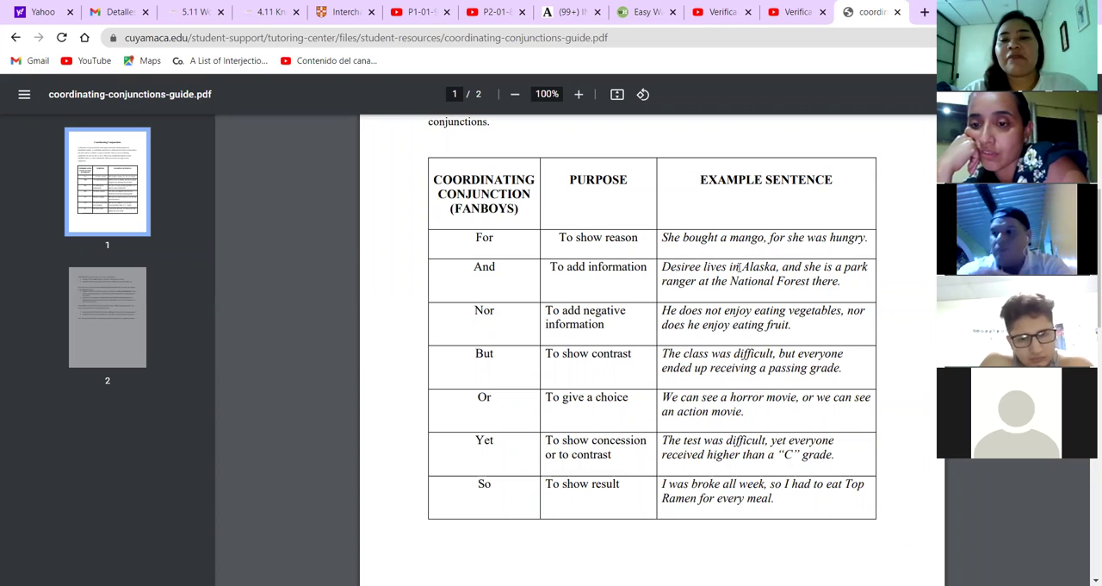
pyautogui.moveTo(664, 266)
pyautogui.mouseDown()
pyautogui.moveTo(778, 267)
pyautogui.moveTo(846, 286)
pyautogui.mouseUp()
pyautogui.click(790, 276)
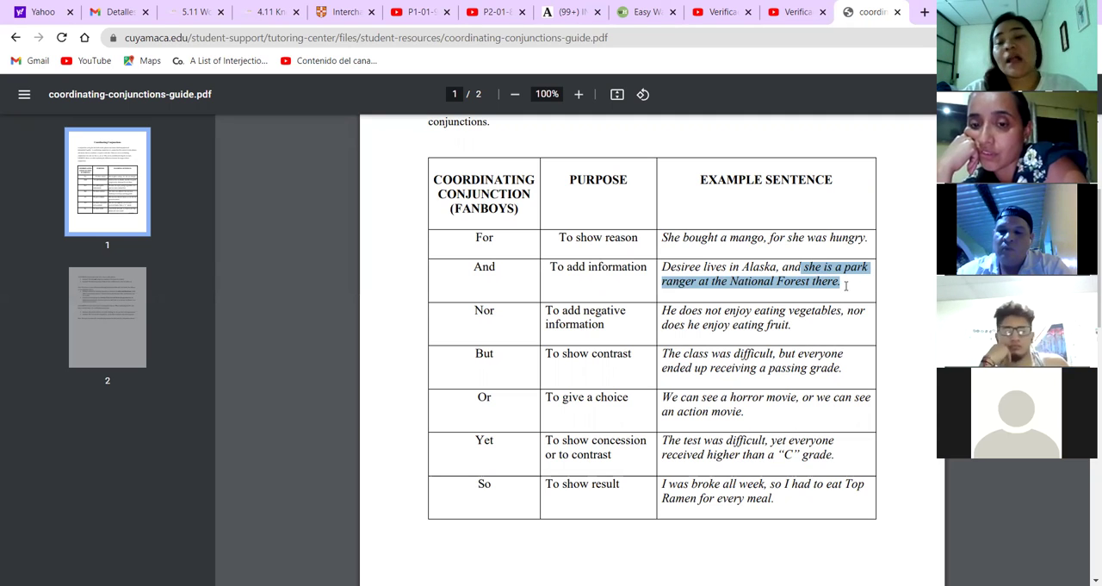
pyautogui.click(827, 274)
pyautogui.moveTo(804, 267); pyautogui.dragTo(847, 290)
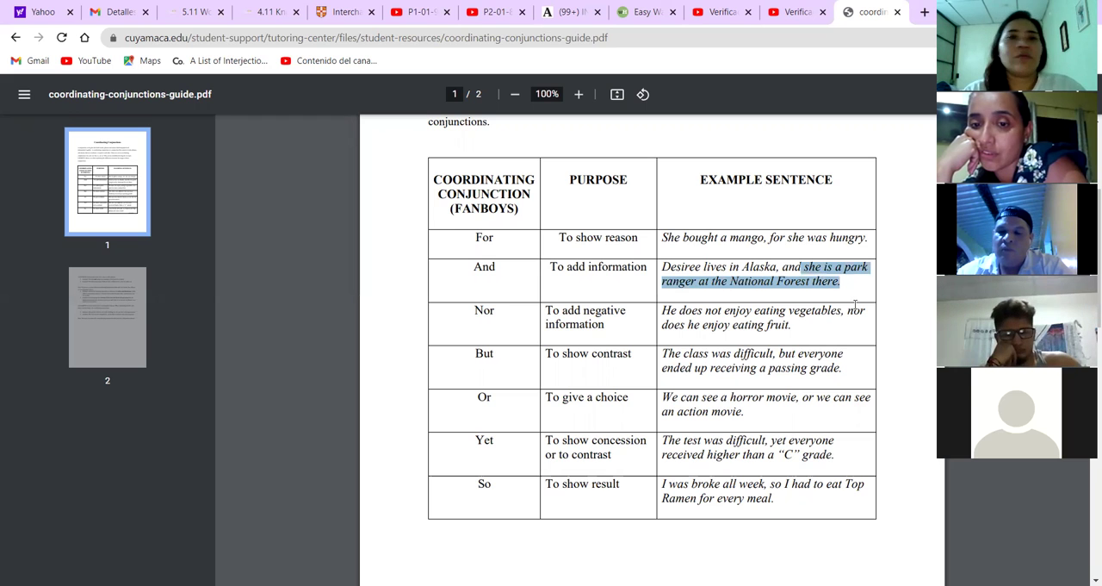
pyautogui.click(850, 299)
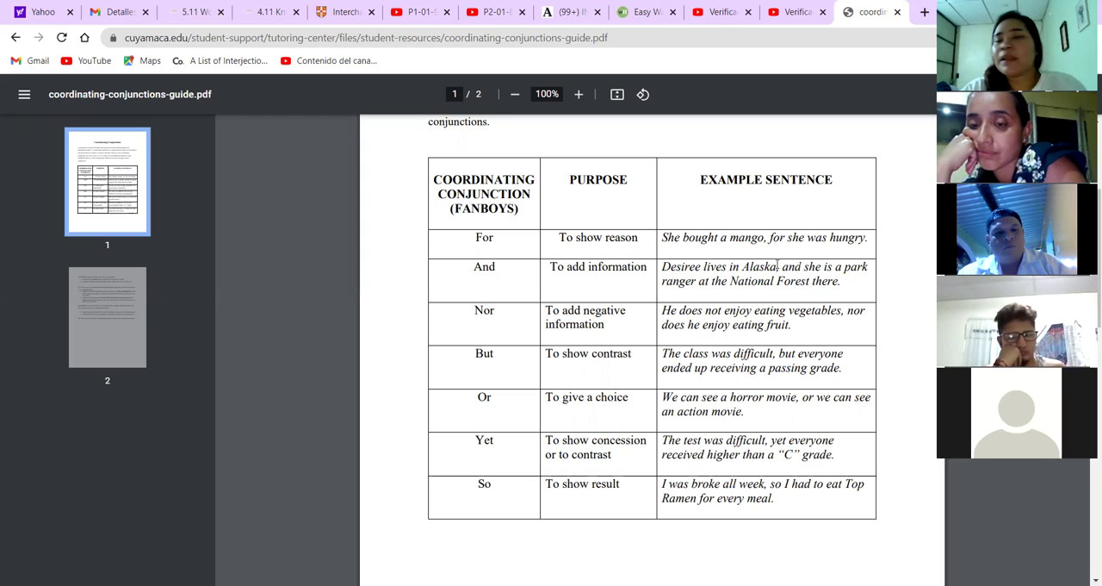
pyautogui.moveTo(771, 270); pyautogui.dragTo(787, 270)
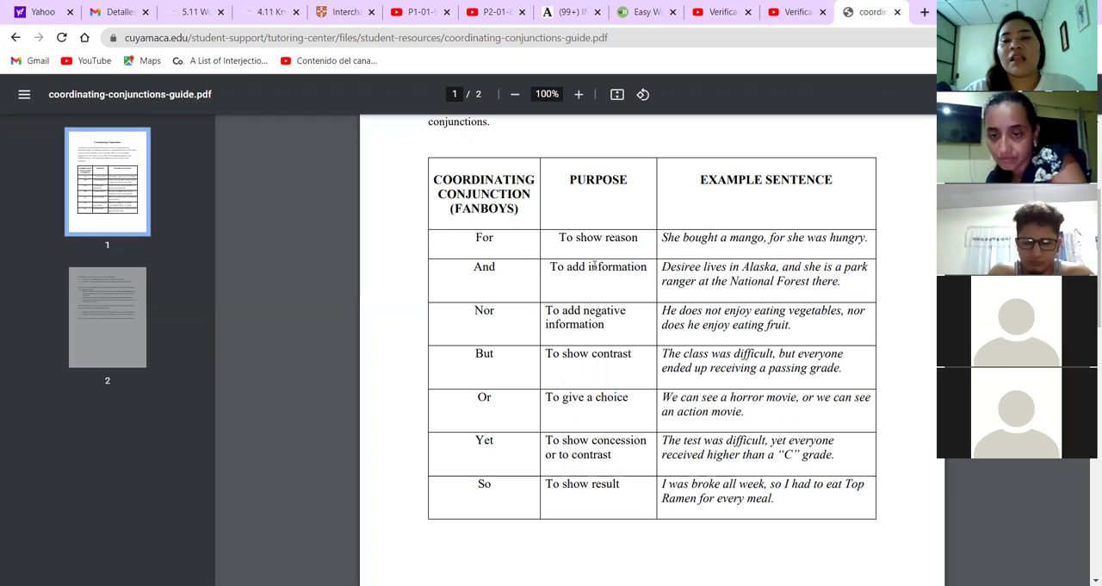
pyautogui.moveTo(547, 266)
pyautogui.mouseDown()
pyautogui.moveTo(648, 267)
pyautogui.moveTo(643, 280)
pyautogui.mouseUp()
pyautogui.click(584, 284)
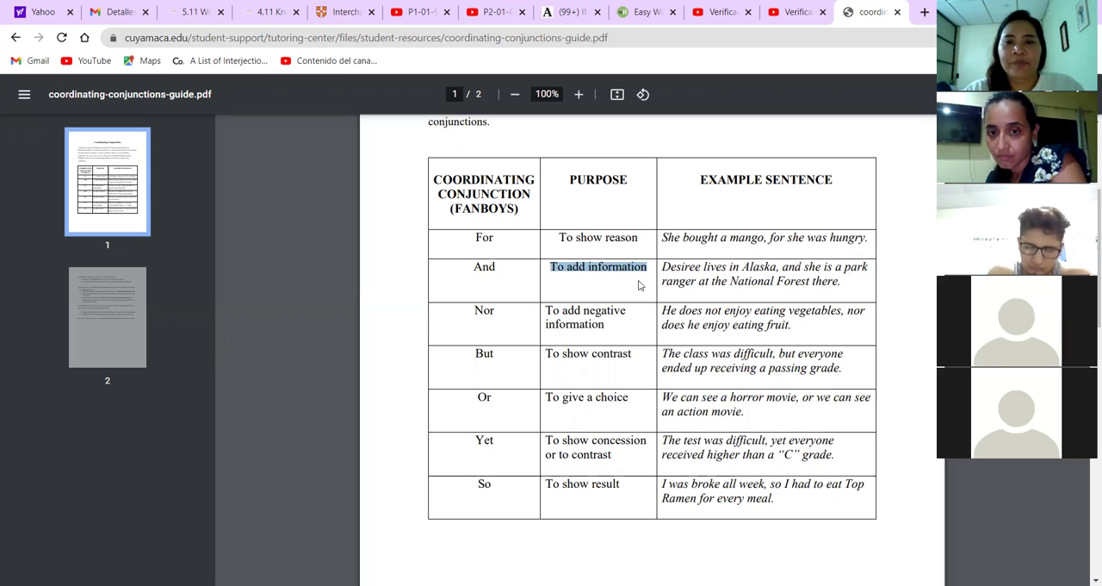
pyautogui.click(585, 274)
pyautogui.moveTo(550, 267); pyautogui.dragTo(645, 272)
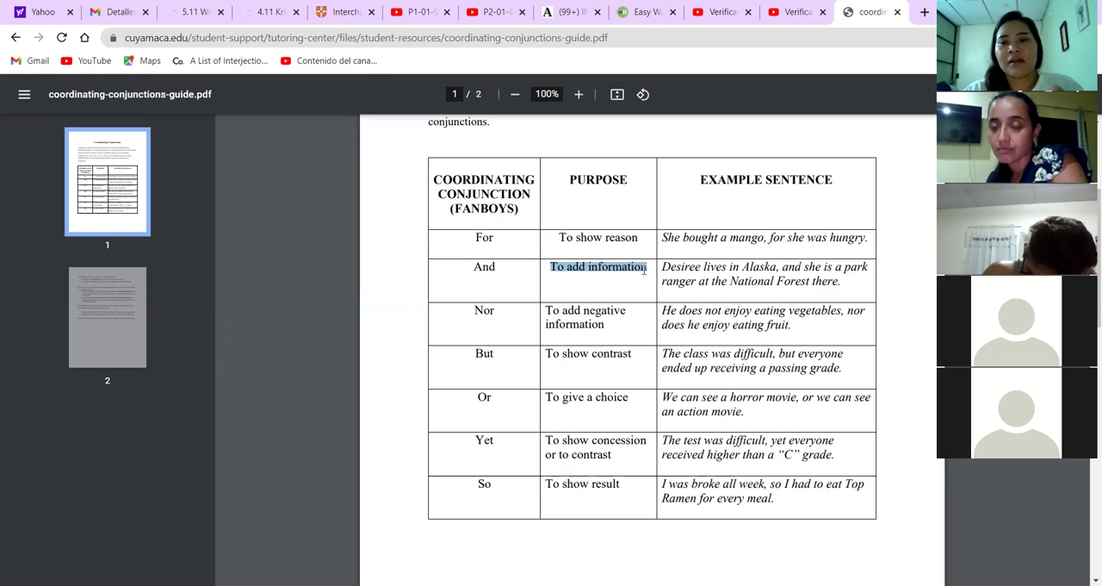
pyautogui.click(677, 270)
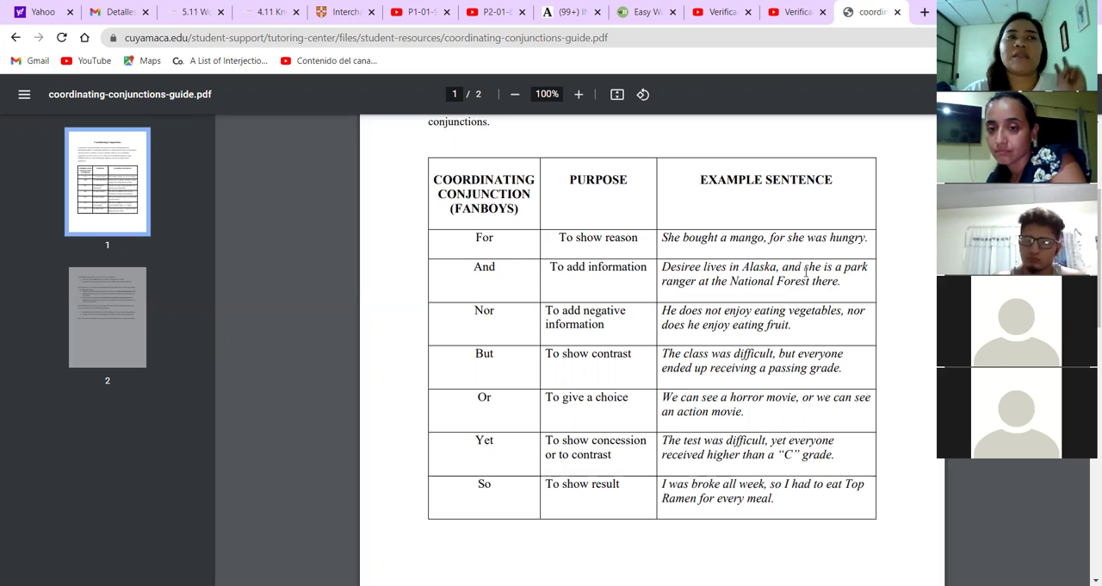
pyautogui.moveTo(777, 267); pyautogui.dragTo(798, 267)
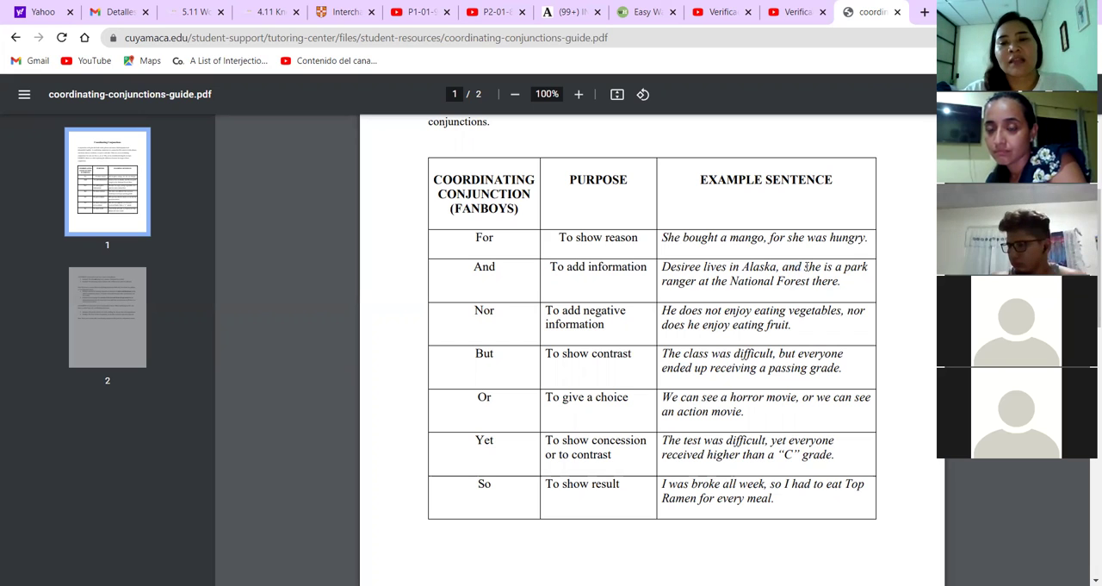
pyautogui.moveTo(804, 267); pyautogui.dragTo(848, 290)
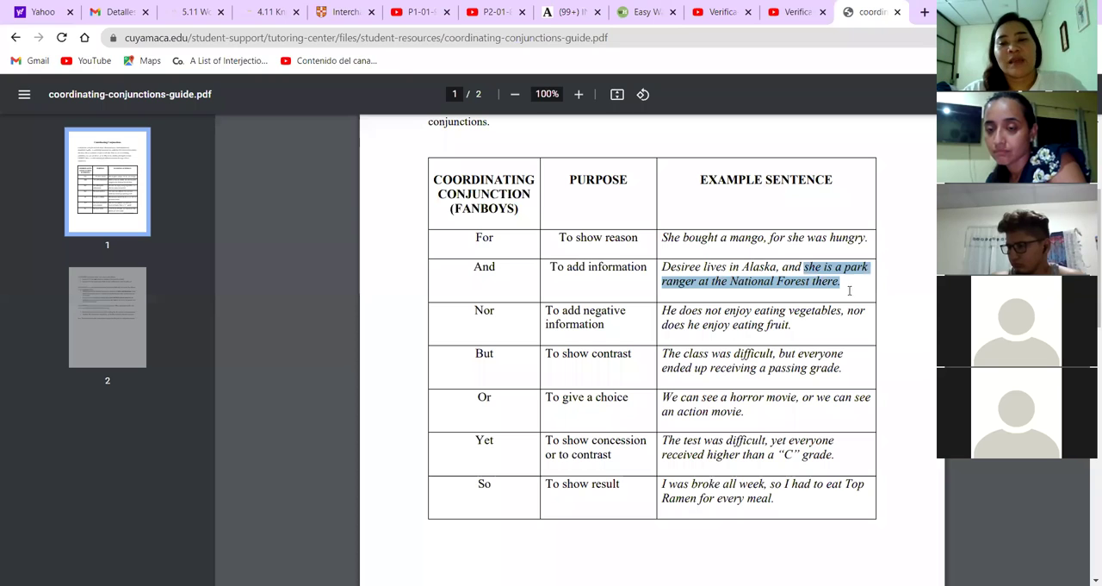
pyautogui.click(845, 286)
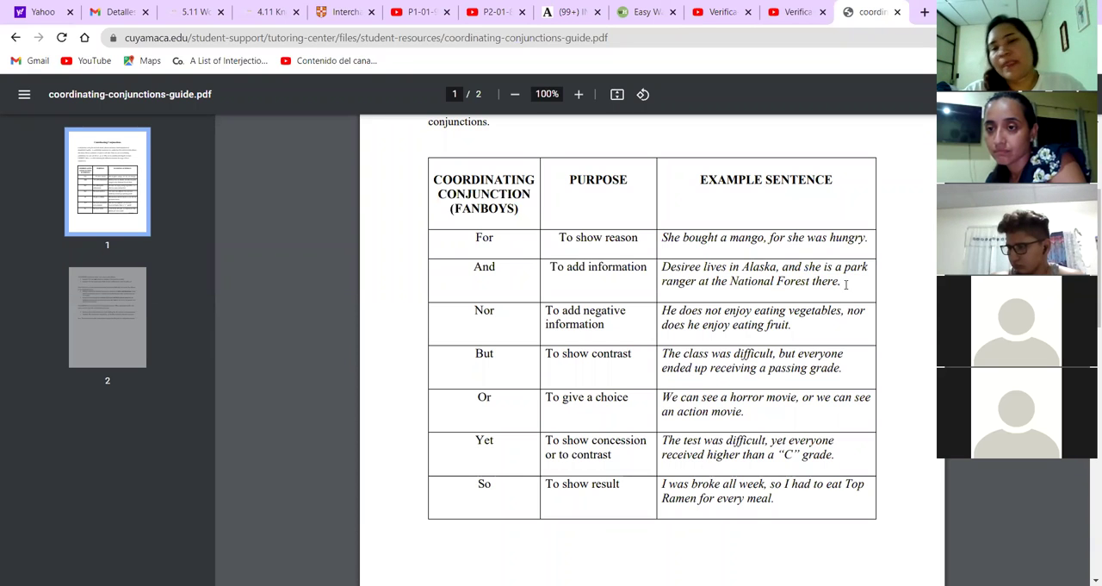
pyautogui.moveTo(842, 282); pyautogui.dragTo(661, 267)
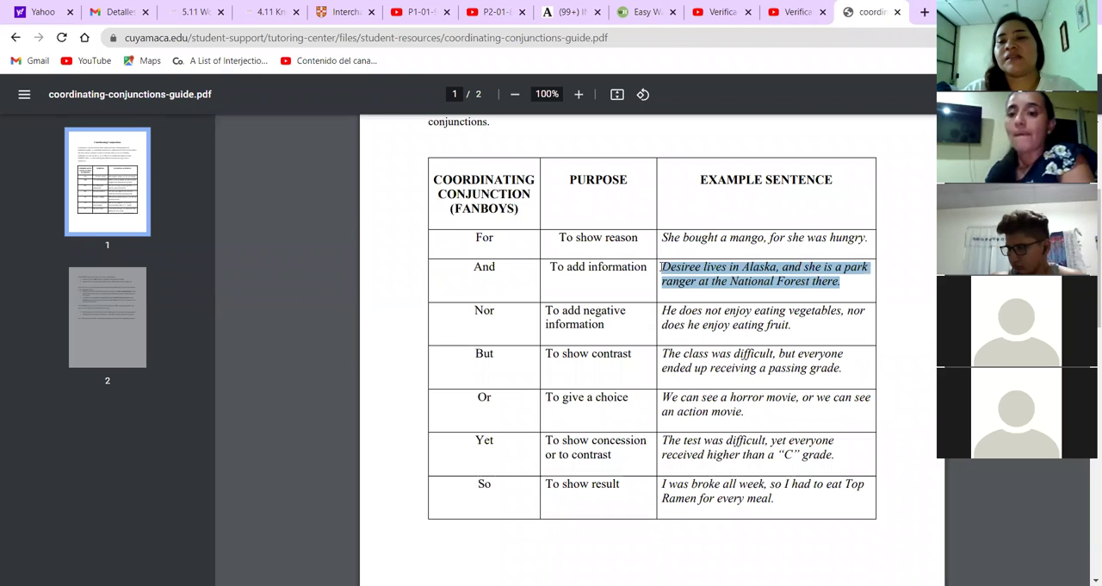
pyautogui.click(708, 290)
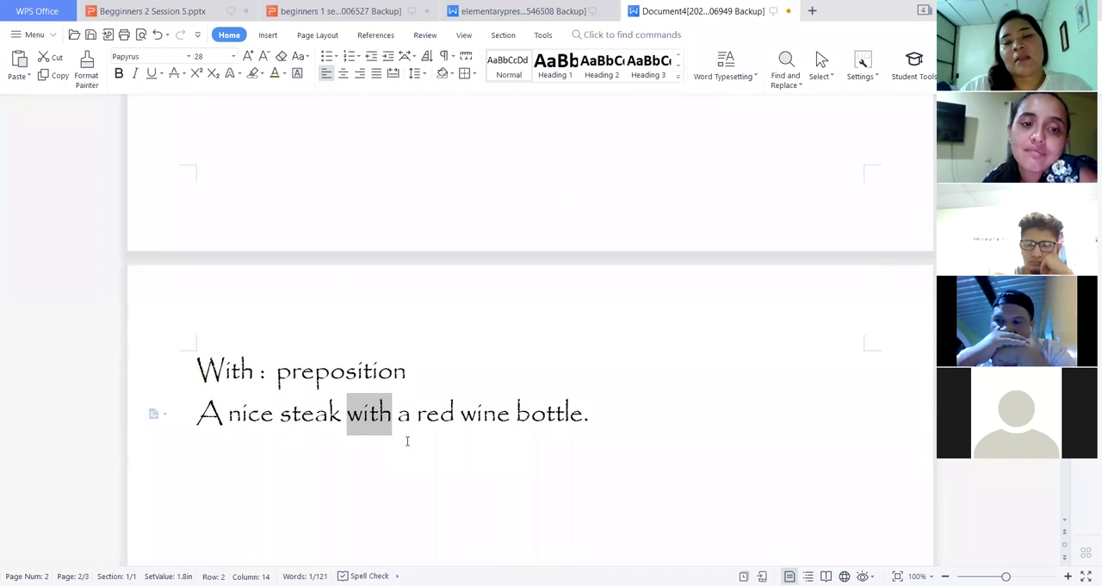
# Add two empty lines below 'A nice steak with a red wine bottle.'
pyautogui.click(396, 447)
pyautogui.click(597, 417)
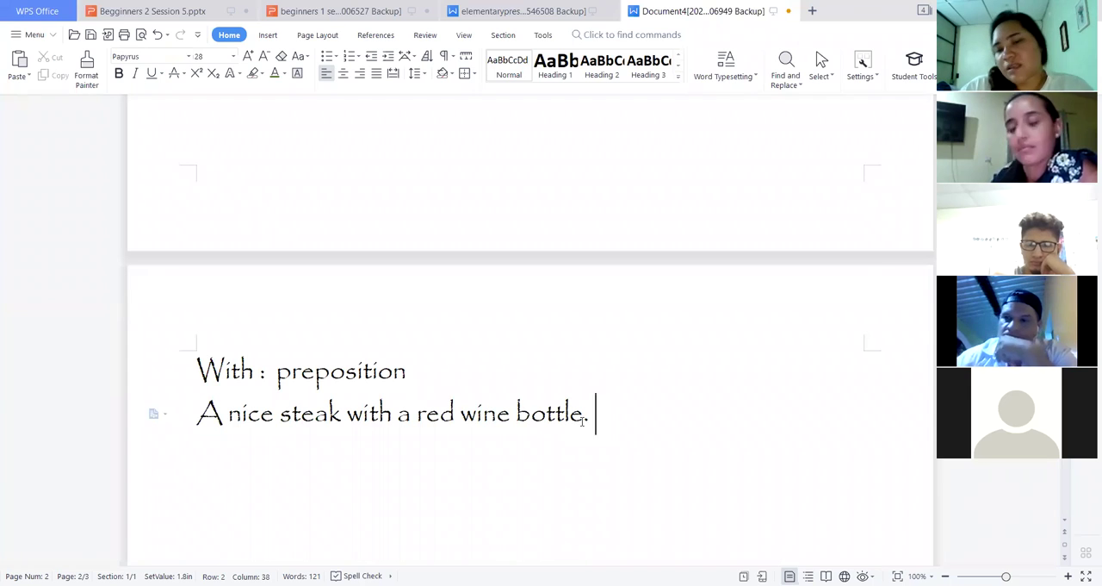
pyautogui.moveTo(592, 415); pyautogui.dragTo(200, 413)
pyautogui.click(532, 452)
pyautogui.press('Return')
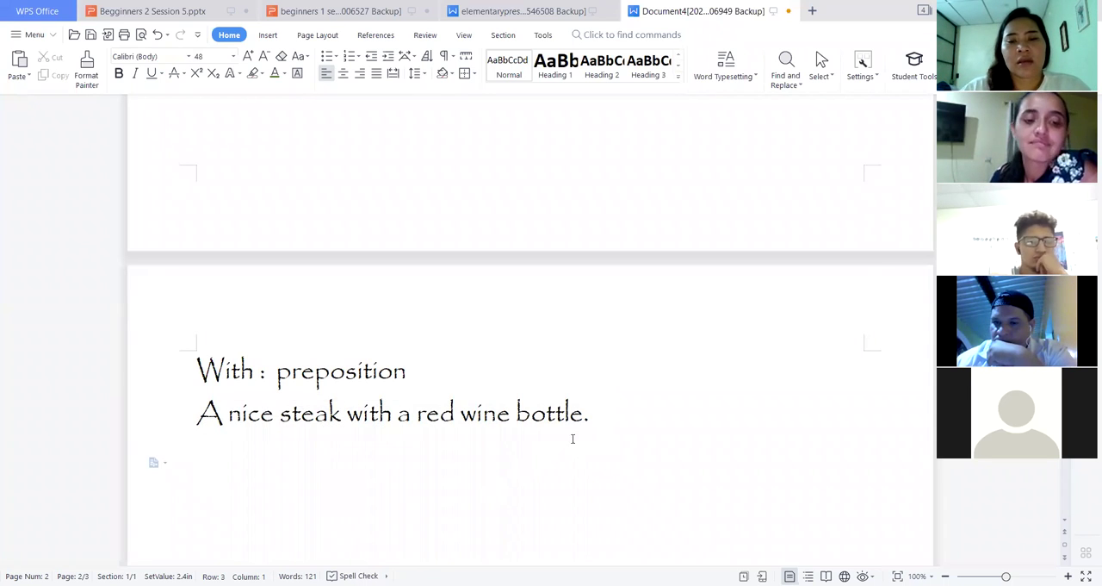
pyautogui.moveTo(594, 465); pyautogui.dragTo(174, 370)
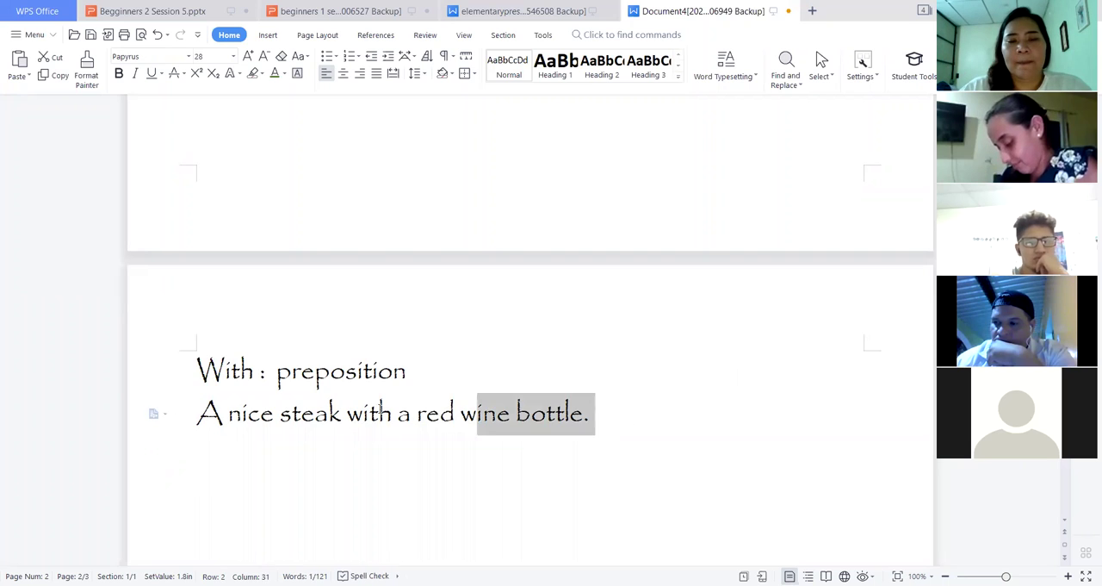
pyautogui.click(332, 481)
pyautogui.press('Return')
pyautogui.moveTo(591, 414); pyautogui.dragTo(196, 371)
pyautogui.click(305, 479)
pyautogui.scroll(3, 337, 496)
pyautogui.scroll(3, 338, 496)
pyautogui.scroll(2, 338, 496)
pyautogui.scroll(2, 338, 496)
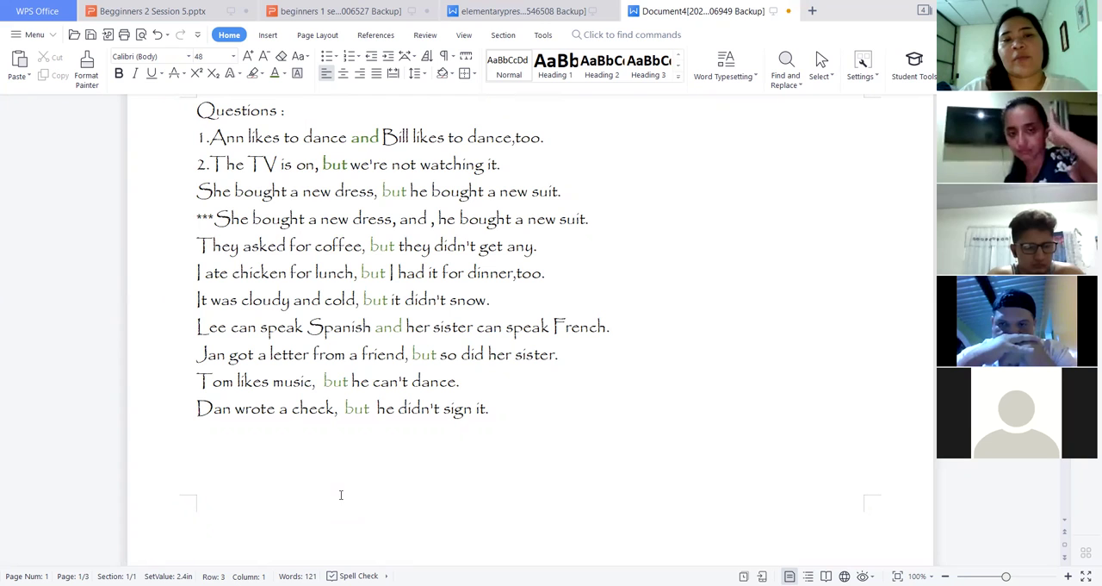
# Return to the beginners presentation, open at the 'FACT FILE: Seasons' slide
pyautogui.click(308, 15)
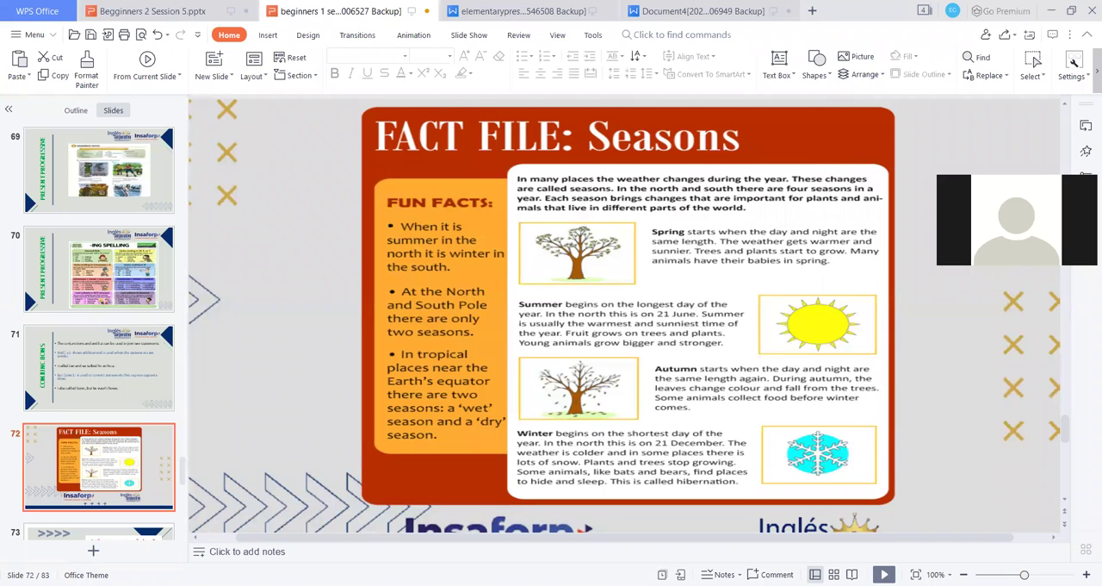
pyautogui.scroll(2, 758, 426)
pyautogui.scroll(3, 758, 426)
pyautogui.moveTo(785, 538); pyautogui.dragTo(861, 535)
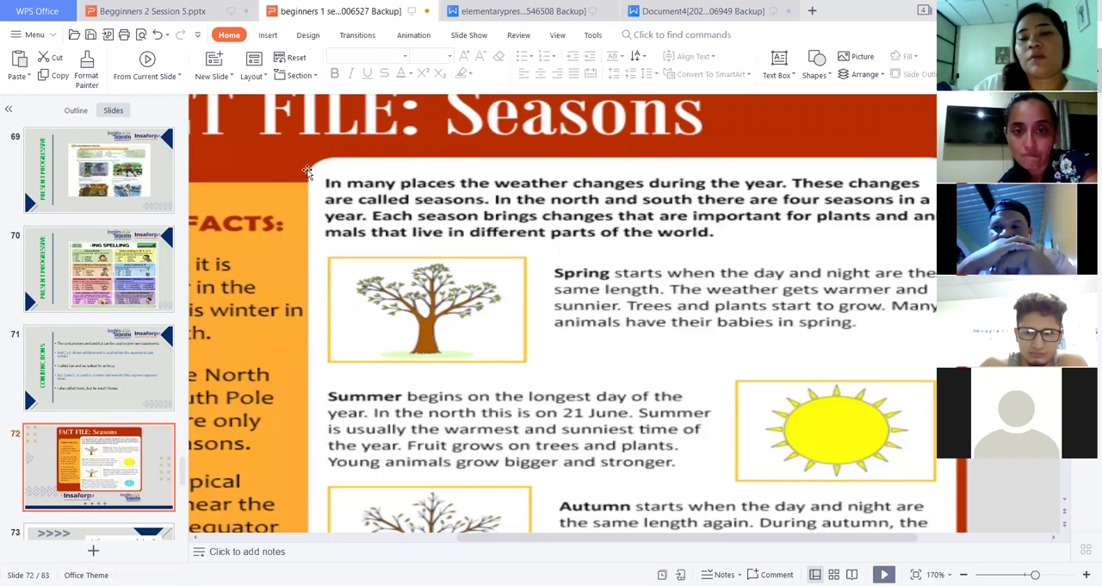
pyautogui.scroll(-1, 422, 266)
pyautogui.scroll(-1, 421, 267)
pyautogui.scroll(-1, 422, 264)
pyautogui.scroll(-1, 422, 265)
pyautogui.scroll(-1, 422, 264)
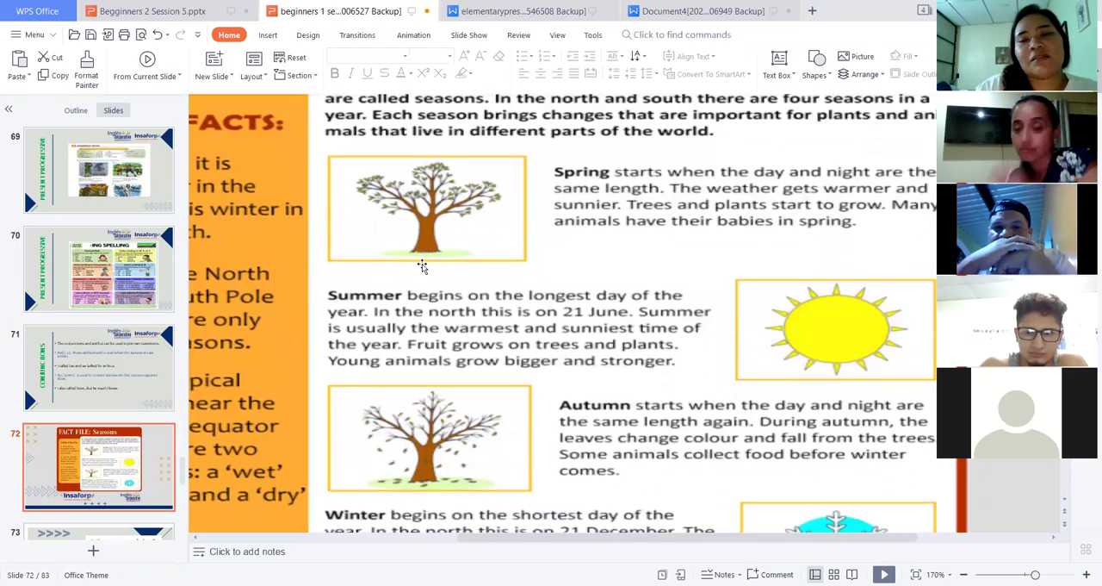
pyautogui.scroll(1, 422, 263)
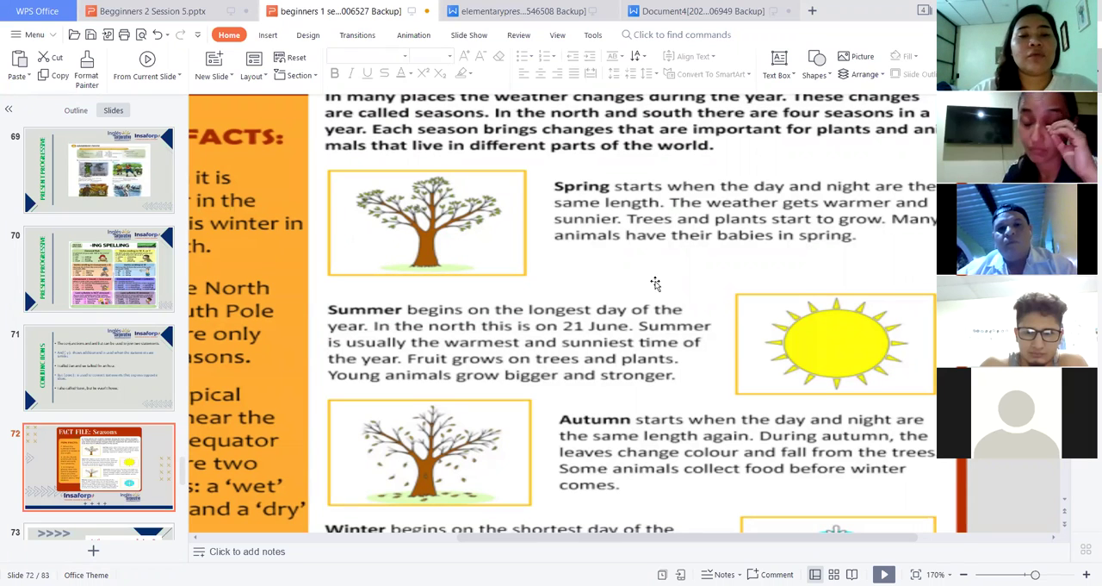
pyautogui.scroll(-1, 655, 284)
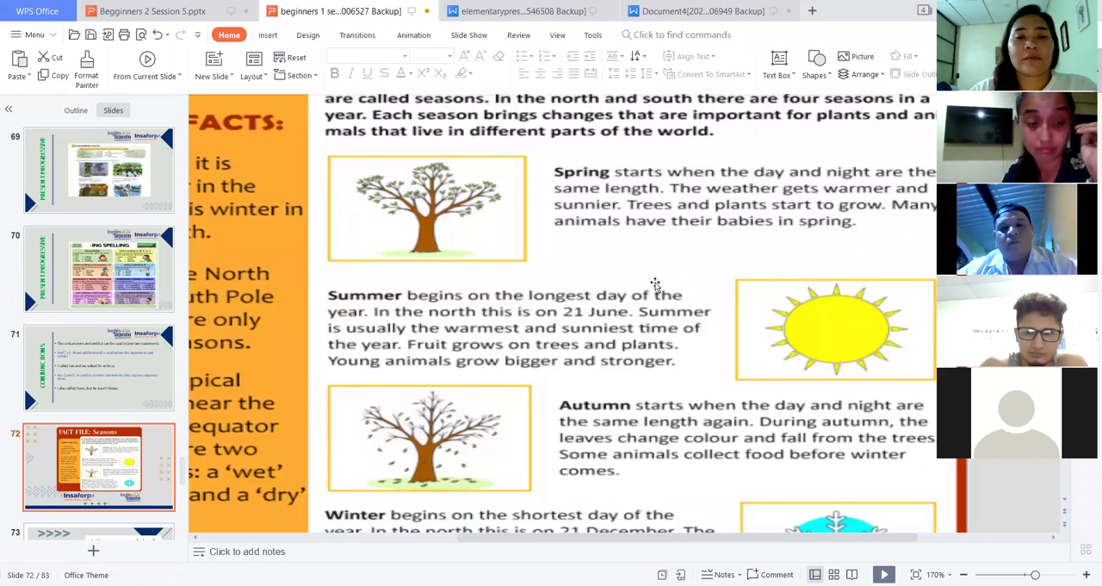
pyautogui.scroll(-1, 655, 284)
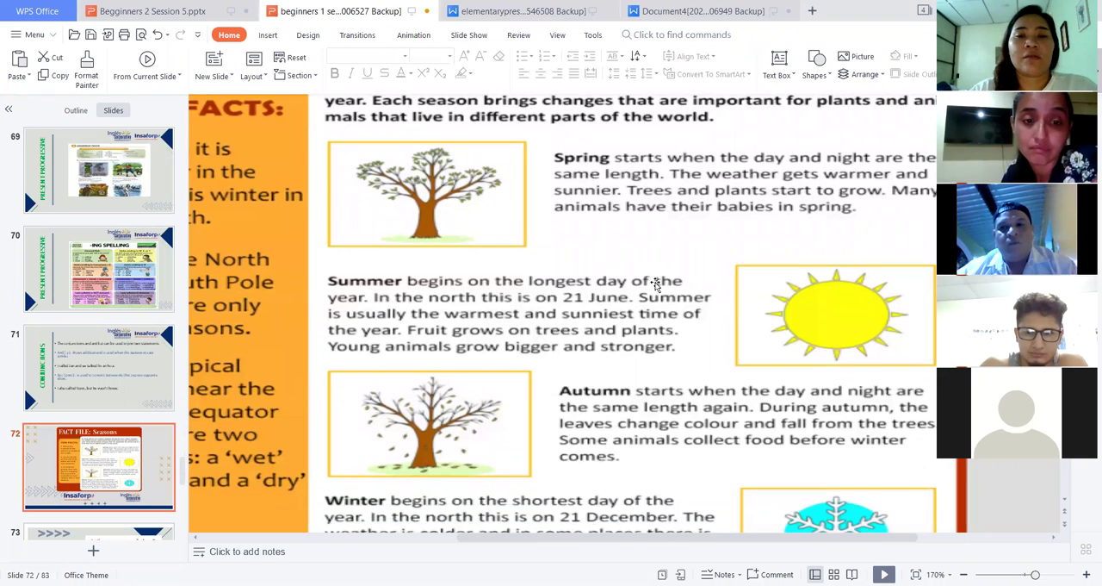
pyautogui.scroll(-1, 655, 285)
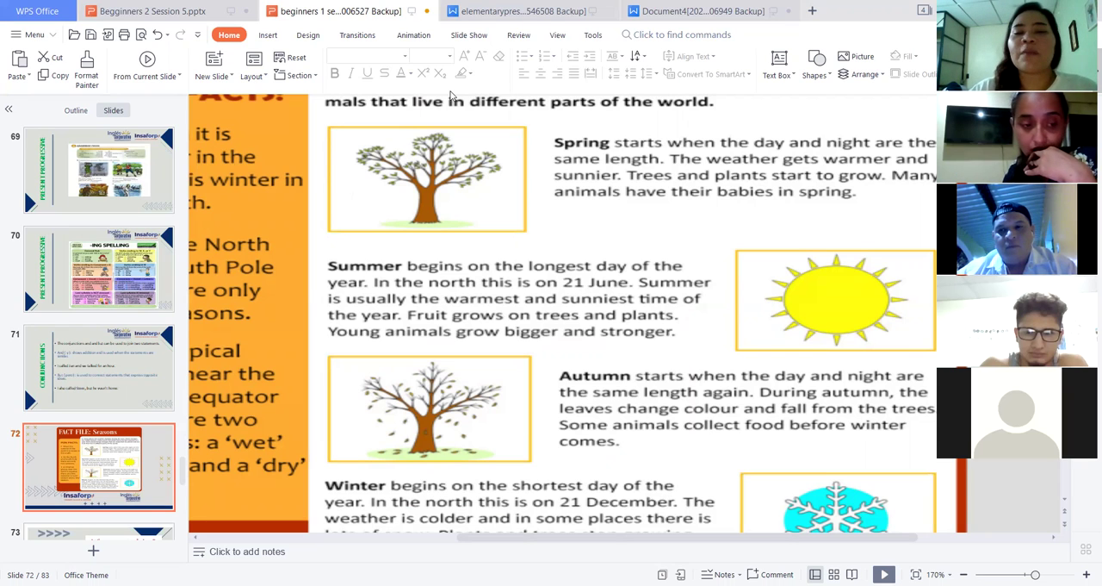
pyautogui.scroll(-1, 635, 274)
pyautogui.scroll(-1, 635, 274)
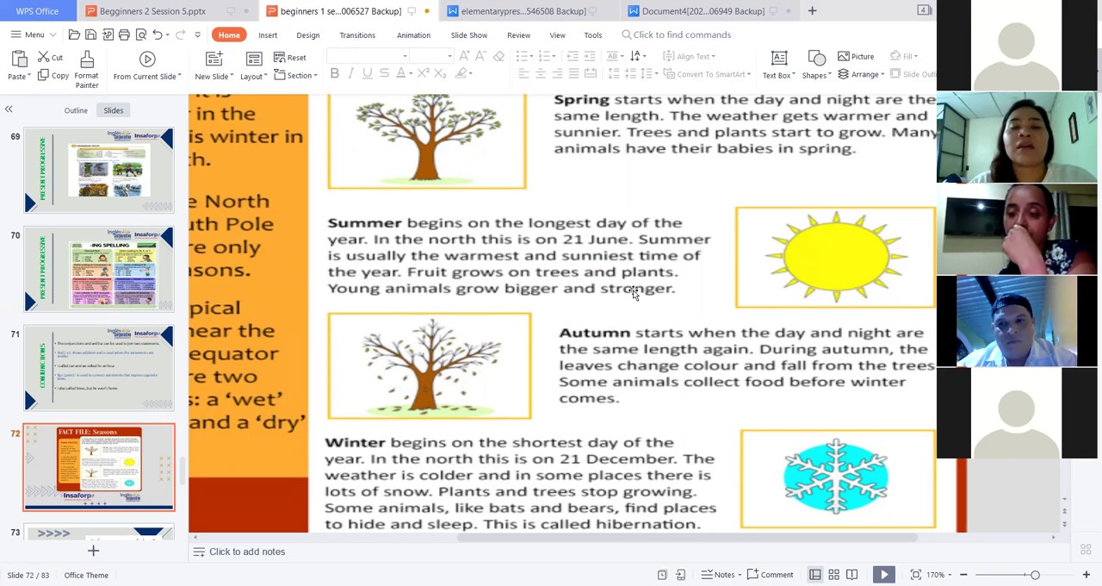
pyautogui.scroll(-1, 635, 293)
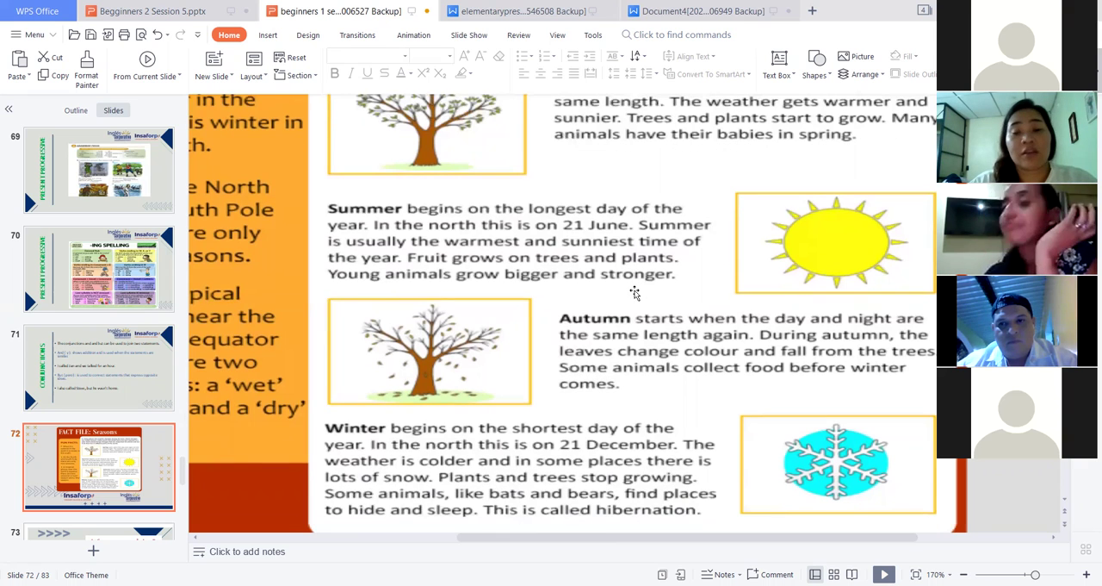
pyautogui.scroll(-1, 634, 293)
pyautogui.scroll(-1, 640, 291)
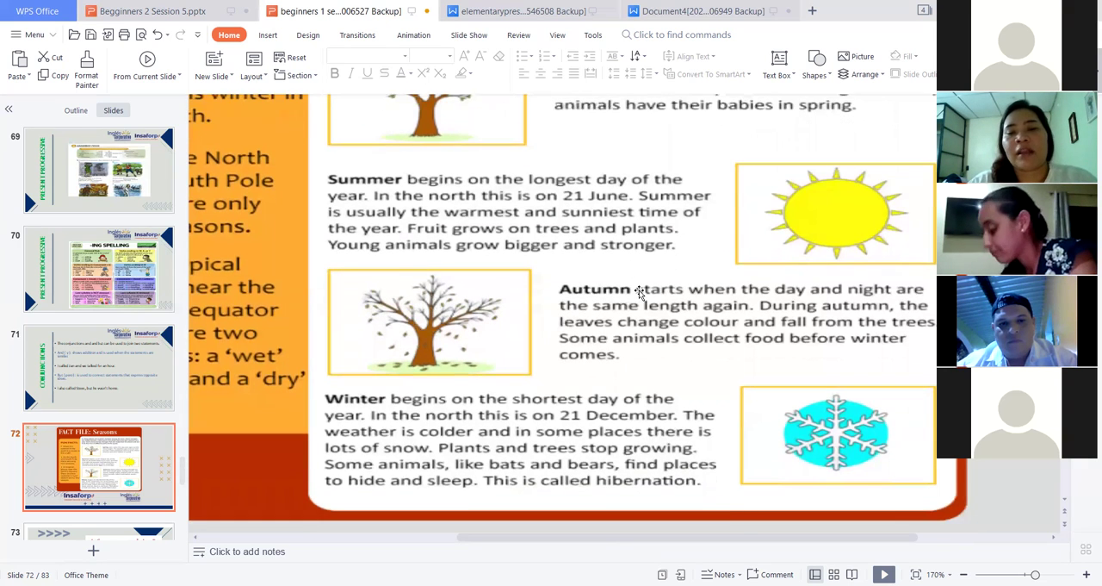
pyautogui.scroll(-1, 640, 291)
pyautogui.scroll(-1, 640, 291)
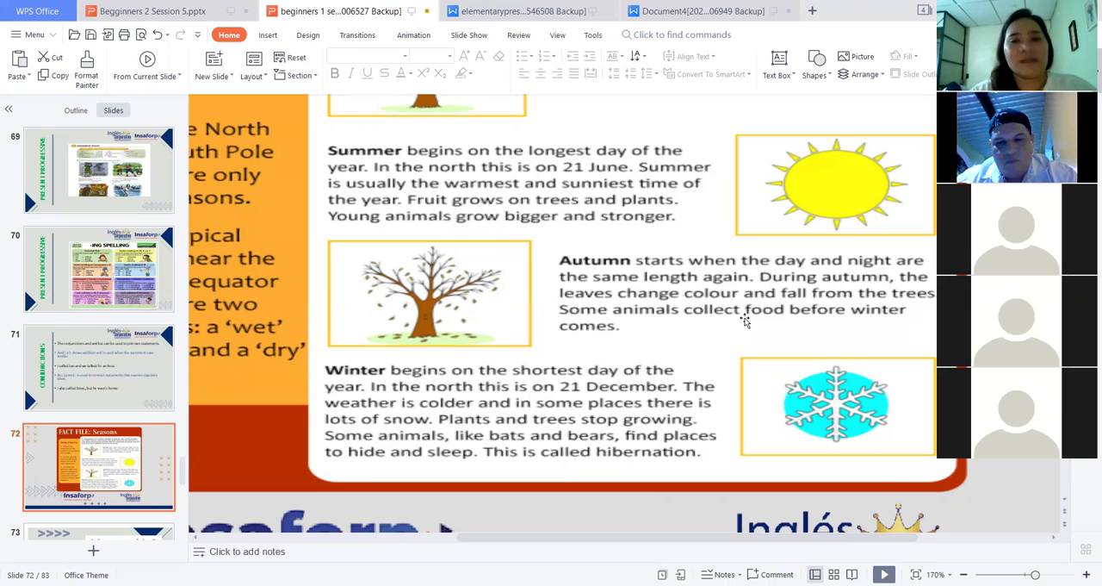
pyautogui.scroll(-1, 743, 320)
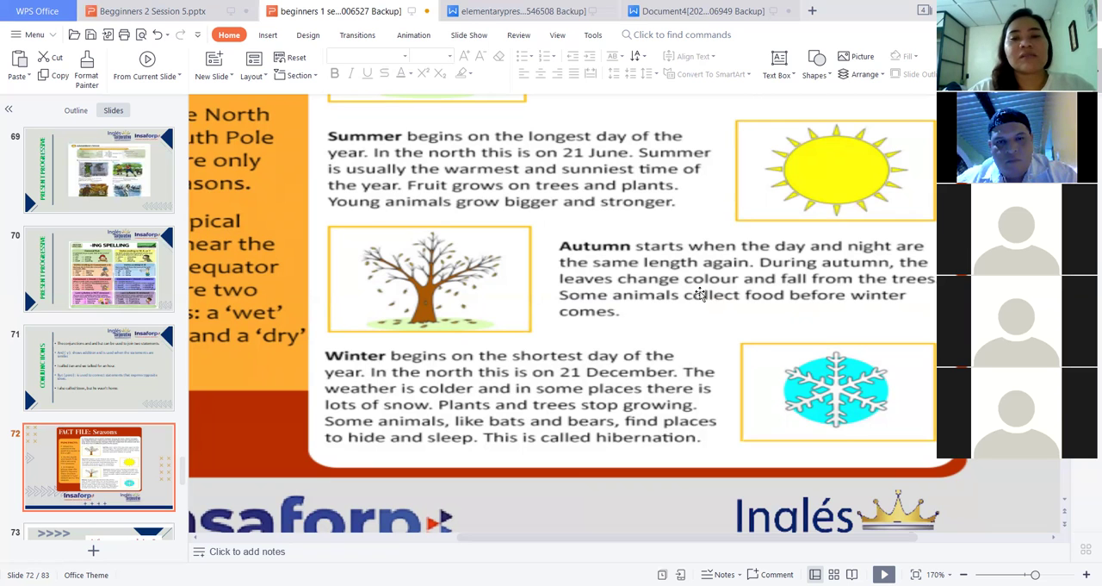
pyautogui.moveTo(701, 295); pyautogui.dragTo(734, 301)
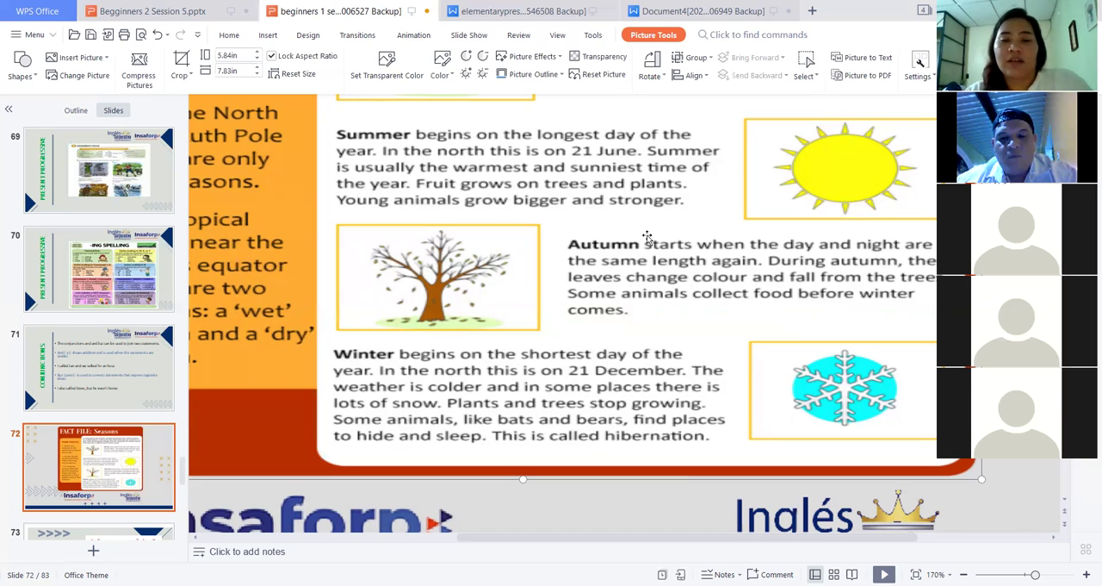
pyautogui.scroll(-1, 99, 465)
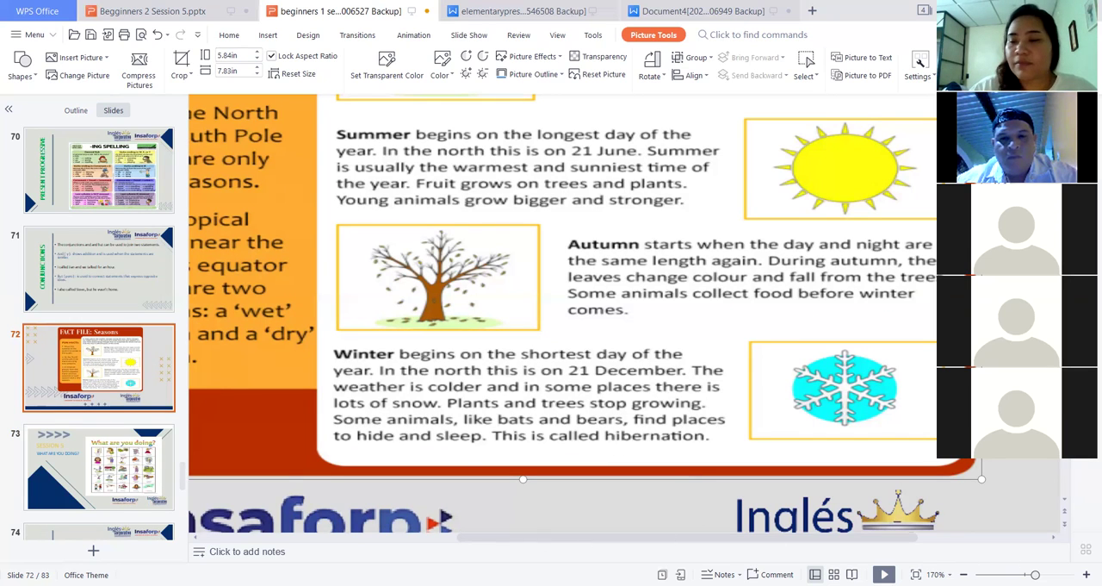
# Fit the whole Seasons slide into view and deselect its picture
pyautogui.click(1024, 574)
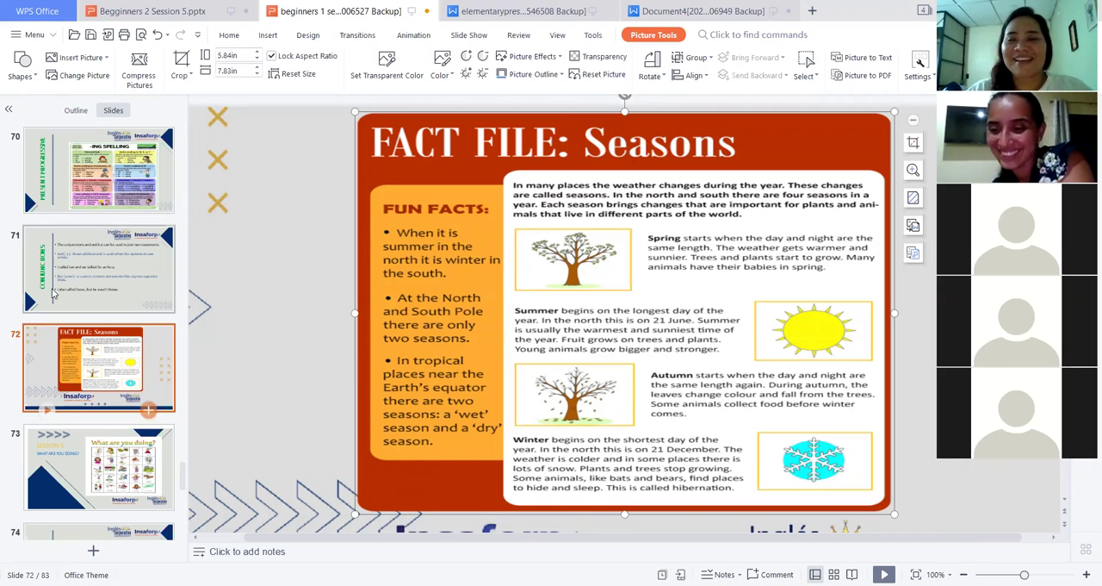
pyautogui.click(239, 301)
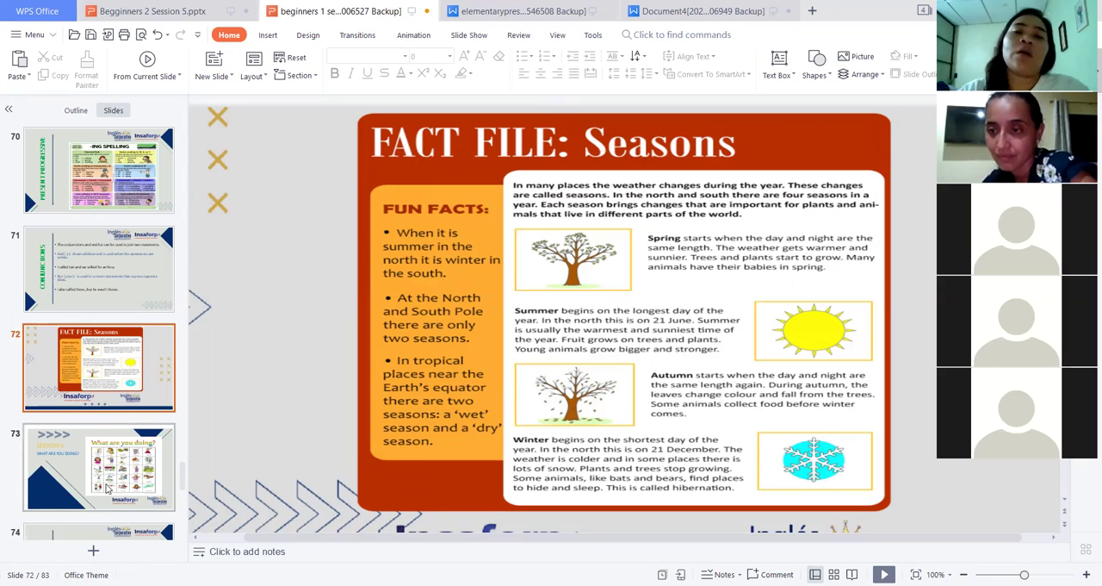
# Move through slides 72 and 73 and select the 'WHAT ARE YOU DOING?' title
pyautogui.click(60, 475)
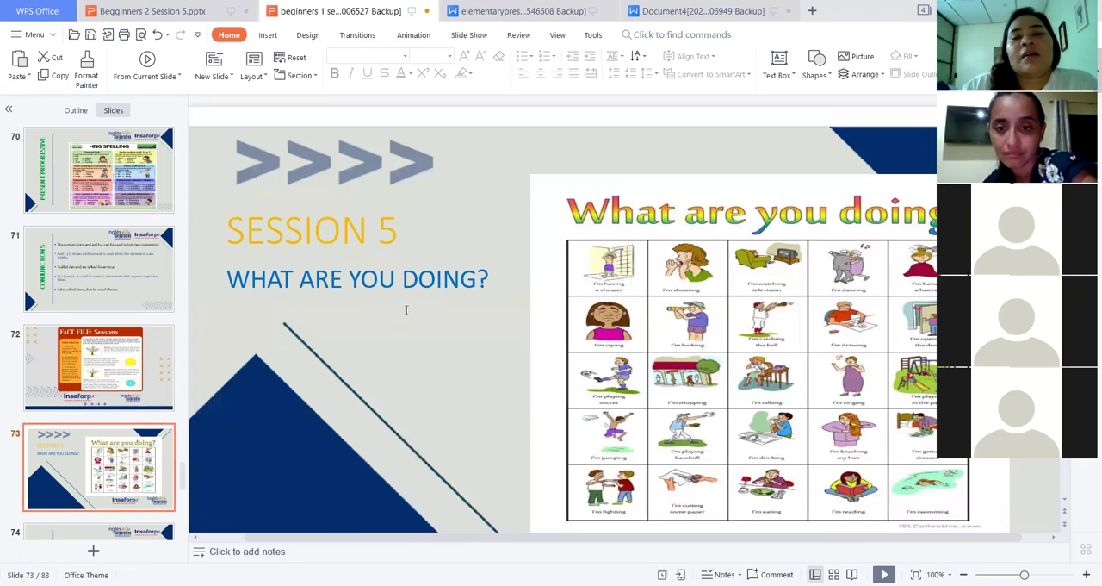
pyautogui.click(131, 355)
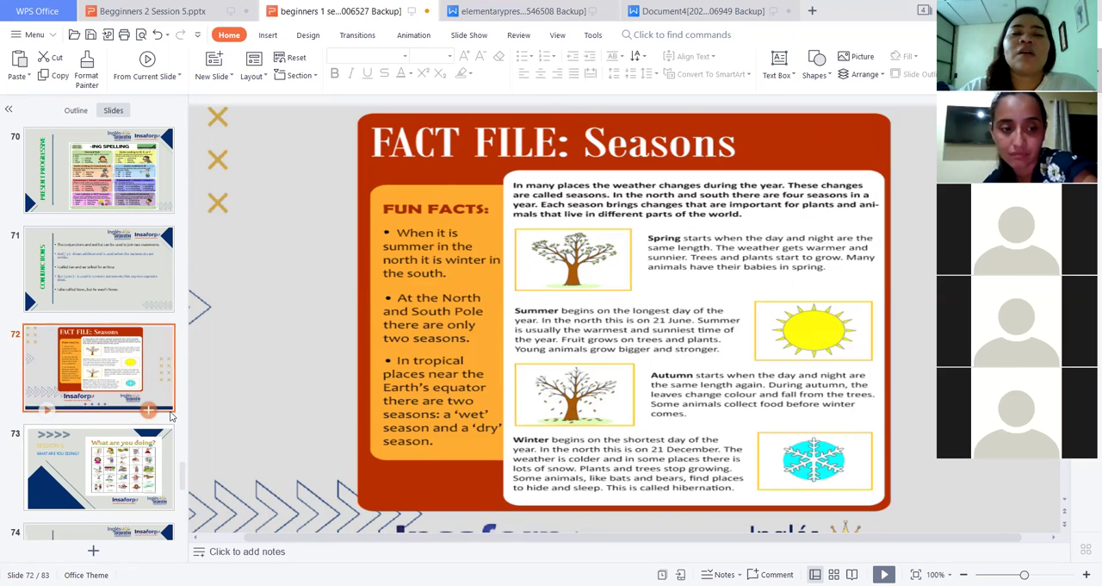
pyautogui.click(99, 469)
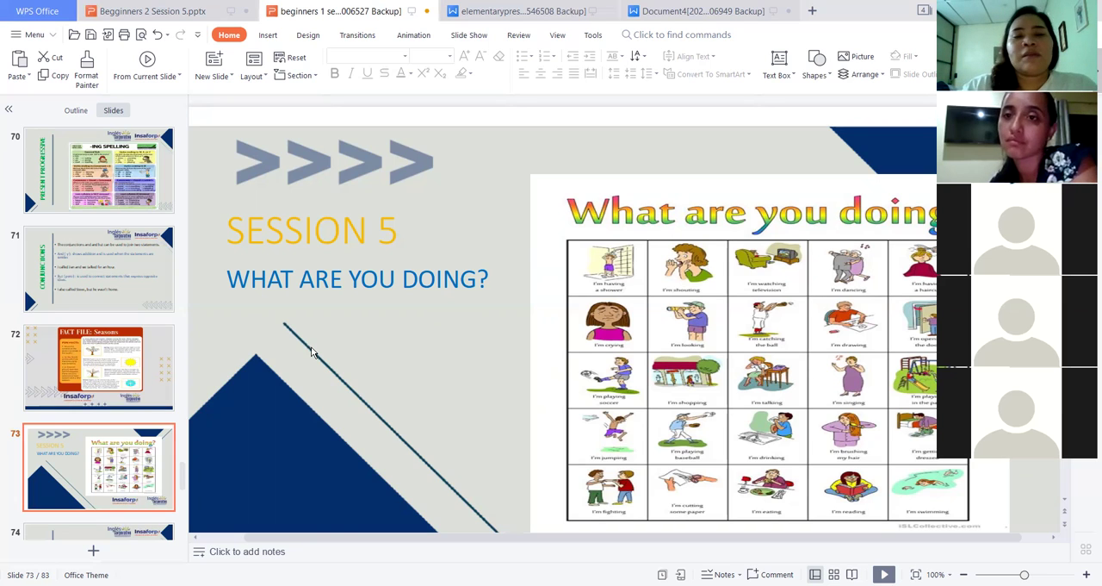
pyautogui.click(306, 291)
pyautogui.scroll(-1, 318, 323)
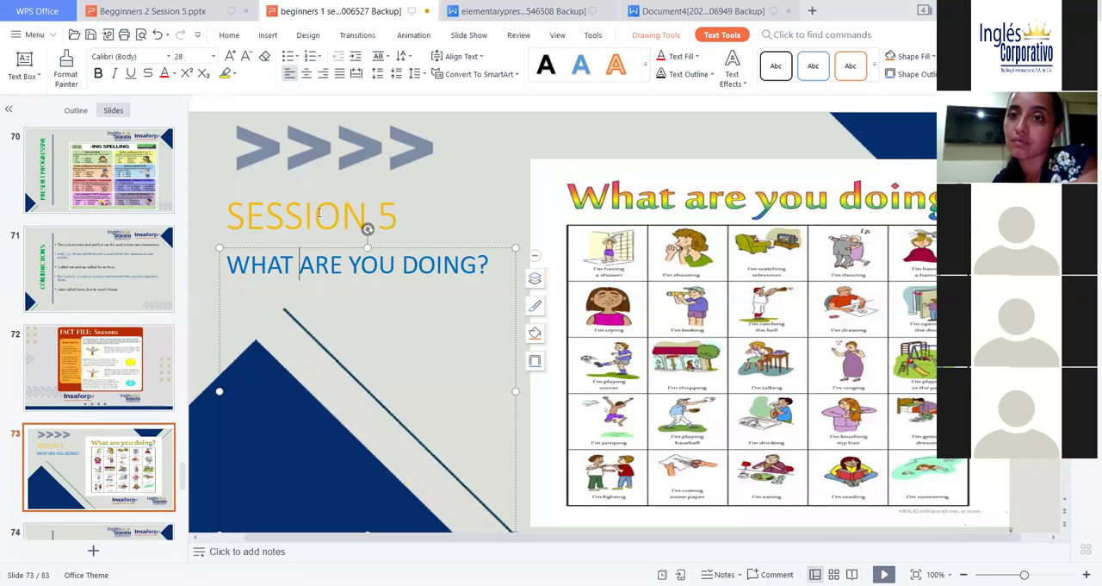
pyautogui.scroll(-1, 319, 213)
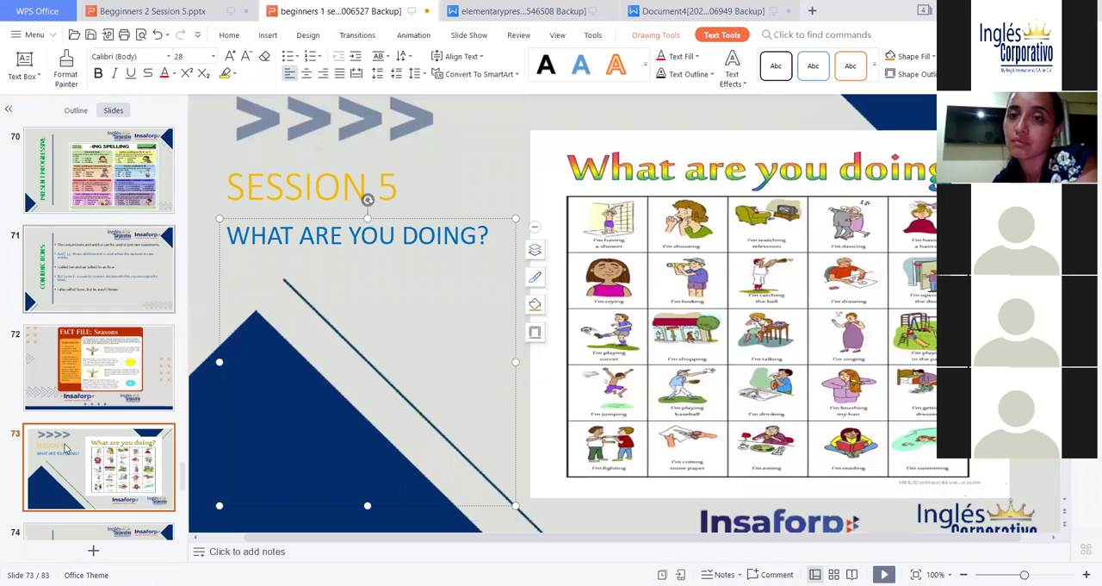
# Advance to slide 74, the Snapshot page with the Time Zones map
pyautogui.press('pagedown')
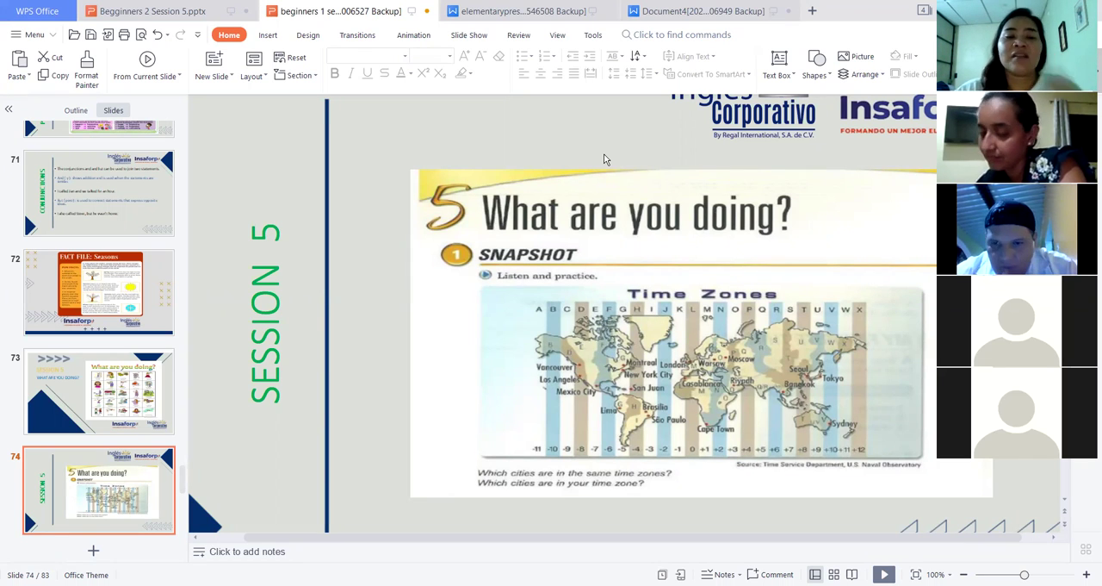
pyautogui.scroll(-2, 156, 376)
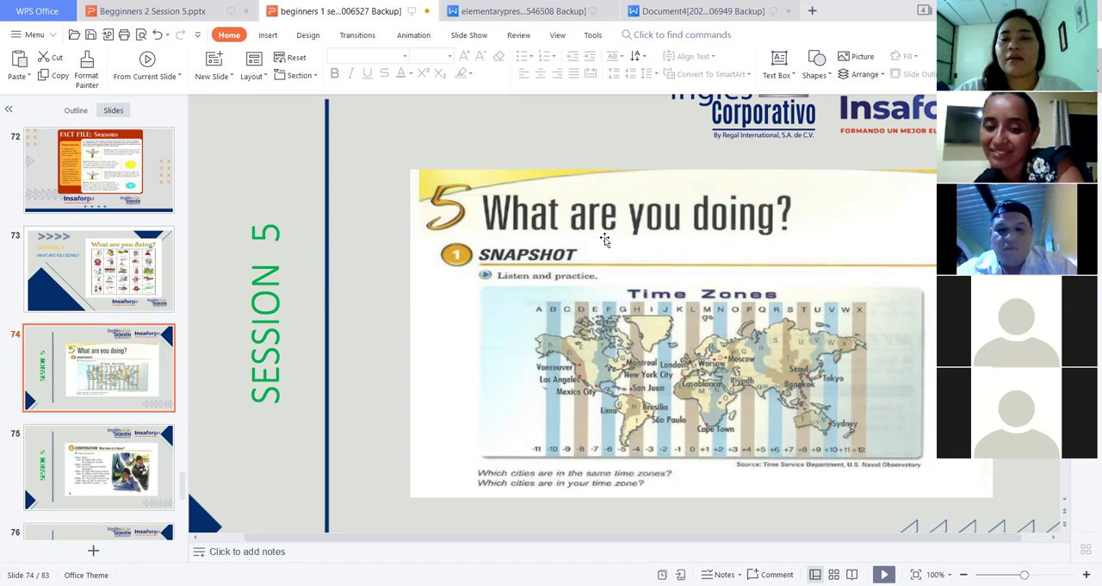
pyautogui.scroll(4, 605, 239)
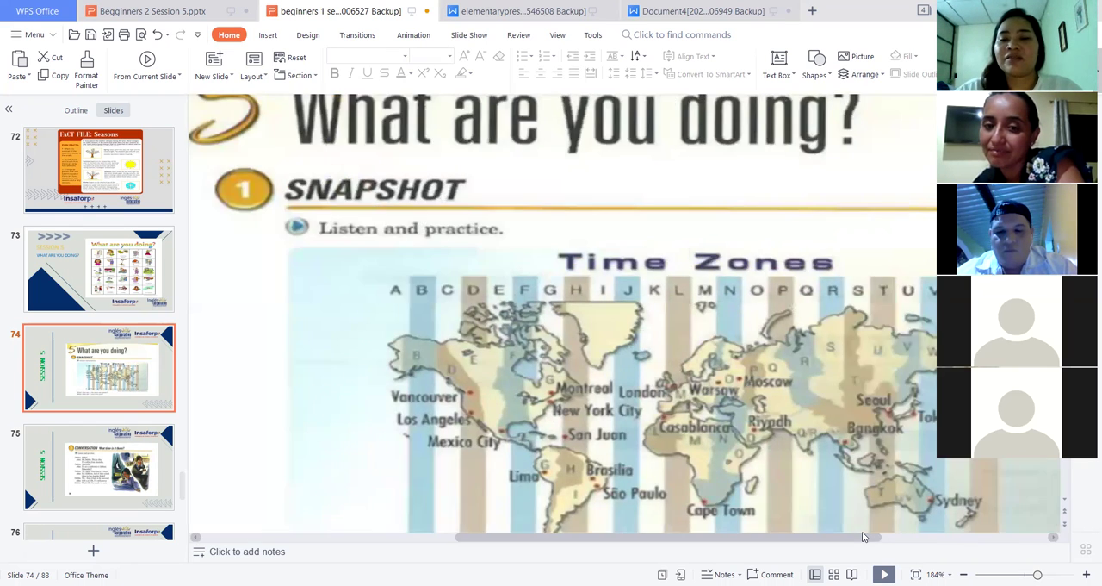
pyautogui.moveTo(819, 539); pyautogui.dragTo(887, 541)
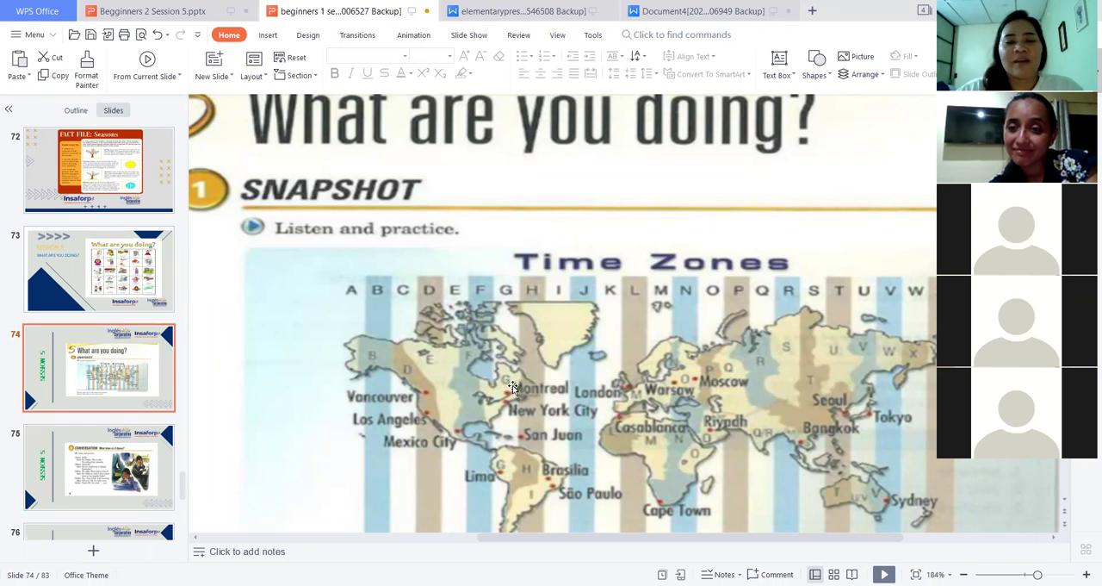
pyautogui.scroll(-1, 511, 387)
pyautogui.scroll(-2, 511, 387)
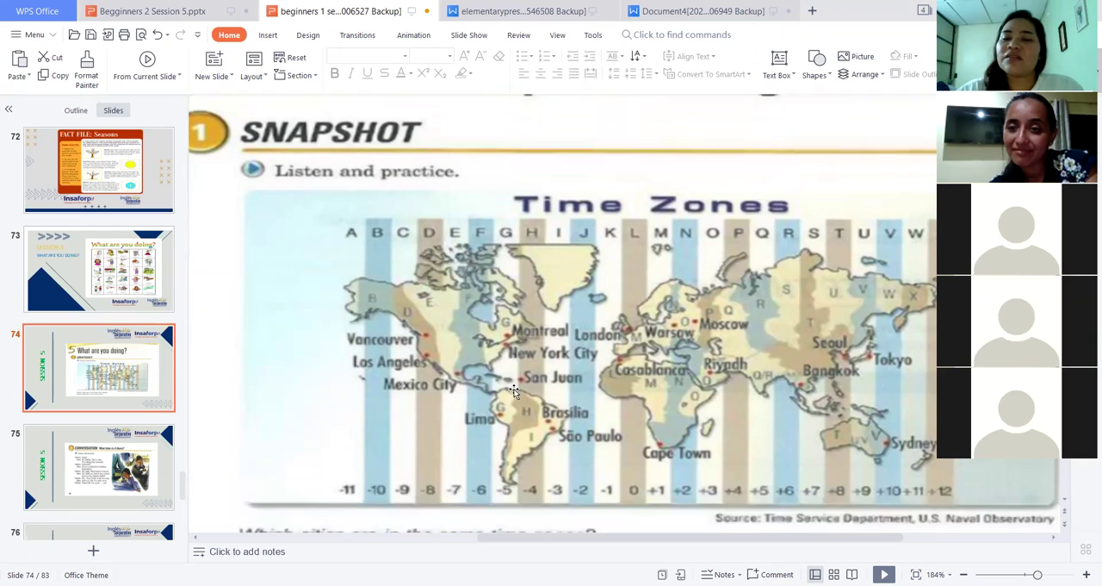
pyautogui.scroll(-1, 509, 385)
pyautogui.scroll(-1, 507, 381)
pyautogui.scroll(-1, 507, 381)
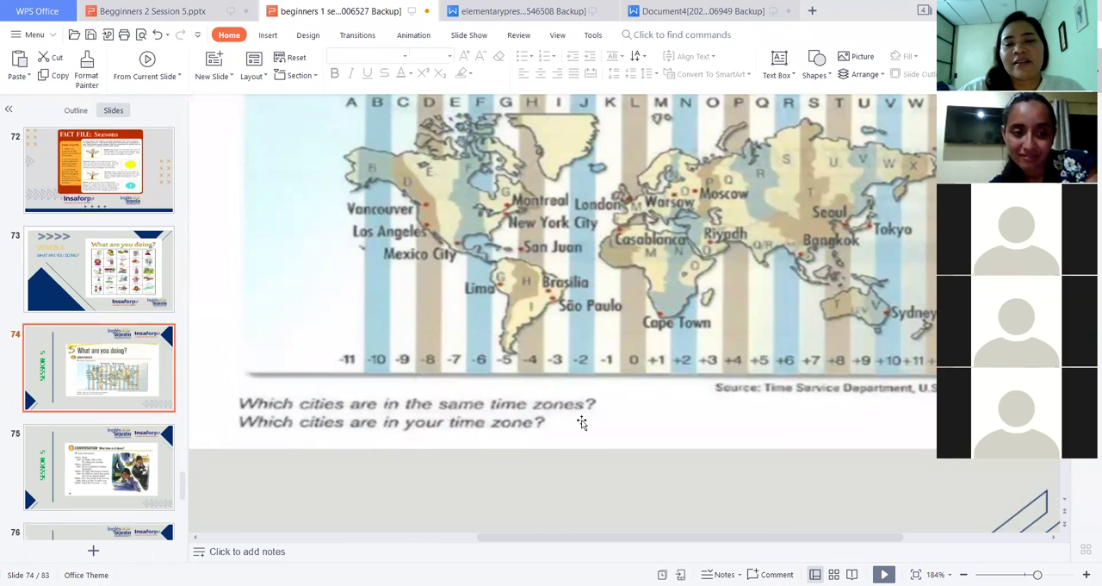
pyautogui.scroll(1, 667, 460)
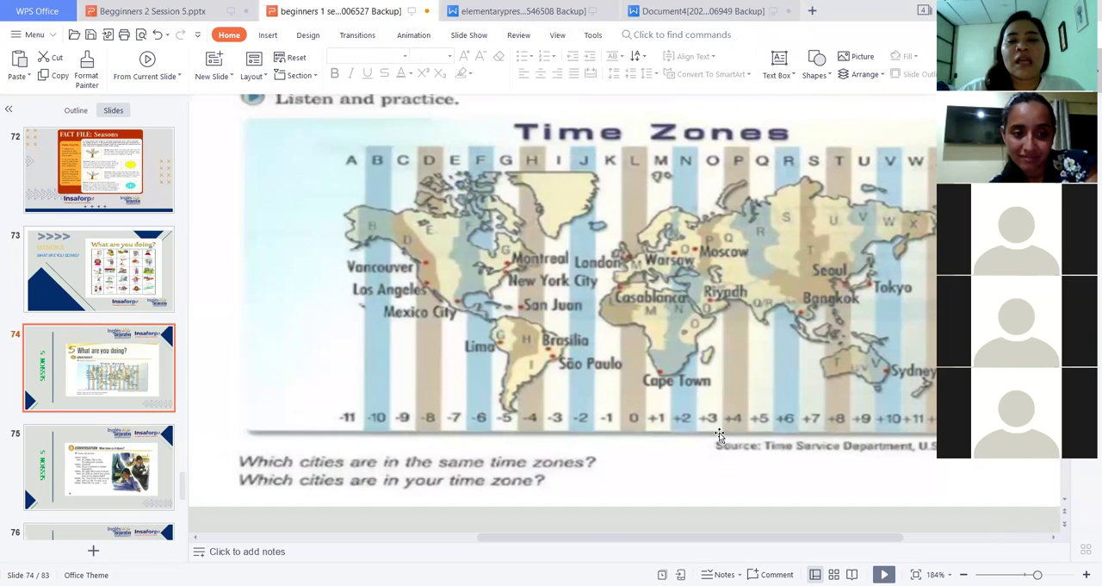
pyautogui.scroll(2, 668, 460)
pyautogui.scroll(1, 667, 459)
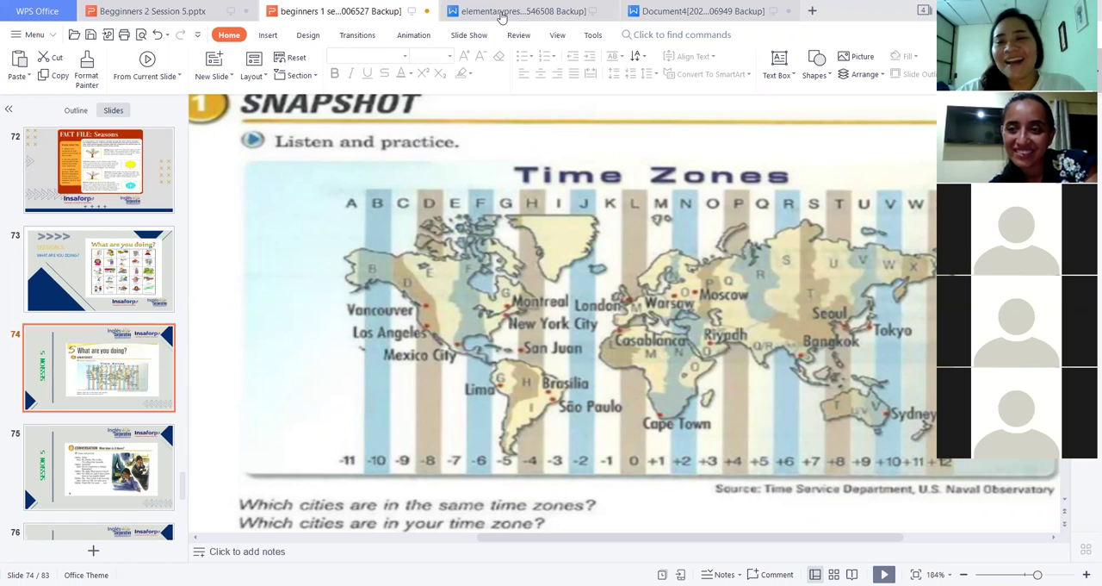
pyautogui.scroll(2, 629, 433)
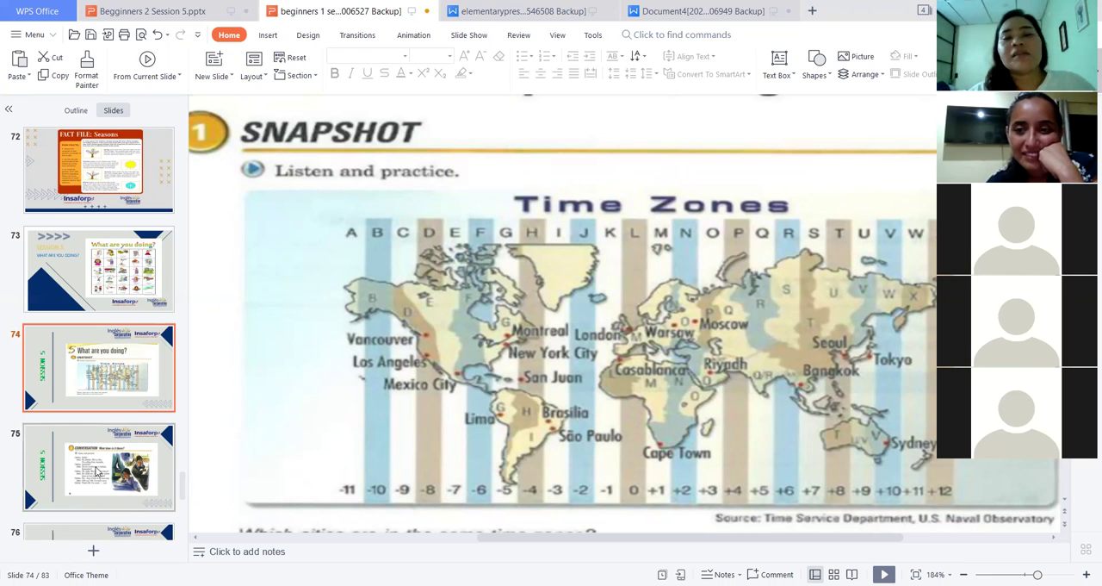
pyautogui.scroll(-1, 354, 458)
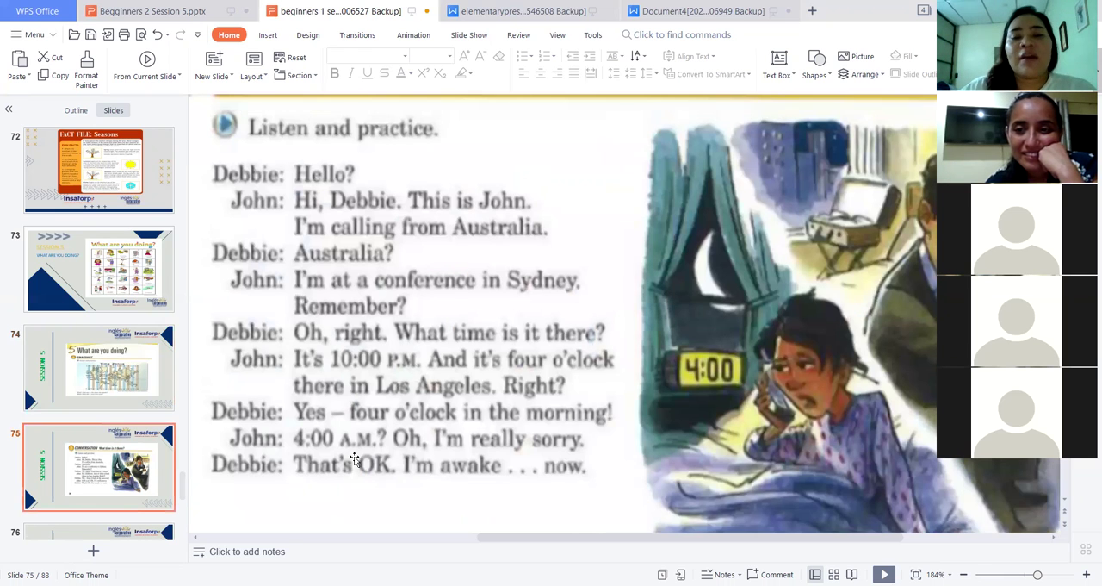
pyautogui.scroll(1, 354, 459)
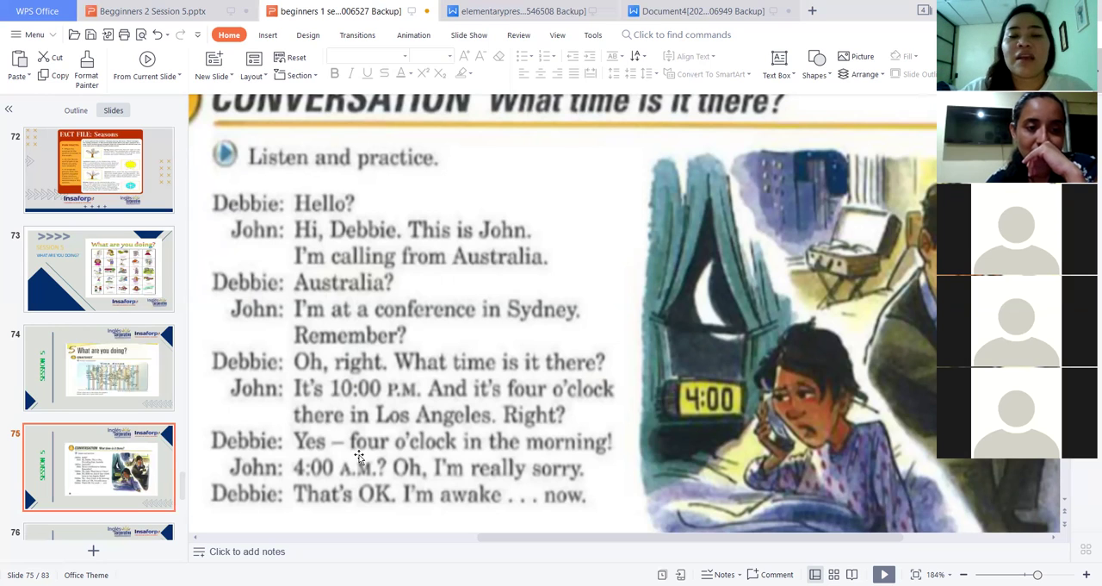
pyautogui.scroll(-1, 359, 457)
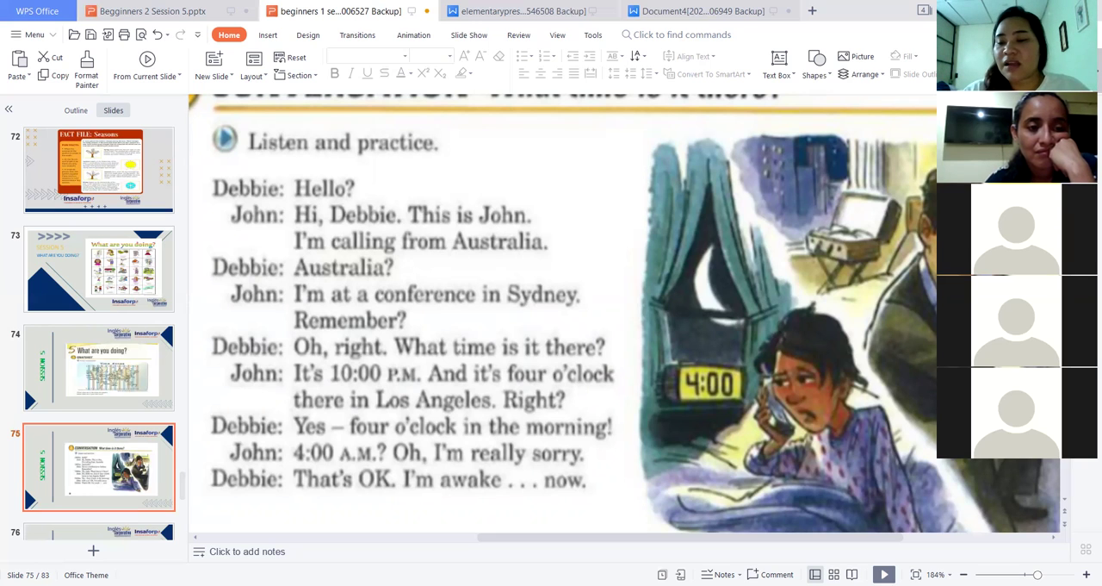
pyautogui.scroll(-5, 671, 448)
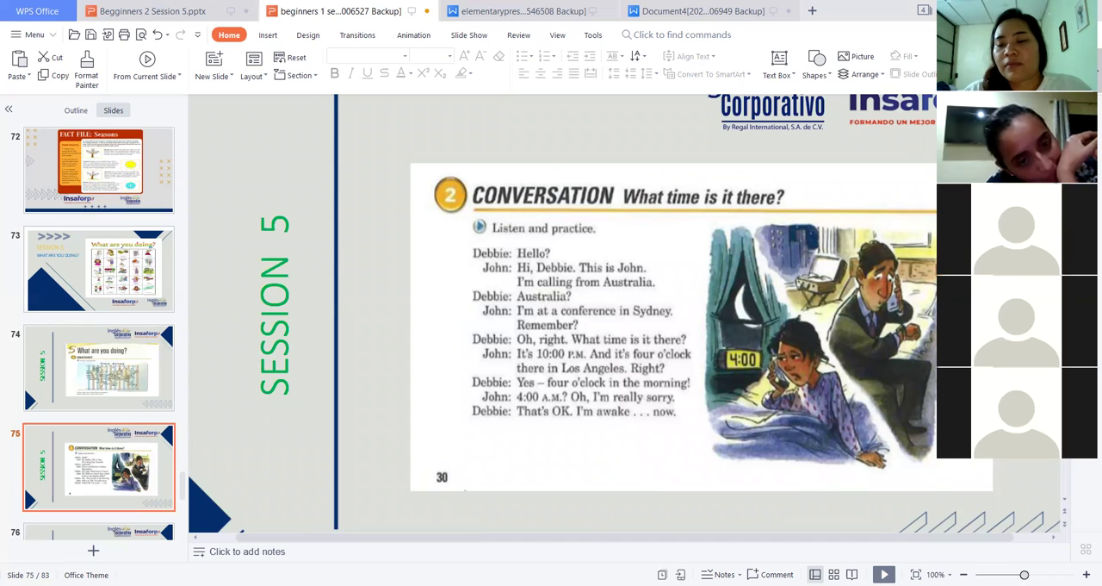
pyautogui.scroll(3, 575, 497)
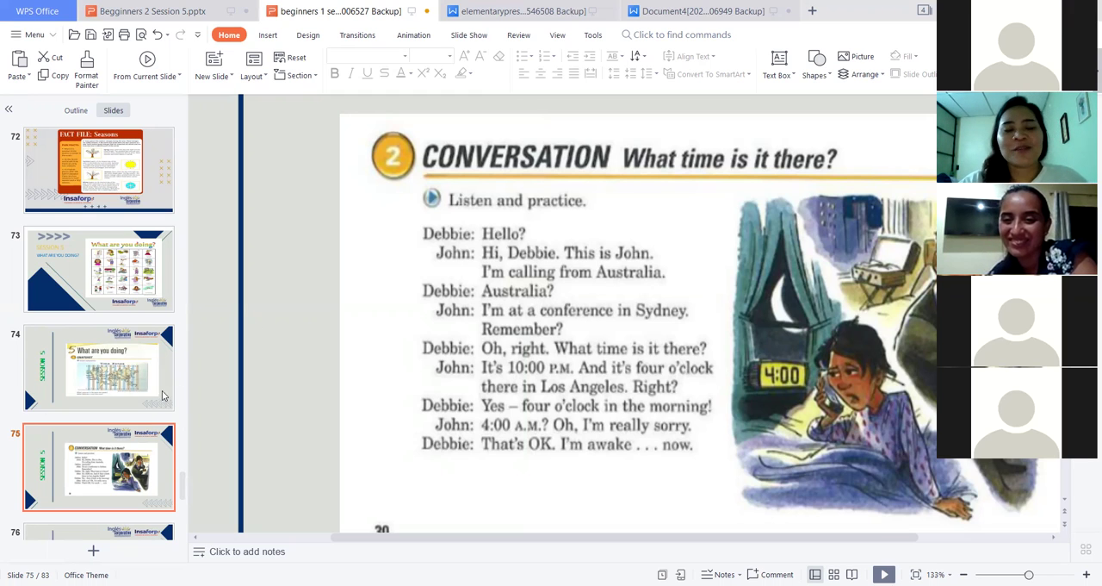
pyautogui.scroll(-1, 171, 404)
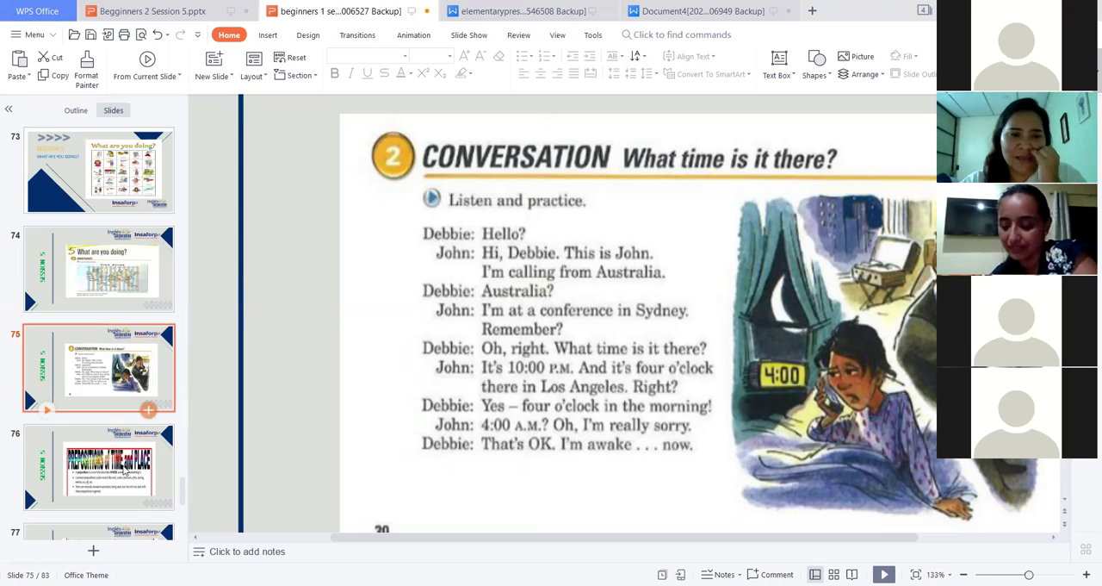
# Move down to slide 77, the AT, IN and ON prepositions table
pyautogui.press('Down')
pyautogui.press('Down')
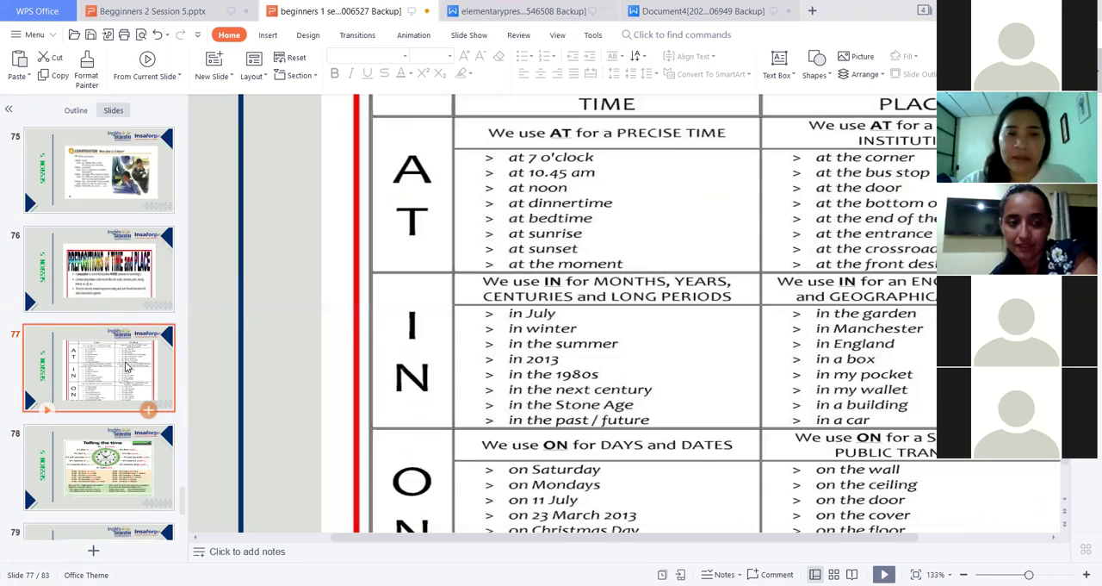